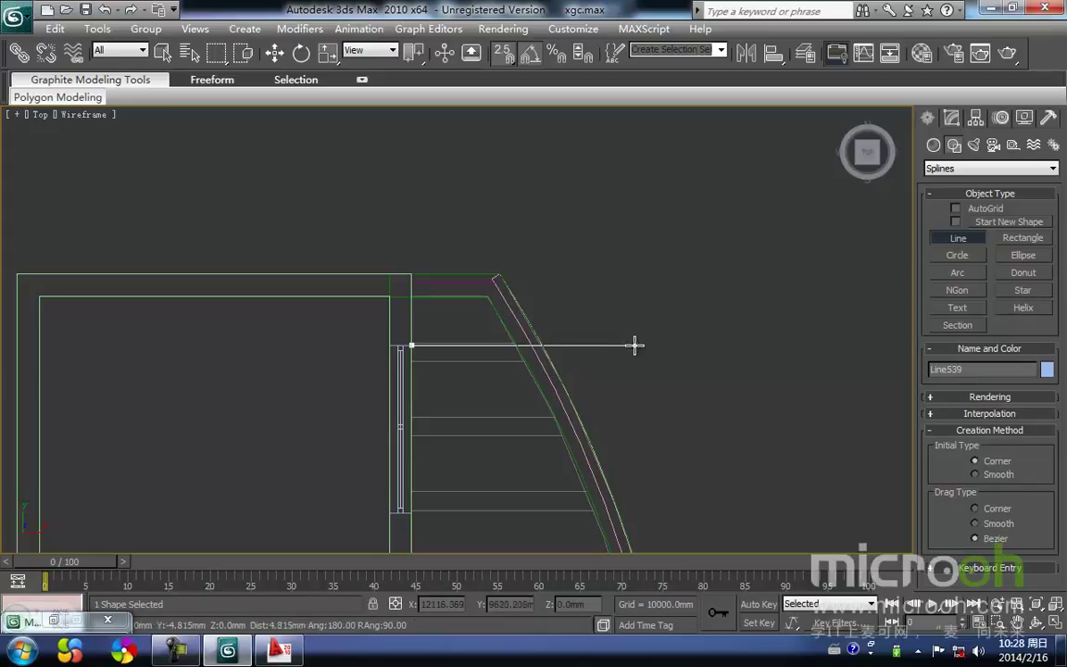
- Finish the horizontal line starting at the wall beside the window and move its end vertex outward to about X 16989 mm
right_click(671, 422)
left_click(674, 400)
left_click(622, 345)
middle_click_drag(686, 395, 602, 366)
key("1")
left_click_drag(592, 368, 549, 292)
key("space")
scroll(558, 331, "down", 4)
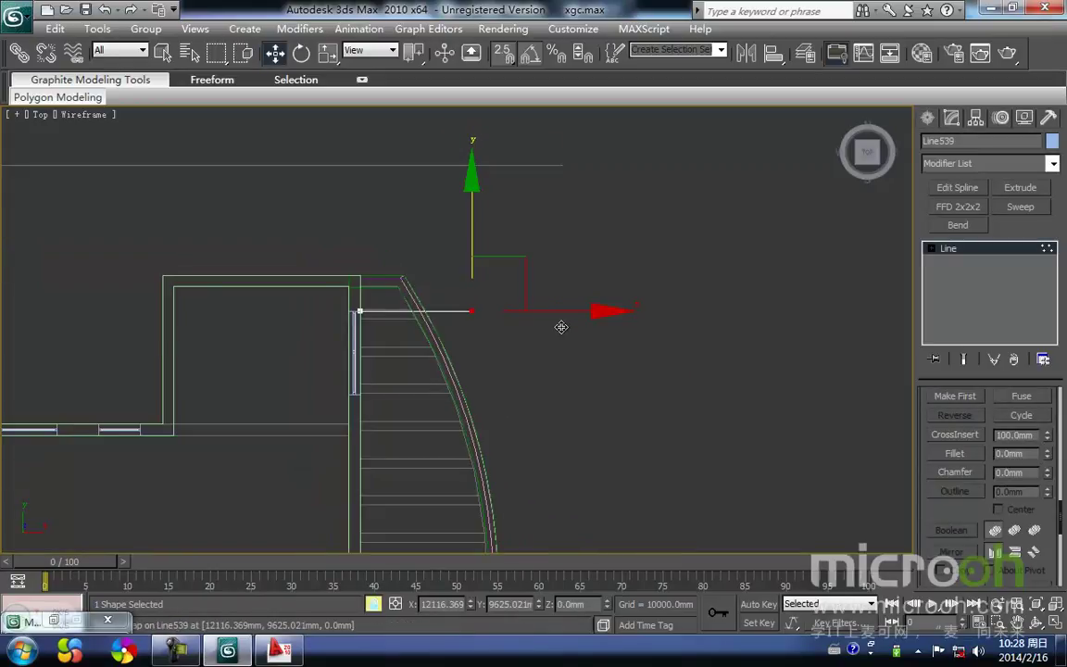
left_click_drag(695, 324, 701, 324)
scroll(639, 350, "down", 2)
middle_click_drag(628, 358, 568, 311)
scroll(594, 319, "down", 2)
scroll(582, 252, "down", 2)
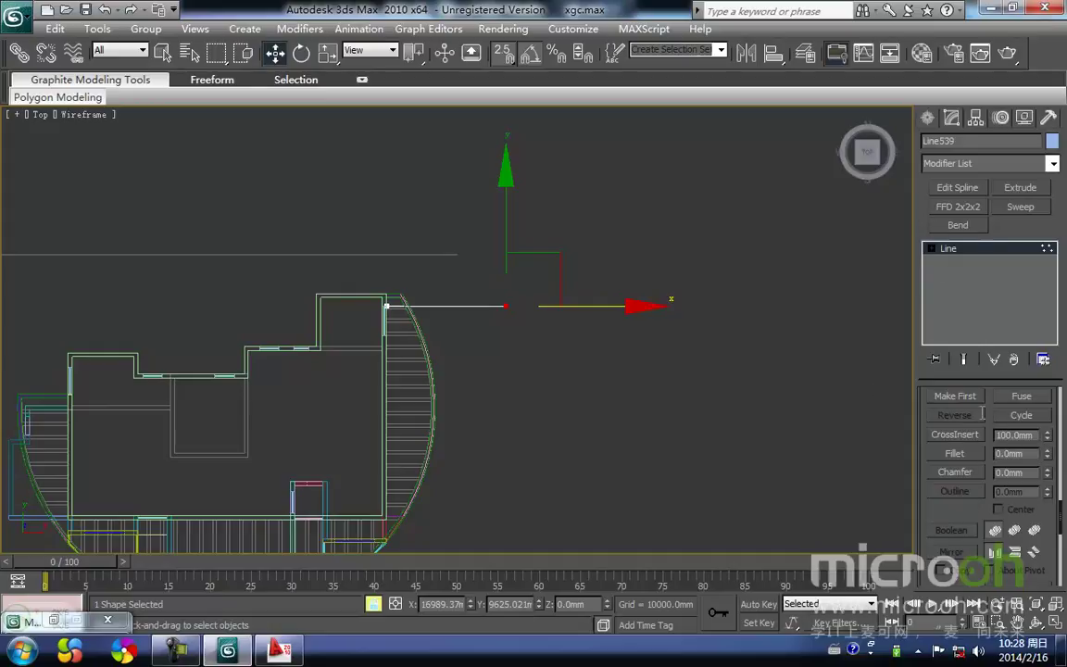
- Select the line's spline and outline it by 200 mm
left_click(645, 339)
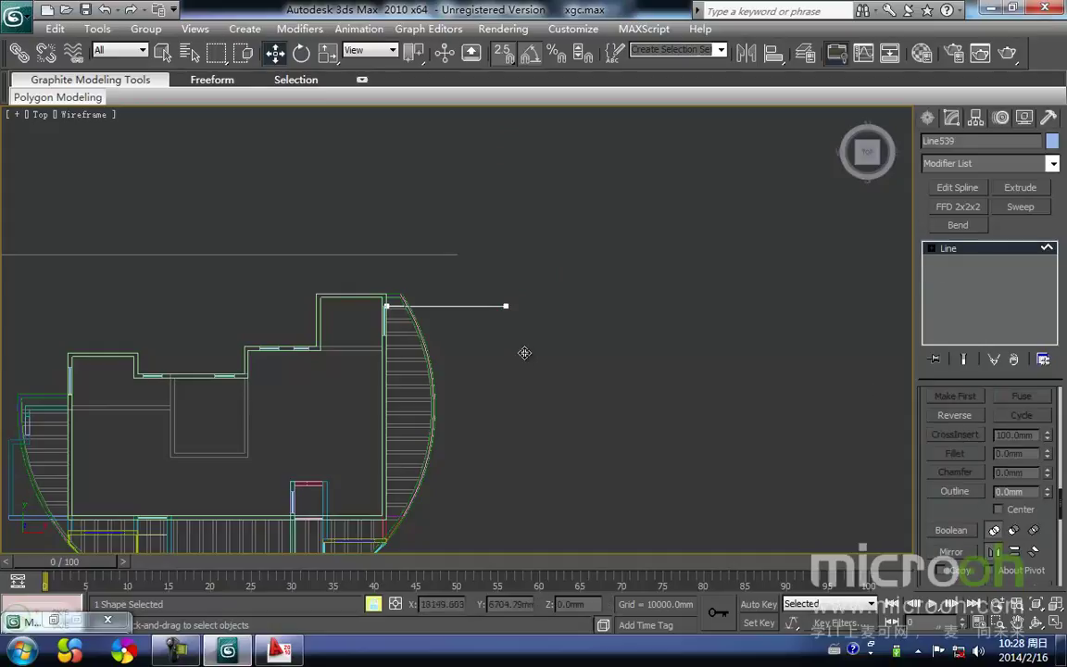
left_click(501, 307)
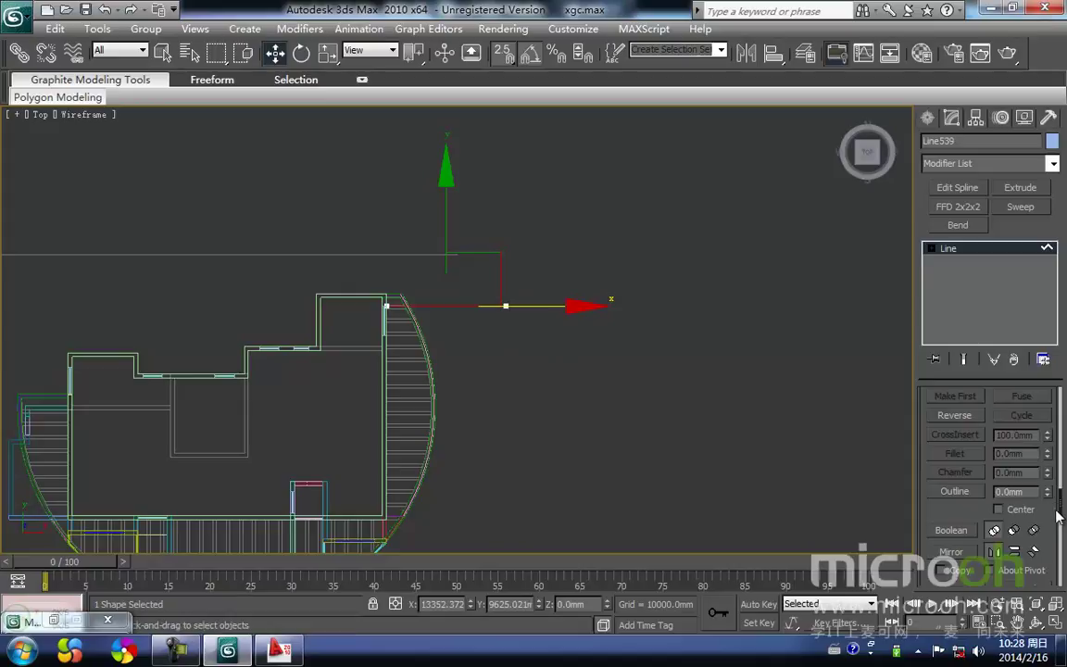
mouse_move(1061, 510)
left_mouse_down()
mouse_move(1060, 569)
mouse_move(1060, 510)
left_mouse_up()
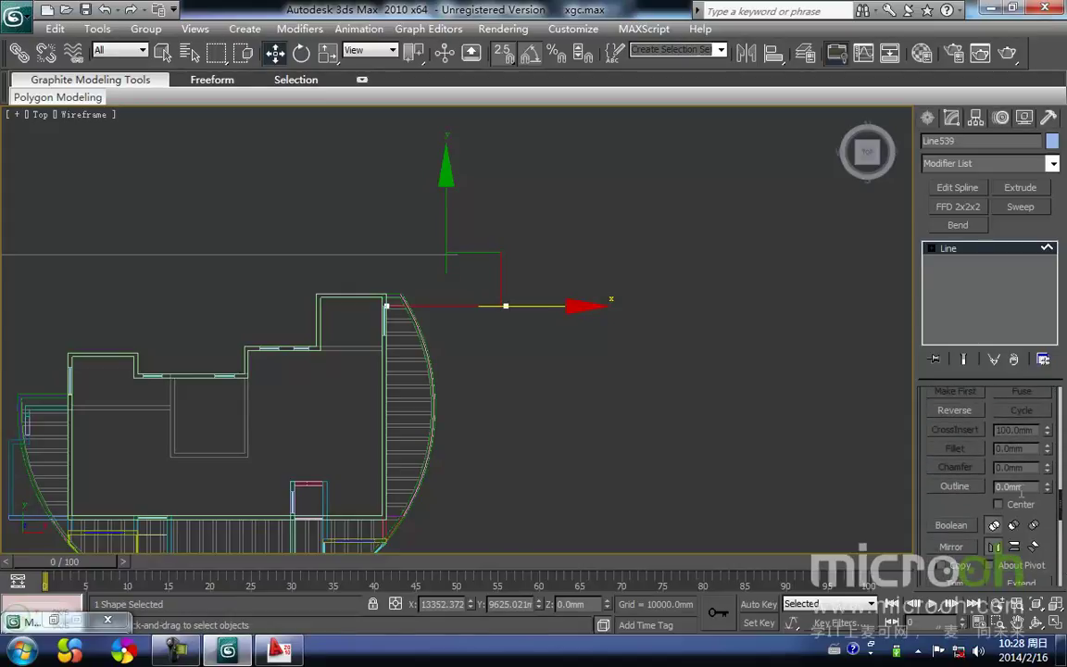
type("240")
key("Return")
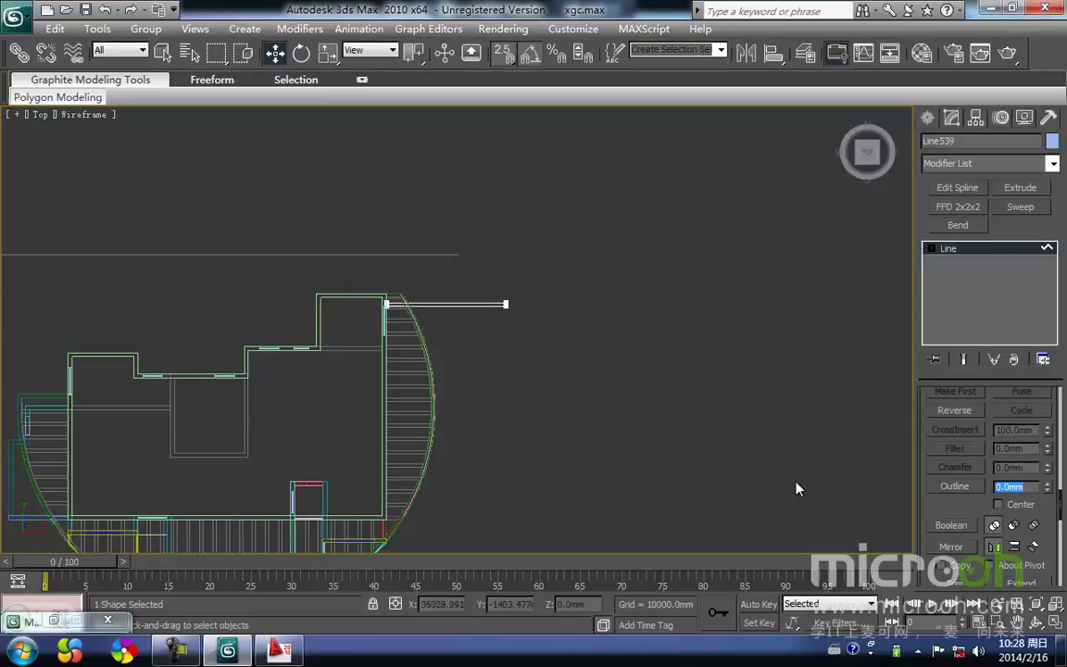
- Extrude the outlined strip by 200 mm
scroll(568, 371, "up", 5)
middle_click_drag(521, 314, 579, 357)
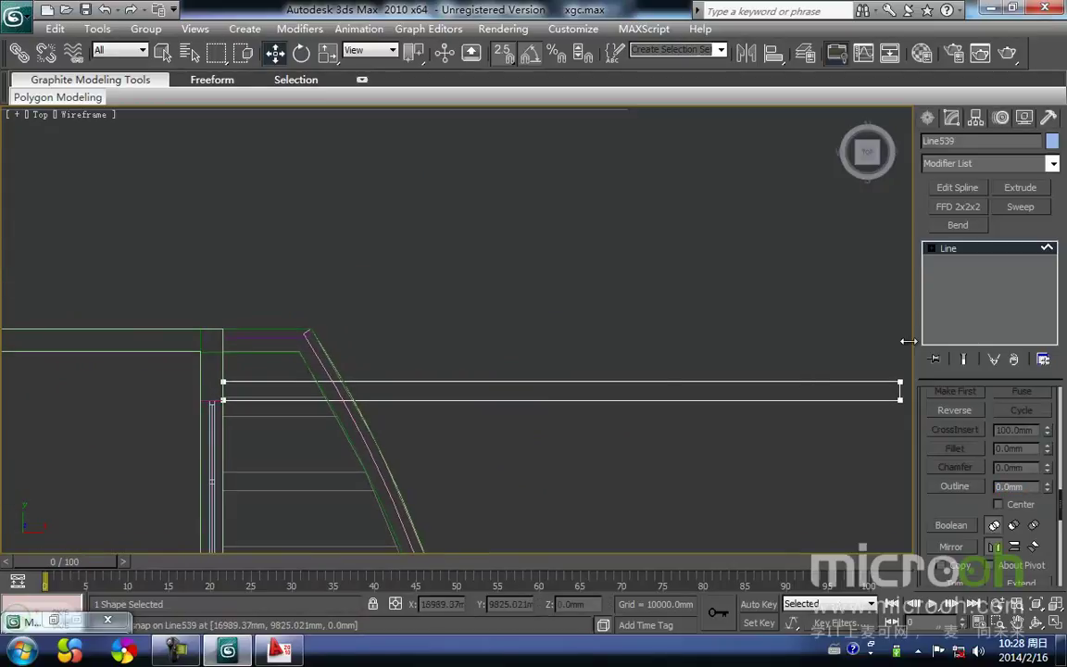
left_click(1019, 189)
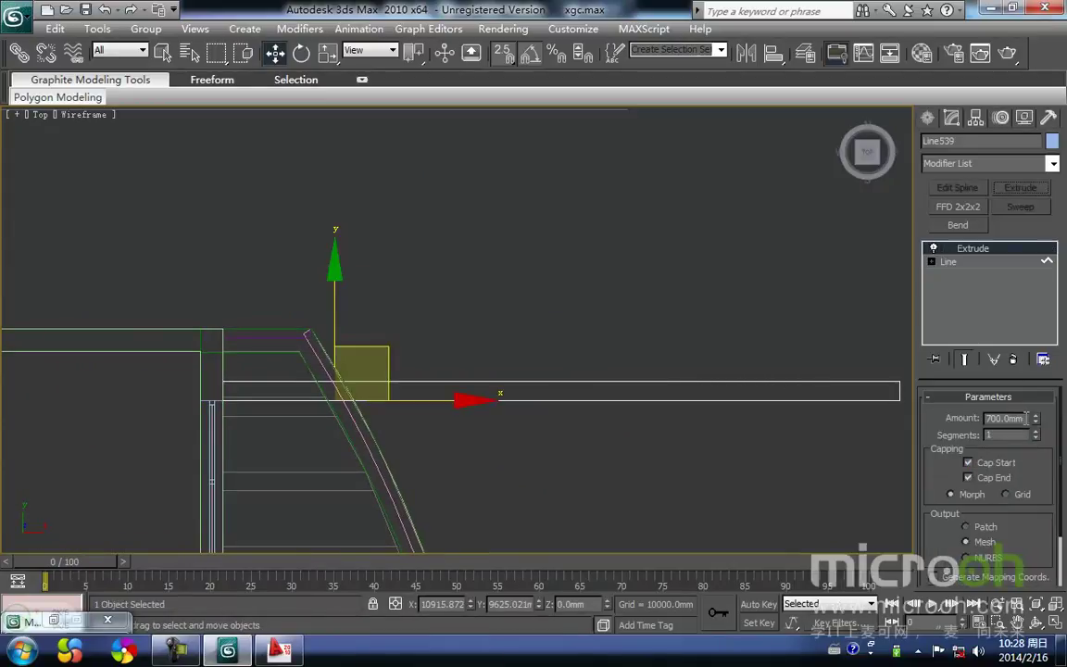
type("200")
key("Return")
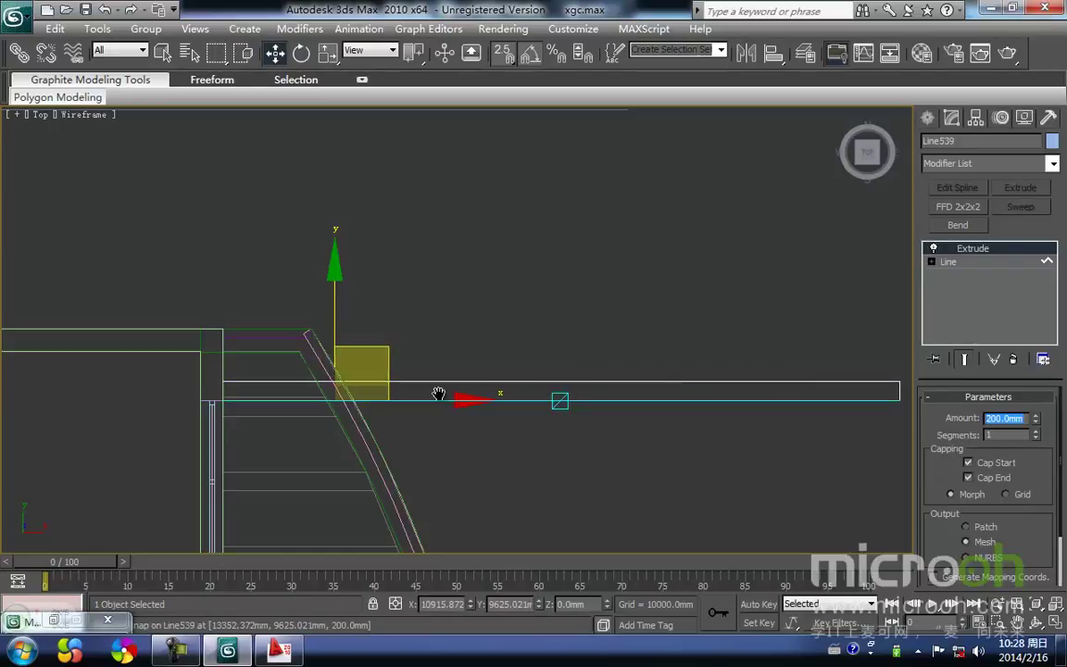
- Move the extruded slat down along the wall to align it with the first slat lines of the drawing
middle_click_drag(321, 329, 354, 282)
key("space")
left_click_drag(368, 278, 291, 364)
left_click_drag(262, 404, 260, 346)
- Make 15 instance copies of the slat downward along the right wall, using the drawing's slat spacing
middle_click_drag(273, 347, 312, 289)
mouse_move(298, 292)
left_mouse_down("shift")
mouse_move(293, 379)
mouse_move(296, 364)
left_mouse_up("shift")
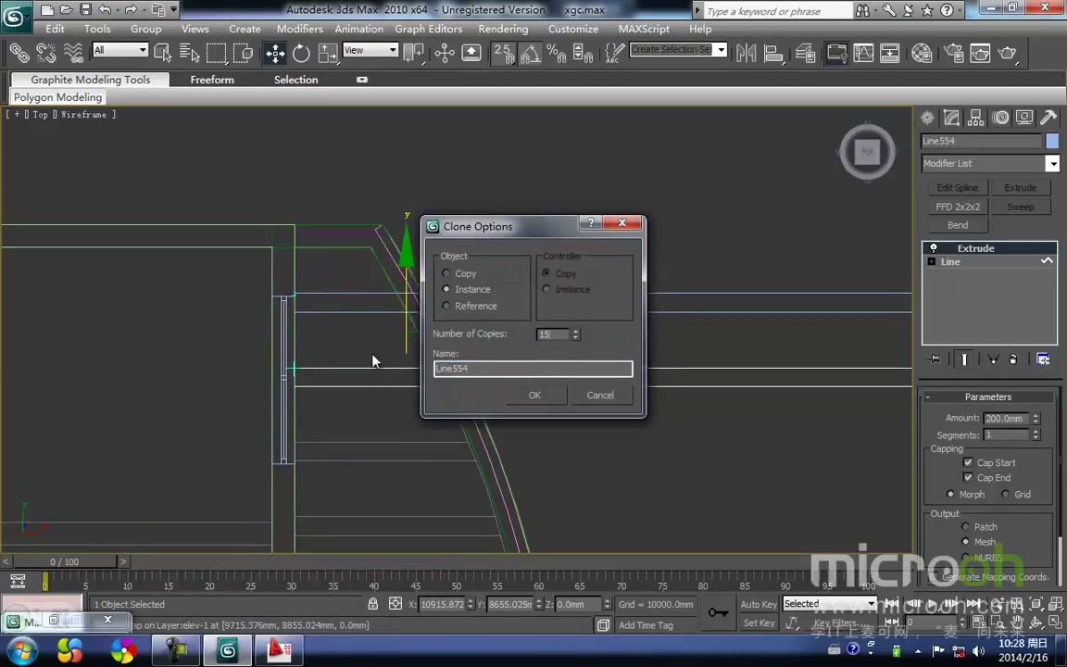
left_click(533, 399)
middle_click_drag(565, 450, 515, 354)
scroll(515, 354, "down", 5)
scroll(526, 400, "down", 2)
middle_click_drag(529, 407, 509, 243)
scroll(468, 414, "up", 4)
middle_click_drag(468, 414, 499, 336)
scroll(460, 337, "up", 4)
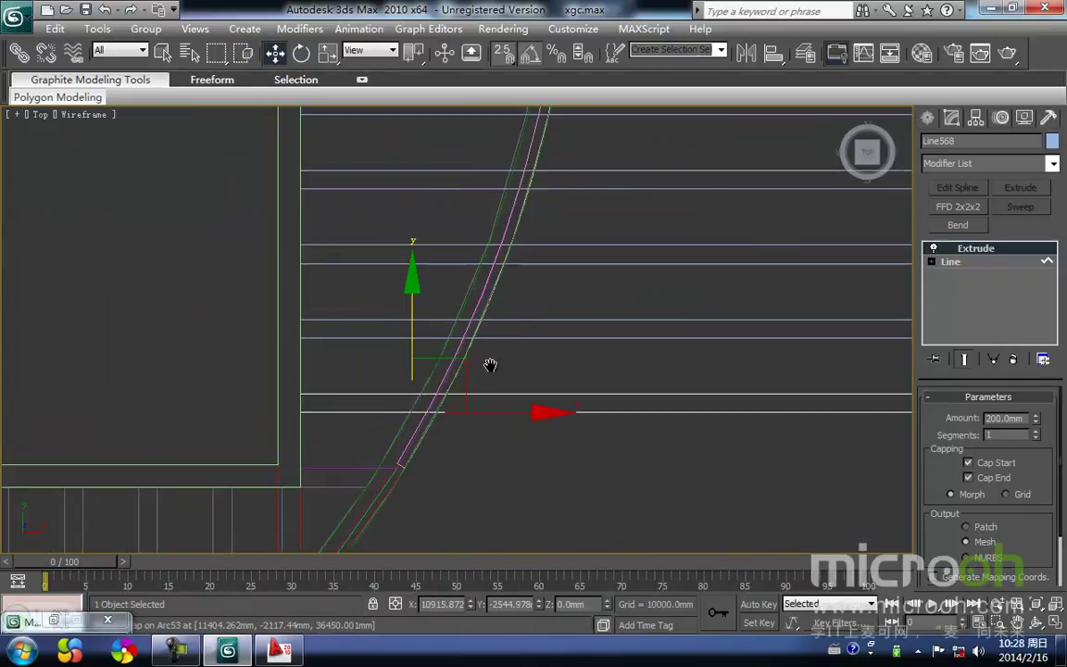
- Add one more instance copy of the lowest slat at the same spacing, near the building's lower right corner
middle_click_drag(472, 382, 531, 325)
key("space")
left_click_drag(364, 335, 364, 404, "shift")
left_click(532, 399)
key("space")
- Select all 17 slats along the right wall and make one instance copy of them at the building's left side
middle_click_drag(614, 462, 519, 485)
scroll(519, 485, "down", 5)
scroll(517, 491, "down", 2)
scroll(581, 452, "down", 3)
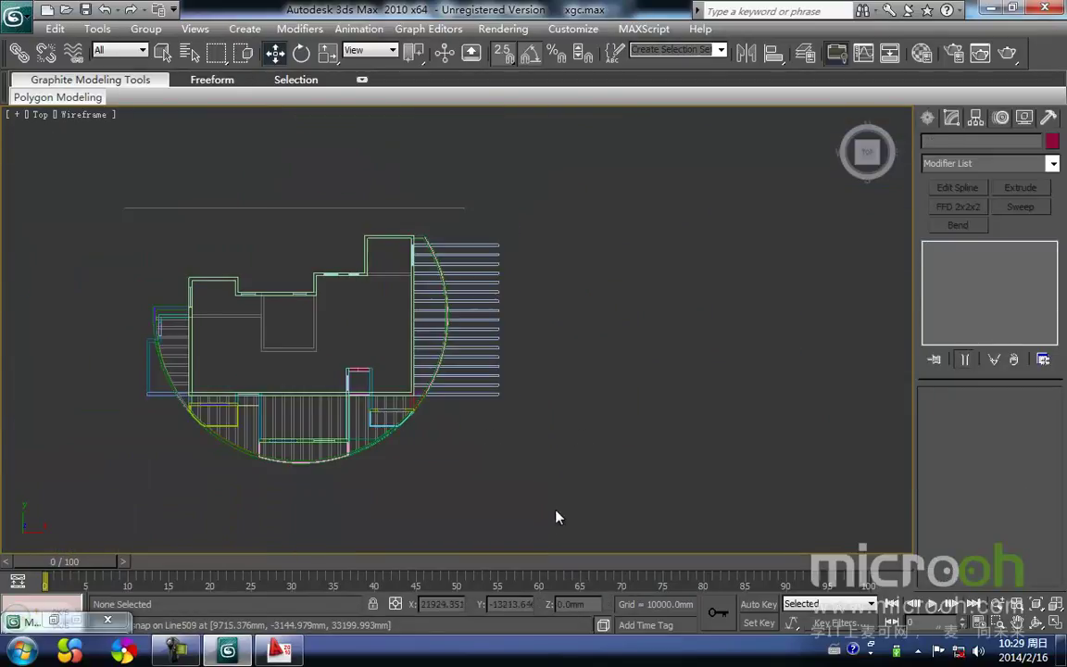
left_click_drag(541, 445, 491, 207)
left_click_drag(525, 249, 206, 247, "shift")
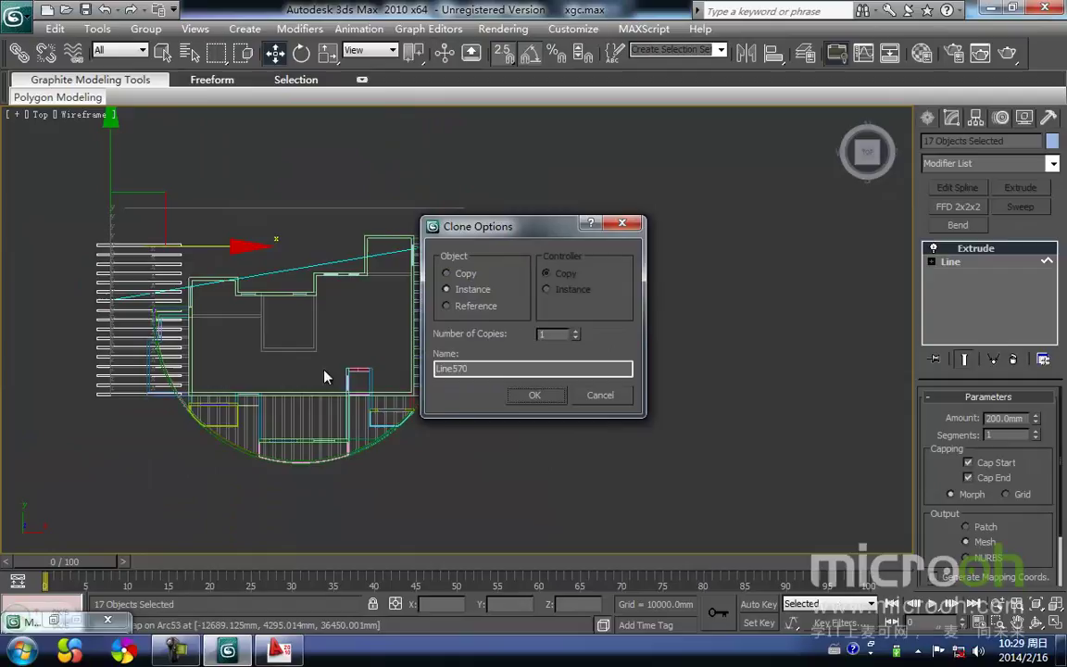
left_click(535, 394)
scroll(279, 351, "up", 6)
middle_click_drag(252, 386, 575, 340)
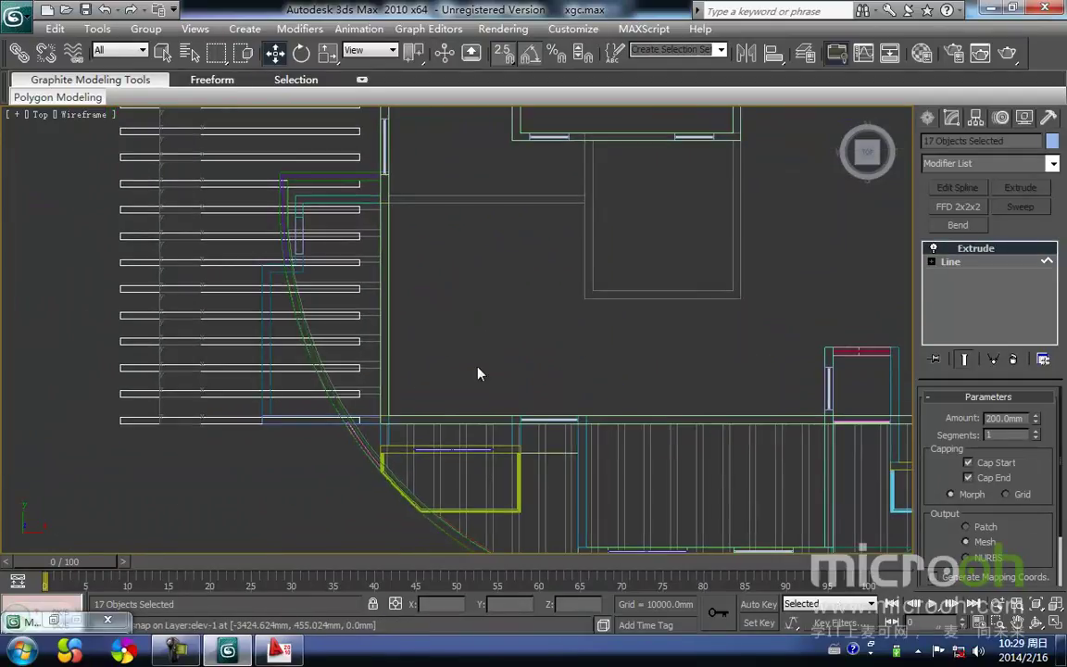
- Snap the copied slats against the outer face of the left wall and align them with the drawing's slat lines
key("space")
scroll(392, 404, "up", 3)
middle_click_drag(393, 404, 464, 321)
middle_click_drag(366, 376, 369, 408)
left_click_drag(337, 416, 371, 402)
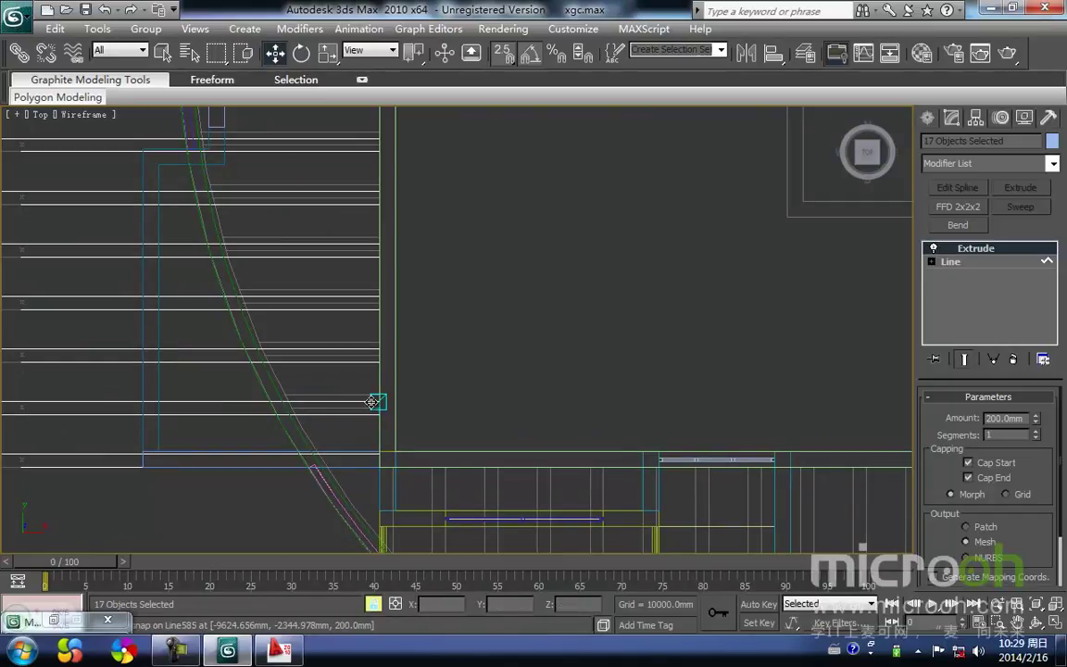
scroll(404, 386, "up", 3)
left_click_drag(353, 417, 358, 398)
scroll(357, 364, "down", 3)
middle_click_drag(338, 419, 471, 366)
scroll(471, 365, "down", 6)
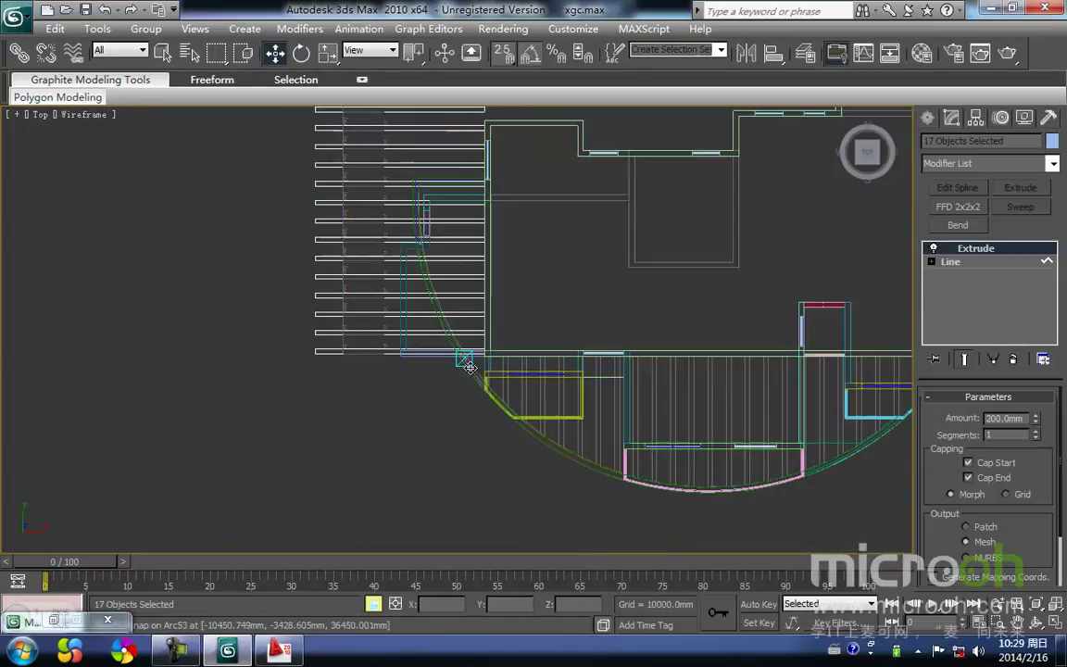
- Select the 17 left slats and make one instance copy of them below the building
left_click(368, 473)
left_click_drag(368, 467, 290, 217)
key("space")
middle_click_drag(321, 335, 306, 262)
mouse_move(402, 188)
left_mouse_down("shift")
mouse_move(429, 398)
mouse_move(457, 398)
left_mouse_up("shift")
key("Return")
- Rotate the copied slats below the building so they run vertically
middle_click_drag(469, 433, 481, 344)
key("space")
key("e")
left_click_drag(547, 464, 564, 439)
key("w")
- Snap the vertical slats to the front wall with the first slat starting at the building's lower left corner
scroll(533, 404, "up", 3)
middle_click_drag(441, 376, 437, 396)
key("space")
left_click_drag(321, 513, 461, 367)
scroll(454, 360, "up", 3)
middle_click_drag(465, 331, 482, 452)
left_click_drag(378, 363, 368, 294)
scroll(392, 311, "up", 2)
middle_click_drag(393, 311, 398, 377)
left_click_drag(348, 357, 342, 344)
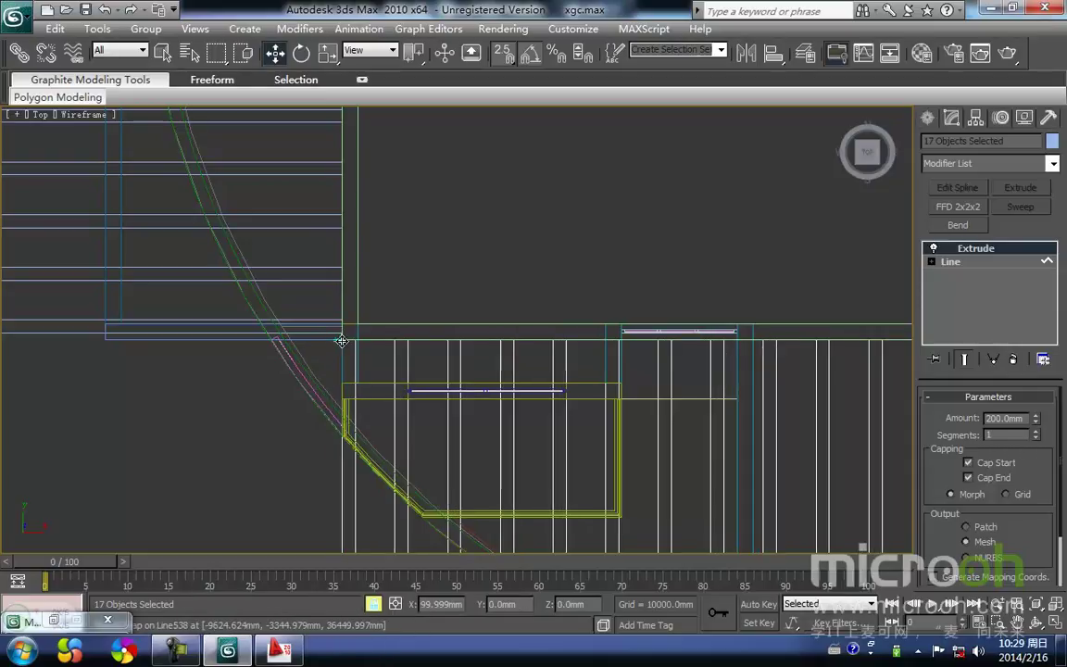
- Make one instance copy of the rightmost vertical slat, snapped beside the edge of the curved front balcony
scroll(426, 361, "down", 3)
middle_click_drag(427, 357, 325, 339)
scroll(568, 445, "up", 3)
middle_click_drag(601, 455, 377, 354)
left_click(515, 493)
left_click(467, 454)
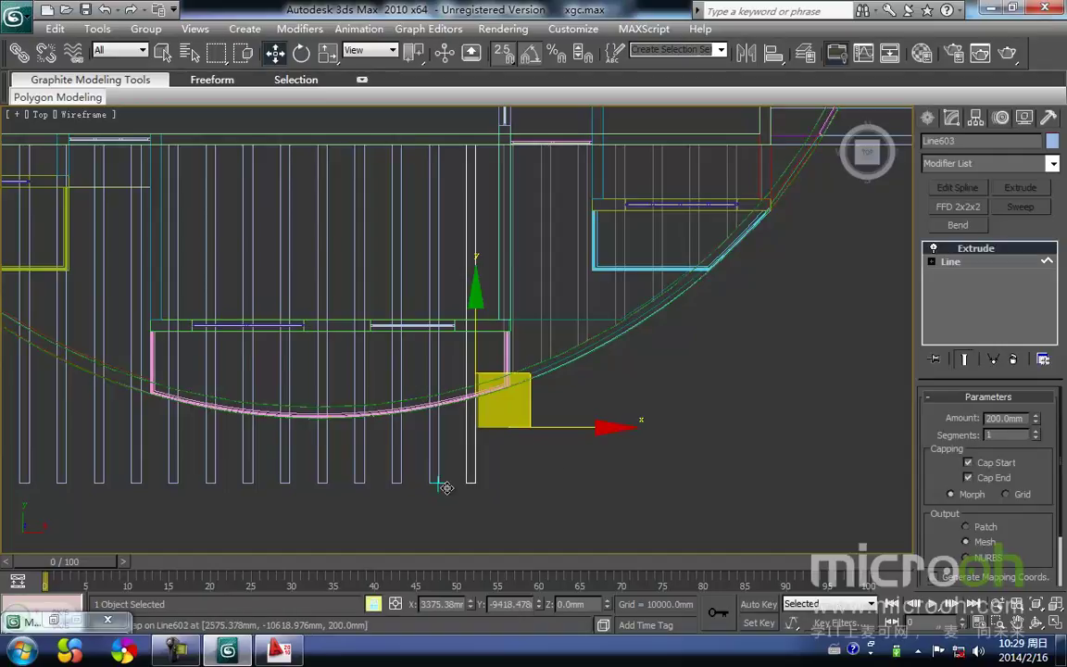
mouse_move(443, 491)
left_mouse_down("shift")
mouse_move(546, 477)
mouse_move(527, 383)
mouse_move(512, 372)
left_mouse_up("shift")
key("Return")
key("space")
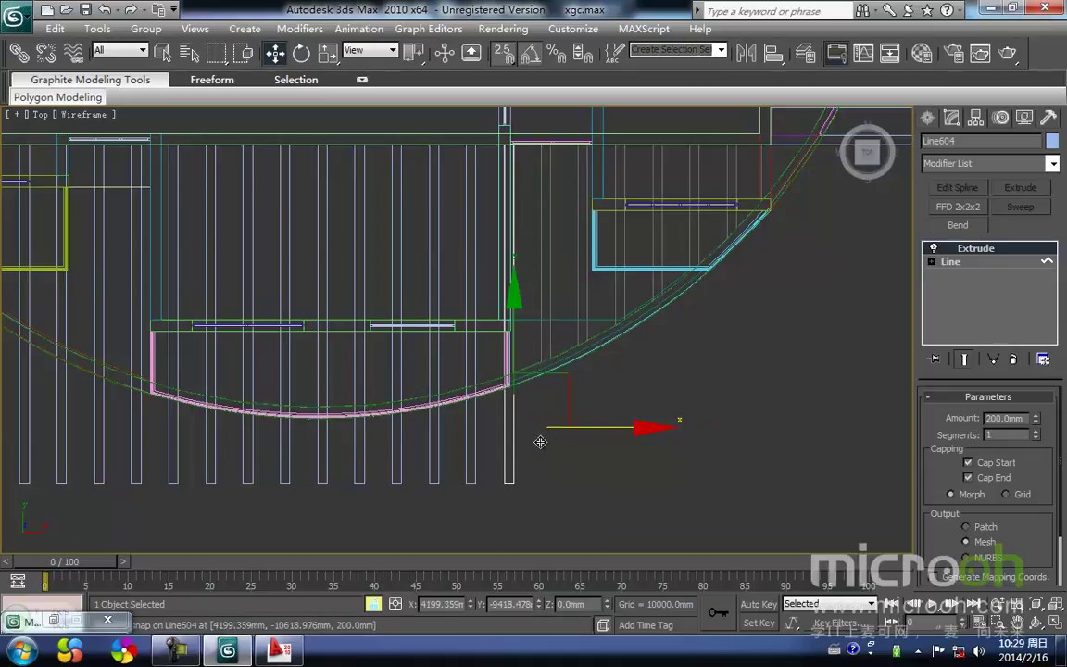
- Make 5 more instance copies of the new slat toward the right along the front wall
middle_click_drag(537, 446, 523, 460)
mouse_move(489, 498)
left_mouse_down("shift")
mouse_move(563, 391)
mouse_move(526, 380)
left_mouse_up("shift")
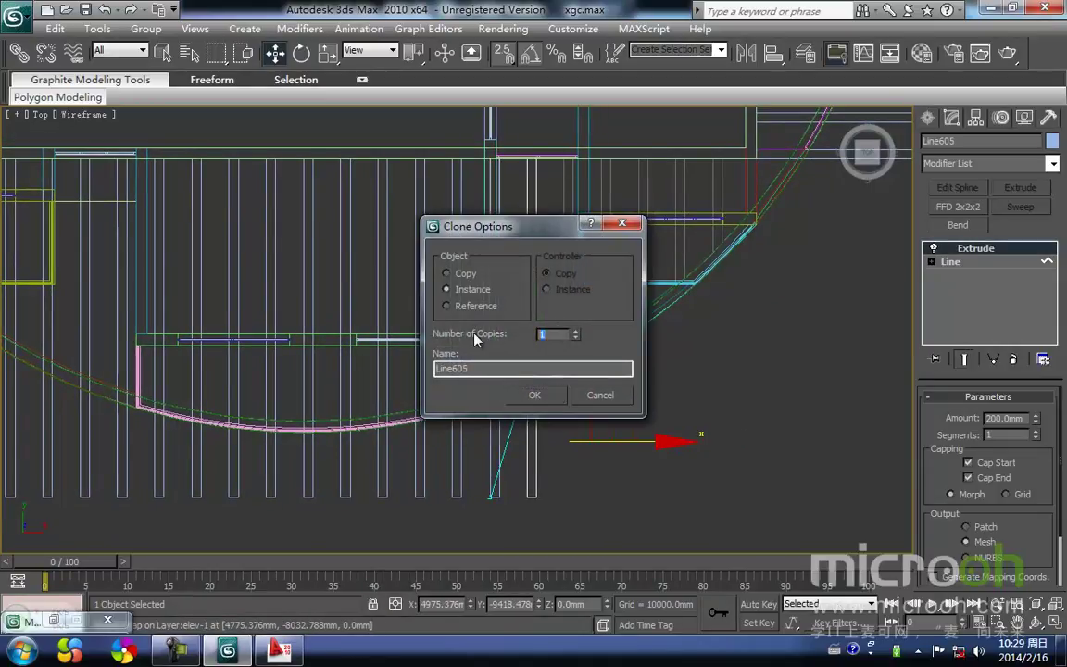
type("5")
left_click(554, 396)
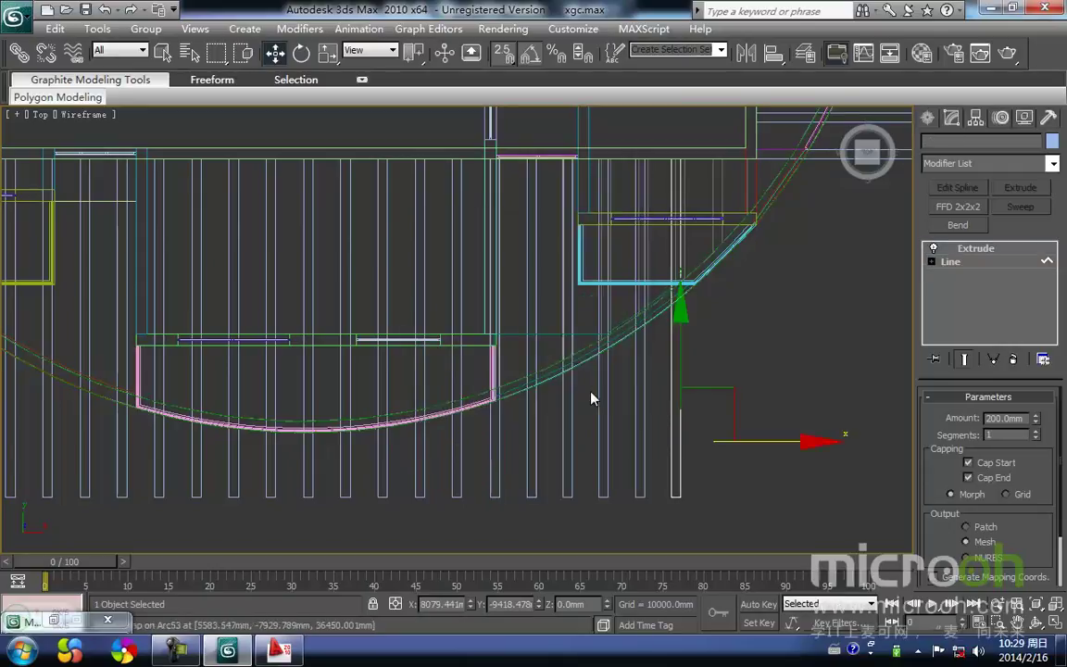
middle_click_drag(677, 369, 669, 373)
scroll(644, 422, "up", 2)
middle_click_drag(643, 424, 625, 369)
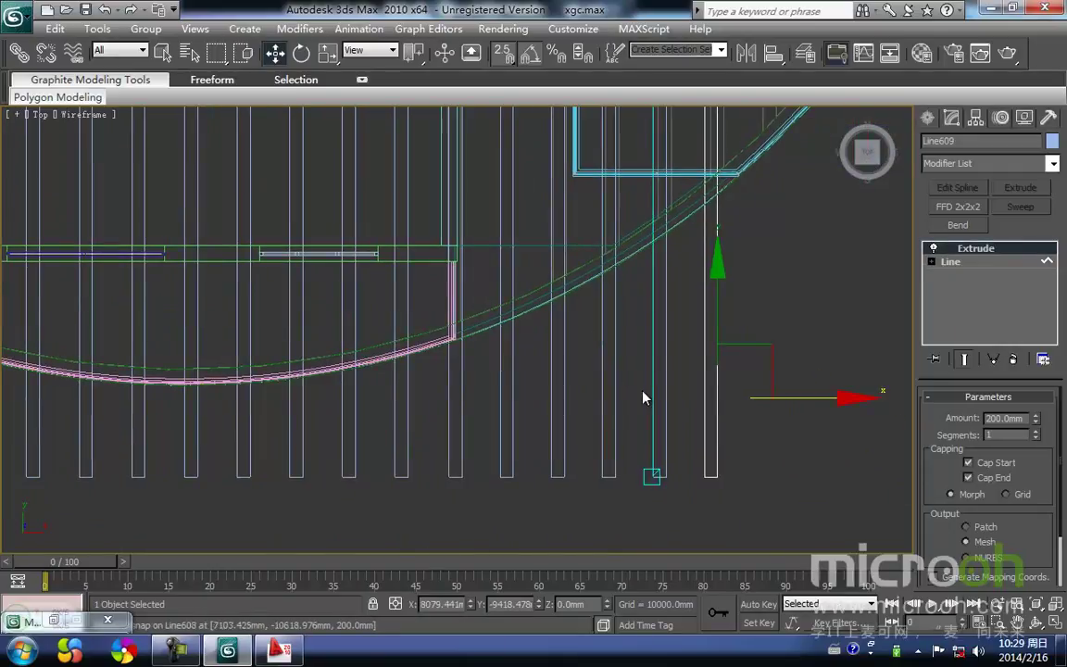
- Delete the extra slat copies on the right part of the front wall
left_click(740, 519)
left_click_drag(456, 445, 440, 446)
key("Delete")
- Make 8 instance copies of the rightmost vertical slat at the existing spacing toward the building's lower right corner
left_click(407, 477)
mouse_move(366, 476)
left_mouse_down("shift")
mouse_move(353, 483)
mouse_move(429, 491)
mouse_move(408, 477)
left_mouse_up("shift")
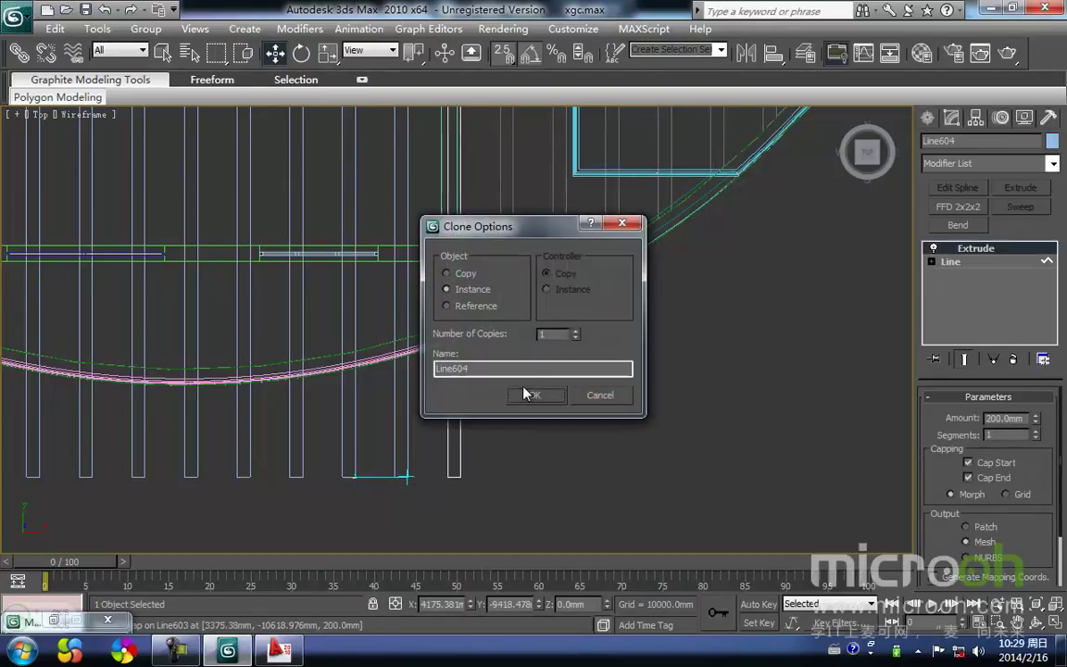
left_click_drag(548, 334, 469, 340)
type("5")
key("BackSpace")
type("8")
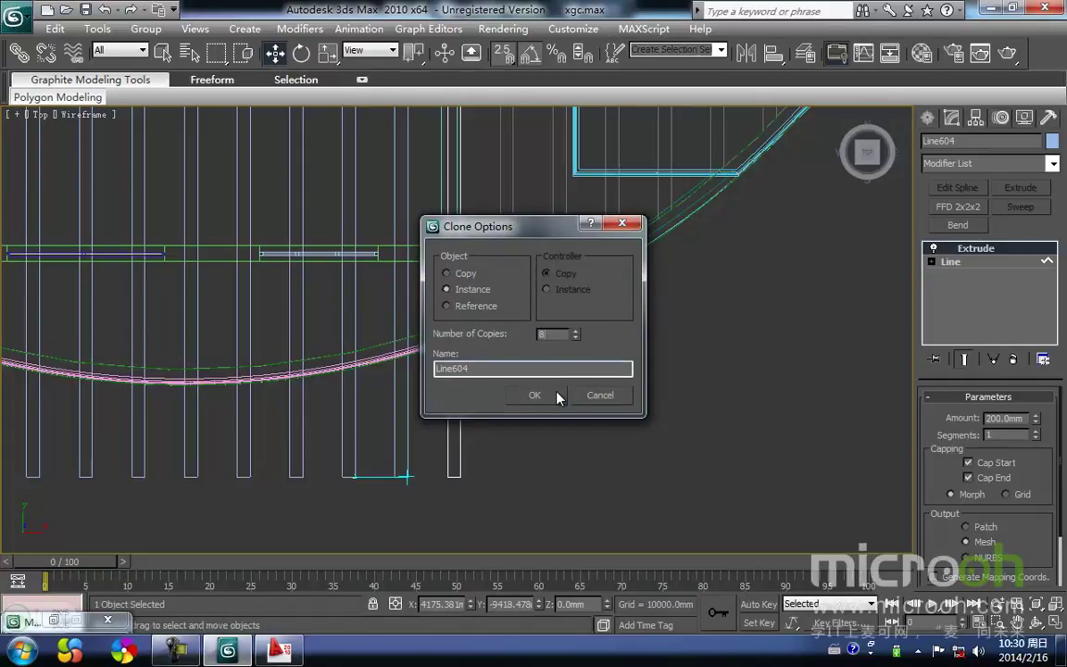
left_click(558, 394)
middle_click_drag(658, 337, 475, 432)
scroll(475, 432, "down", 2)
middle_click_drag(572, 336, 563, 346)
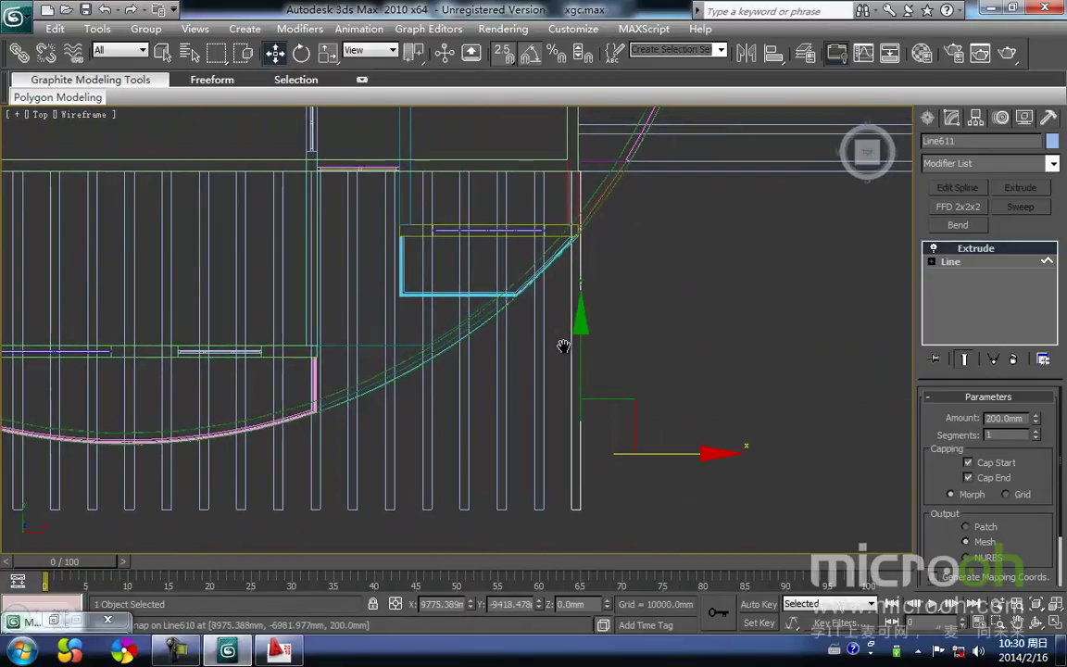
- Move the last vertical slat left by about 60 mm so its outer edge aligns with the building's lower right corner
left_click(621, 304)
left_click(576, 446)
key("space")
scroll(540, 282, "up", 2)
middle_click_drag(540, 282, 588, 414)
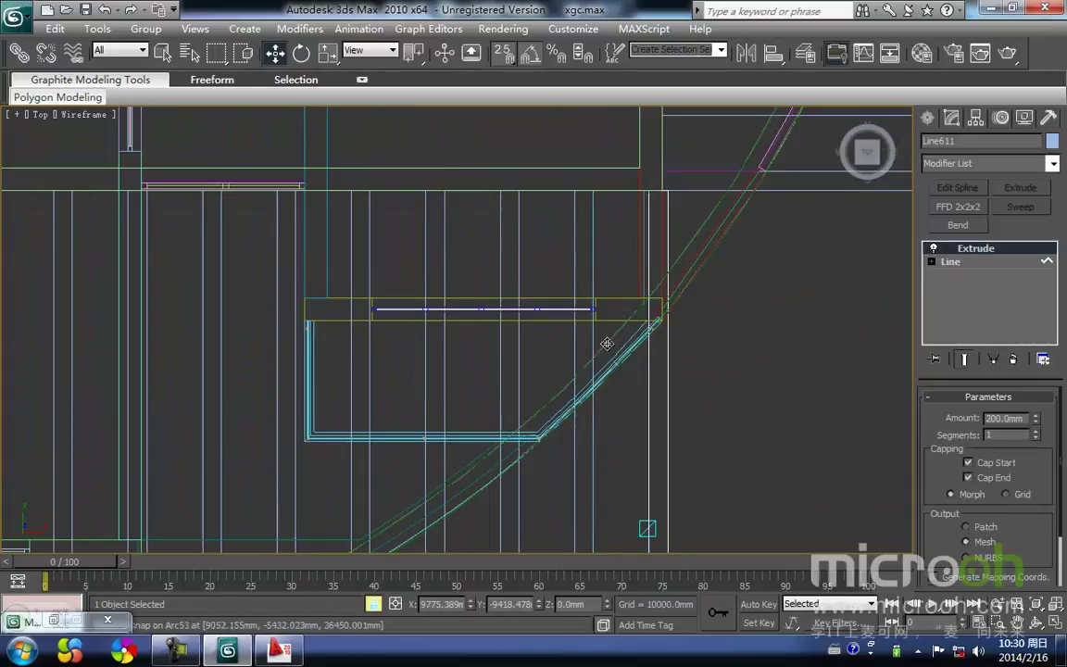
middle_click_drag(615, 265, 521, 389)
left_click_drag(578, 315, 570, 315)
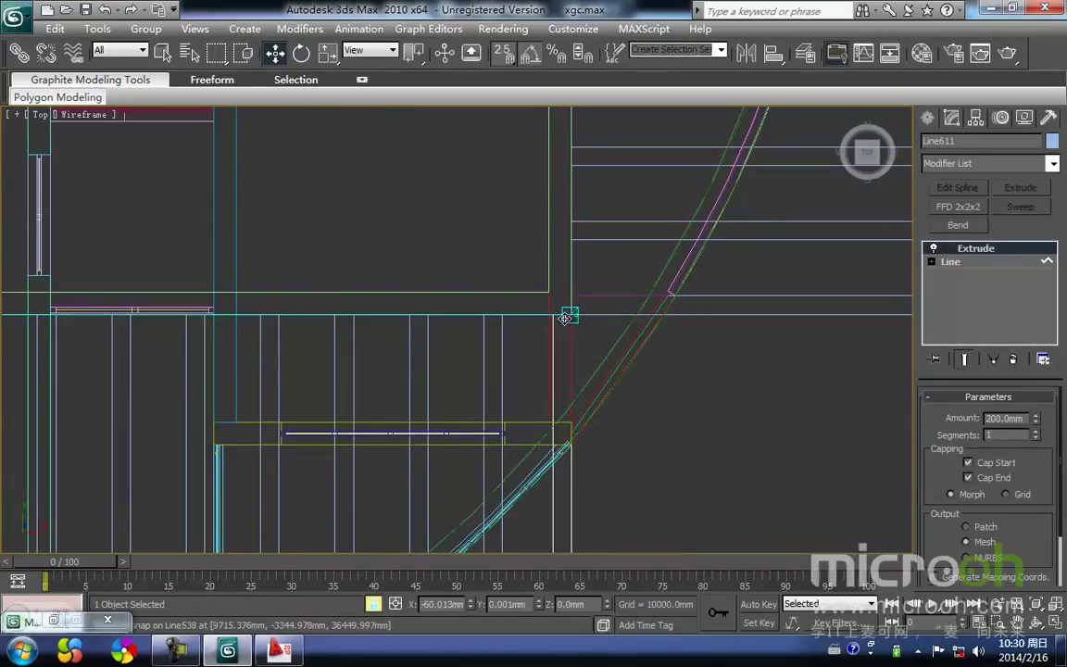
scroll(652, 397, "down", 4)
key("space")
- Select the right, front and left slat groups together and isolate them
left_click(638, 397)
middle_click_drag(638, 373, 597, 436)
scroll(600, 435, "down", 2)
left_click_drag(630, 430, 567, 276)
left_click_drag(525, 169, 523, 168)
middle_click_drag(481, 459, 577, 437)
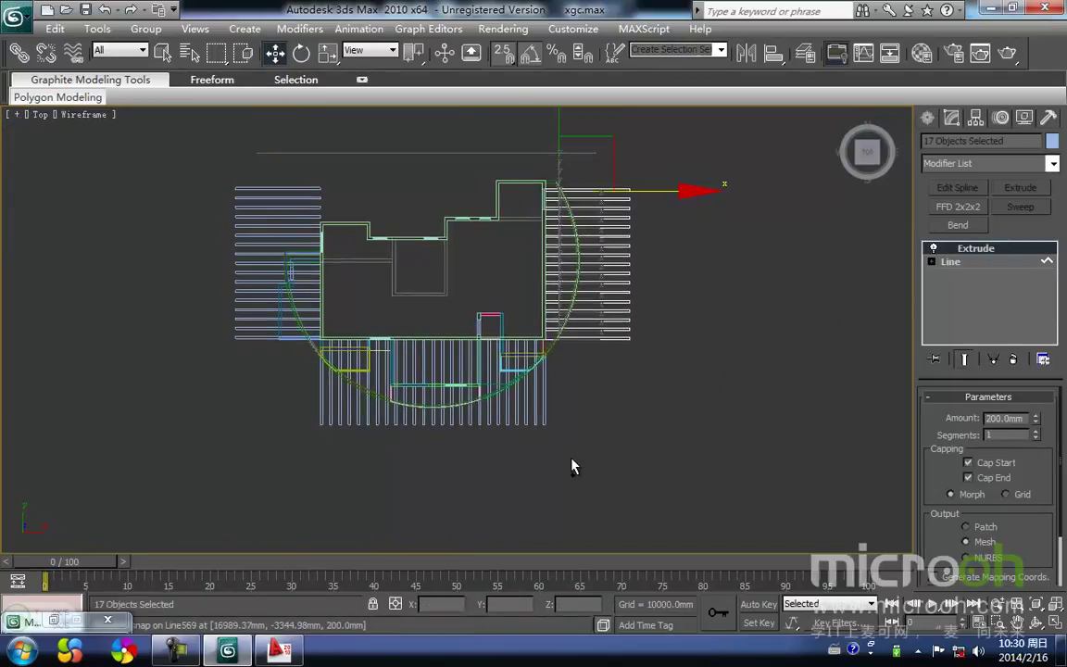
left_click_drag(318, 424, 313, 416, "ctrl")
middle_click_drag(275, 385, 319, 475)
left_click_drag(305, 469, 196, 168, "ctrl")
key("alt+q")
- Select all isolated slats and collapse them into a single mesh object
middle_click_drag(482, 194, 423, 257)
scroll(424, 258, "down", 2)
left_click(437, 267)
middle_click_drag(489, 269, 415, 264)
scroll(612, 280, "down", 3)
left_click_drag(554, 443, 153, 153)
left_click(1049, 118)
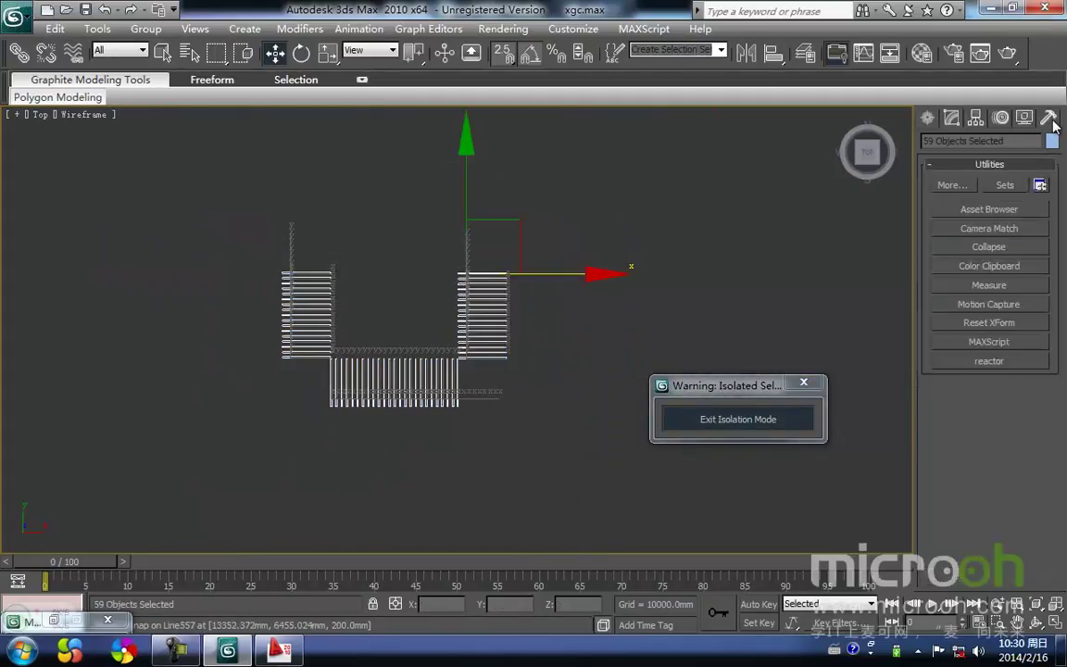
left_click(998, 248)
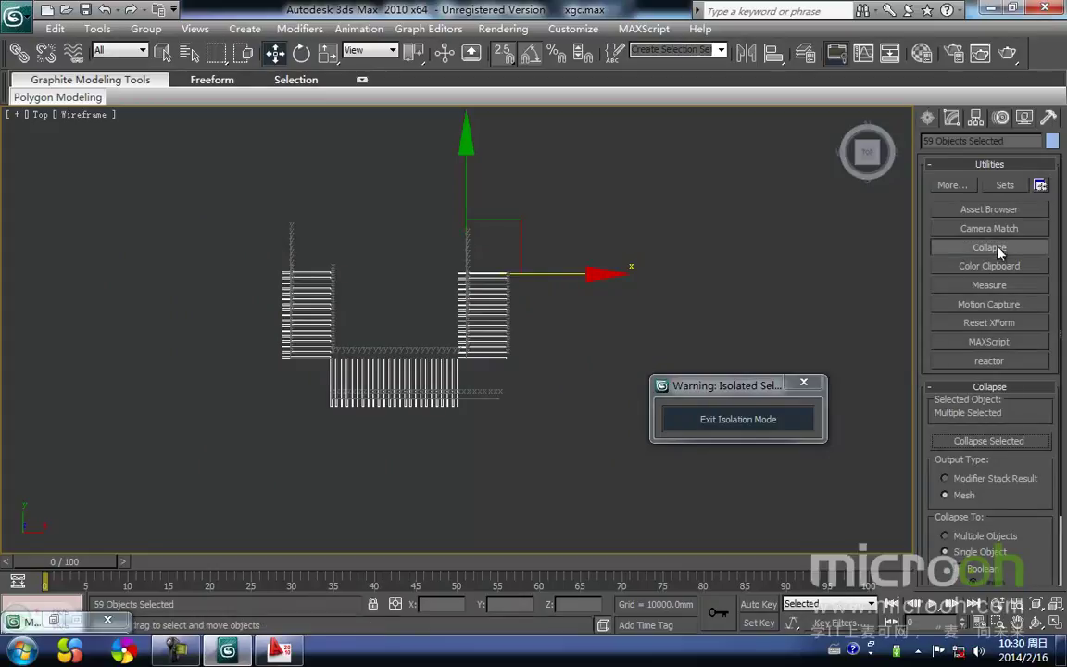
left_click(989, 441)
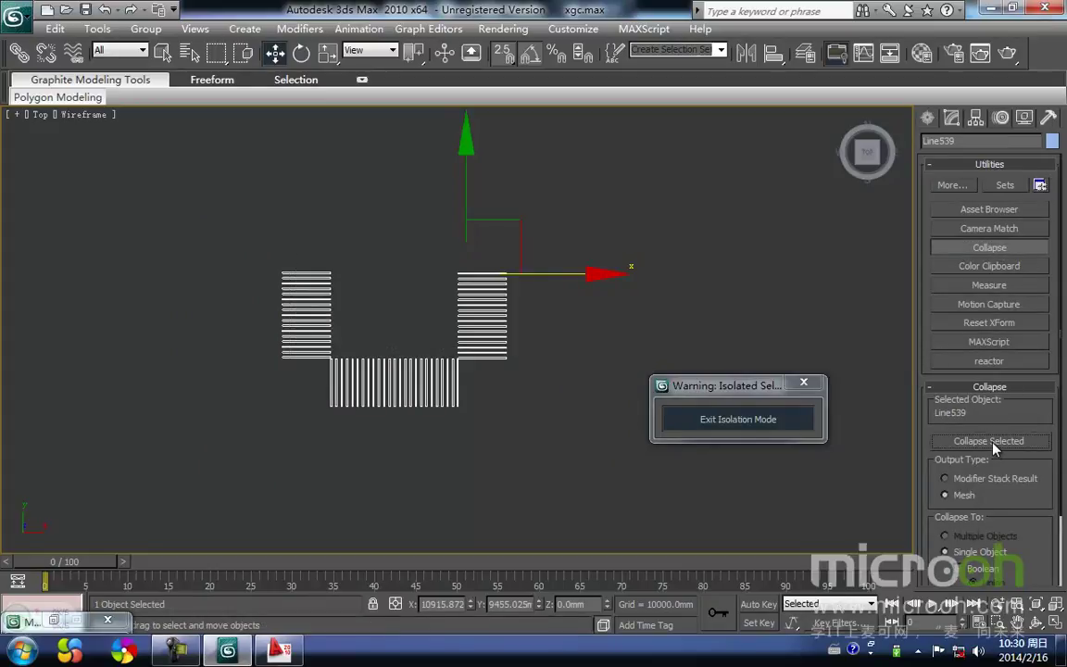
- Show the collapsed slats shaded, exit isolation mode and view the whole model in an orthographic view
scroll(465, 402, "up", 2)
middle_click_drag(465, 402, 519, 416)
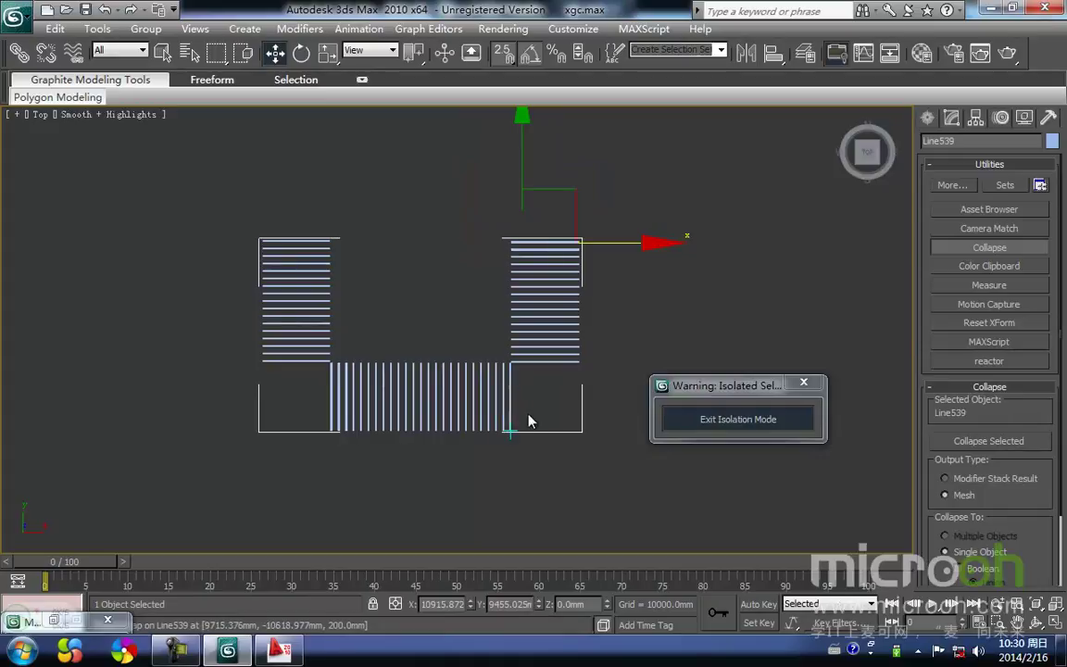
left_click_drag(540, 464, 518, 424)
left_click(705, 429)
middle_click_drag(511, 364, 582, 363)
scroll(533, 431, "down", 5)
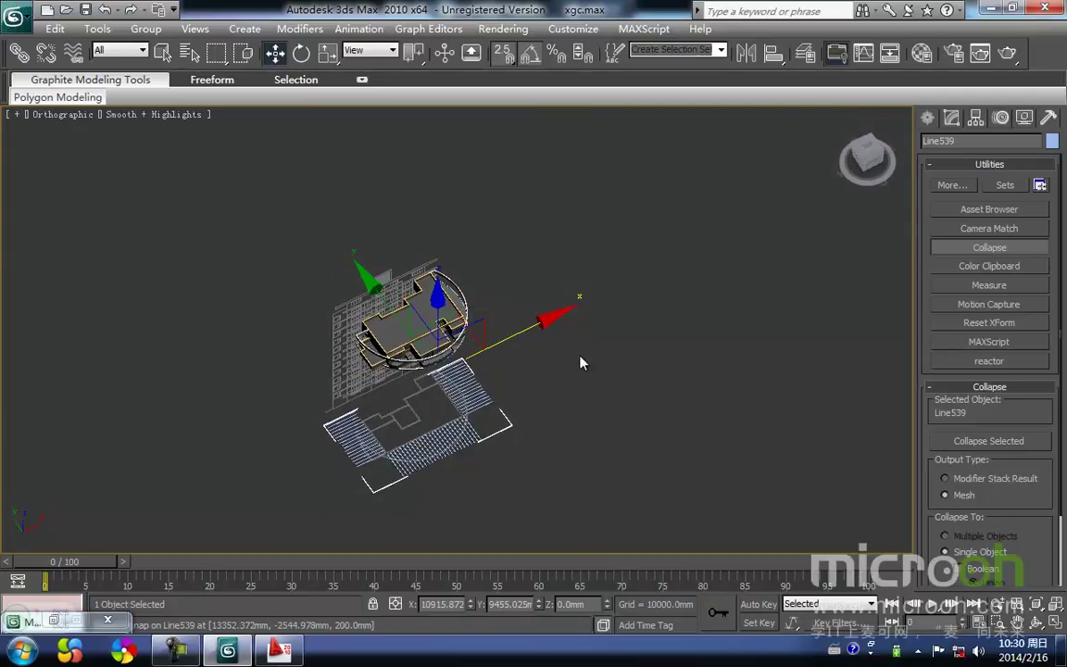
- Raise the collapsed slat mesh in the front view from ground level up to the building's roof
scroll(504, 380, "up", 4)
middle_click_drag(498, 407, 426, 483)
key("f")
scroll(525, 293, "up", 10)
scroll(435, 398, "down", 4)
scroll(426, 484, "down", 2)
key("space")
left_click_drag(569, 375, 520, 201)
middle_click_drag(511, 285, 498, 472)
left_click_drag(556, 389, 553, 166)
- Snap the slat mesh vertically to the curved roof ring so it sits at Z 36000 mm
middle_click_drag(355, 217, 416, 299)
scroll(416, 298, "up", 3)
key("F3")
scroll(415, 298, "up", 6)
left_click_drag(259, 322, 440, 349)
middle_click_drag(467, 351, 307, 371)
- Unlock and clear the slat selection, and show the roof shaded around the slats and the curved ring
key("t")
scroll(320, 359, "down", 4)
scroll(307, 370, "down", 3)
mouse_move(552, 382)
middle_mouse_down("alt")
mouse_move(602, 338)
mouse_move(613, 227)
mouse_move(533, 385)
middle_mouse_up("alt")
scroll(521, 393, "up", 4)
key("space")
left_click(550, 389)
key("F3")
scroll(488, 433, "up", 4)
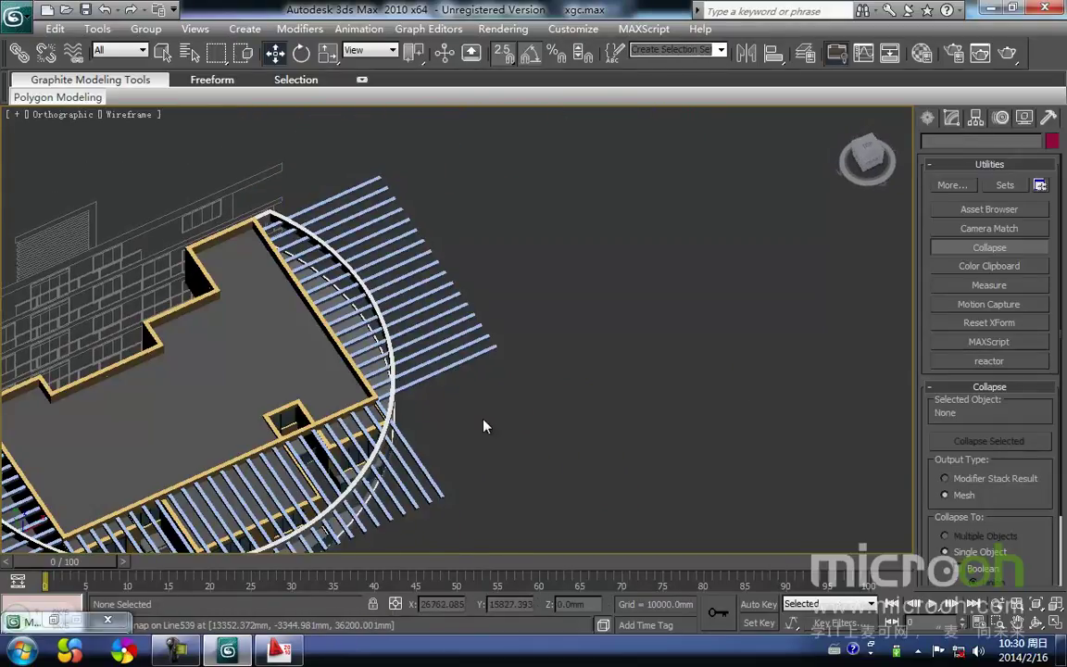
scroll(443, 391, "up", 3)
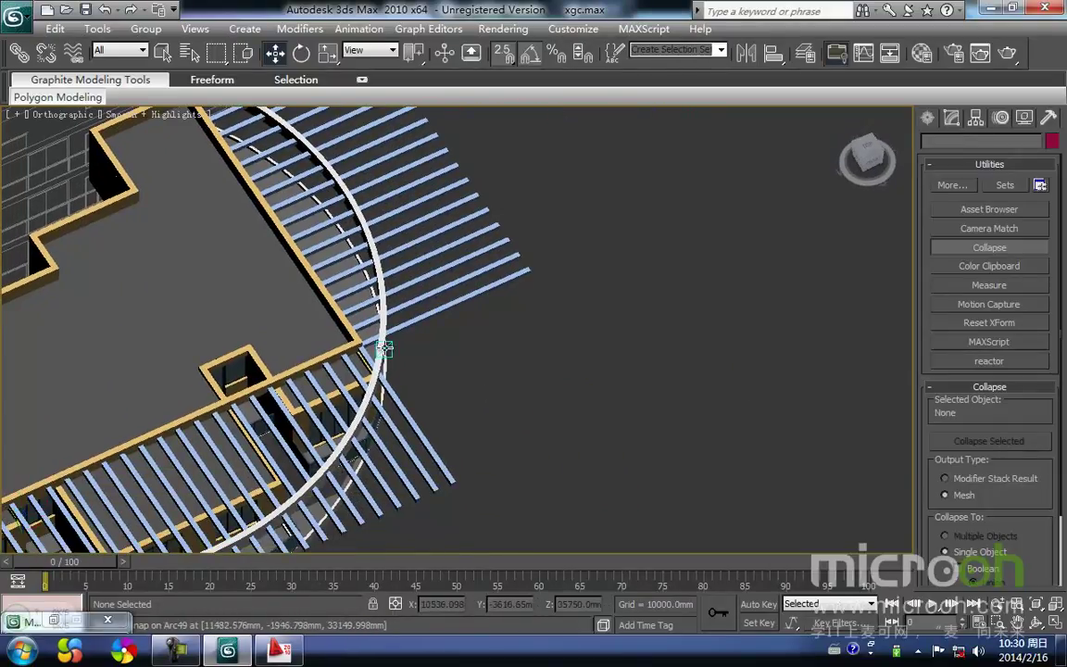
- Clone the curved roof ring in place as an independent copy named Arc54
left_click(382, 348)
middle_click_drag(602, 367, 594, 375)
key("ctrl+v")
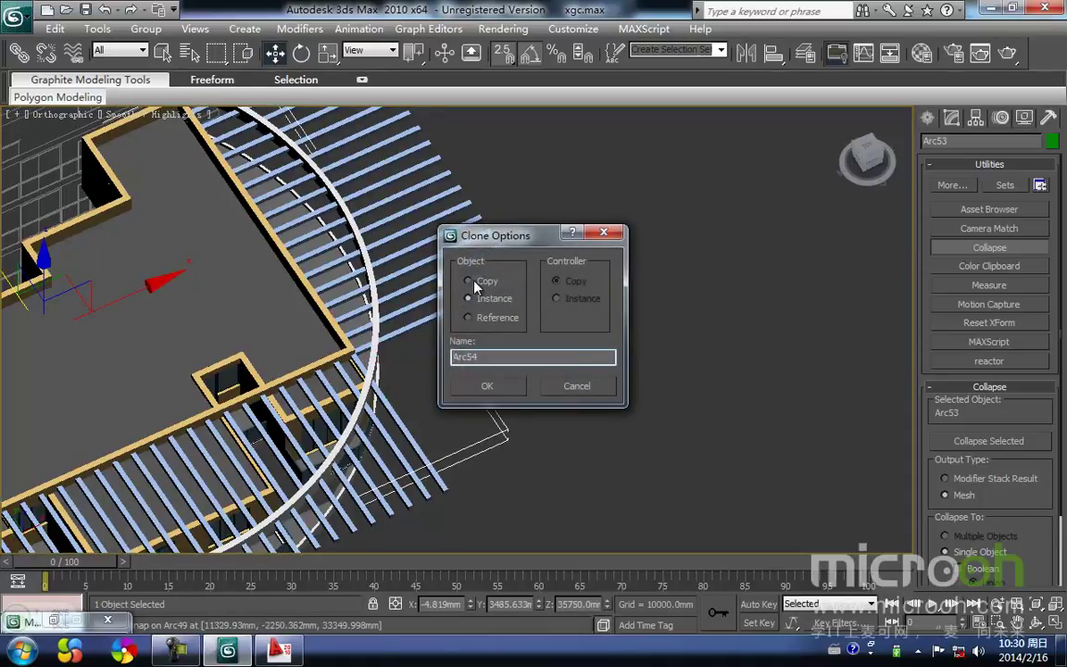
left_click(468, 282)
left_click(517, 389)
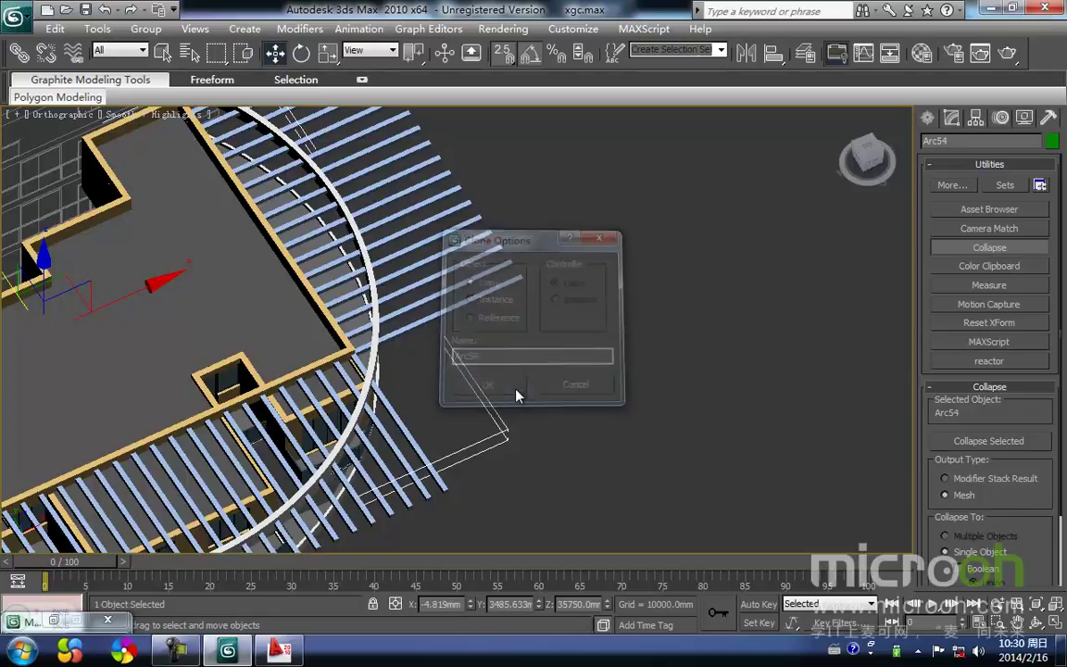
- Select the curved ring copy together with the slat mesh and isolate both in the top view
middle_click_drag(511, 343, 511, 361)
left_click(492, 373)
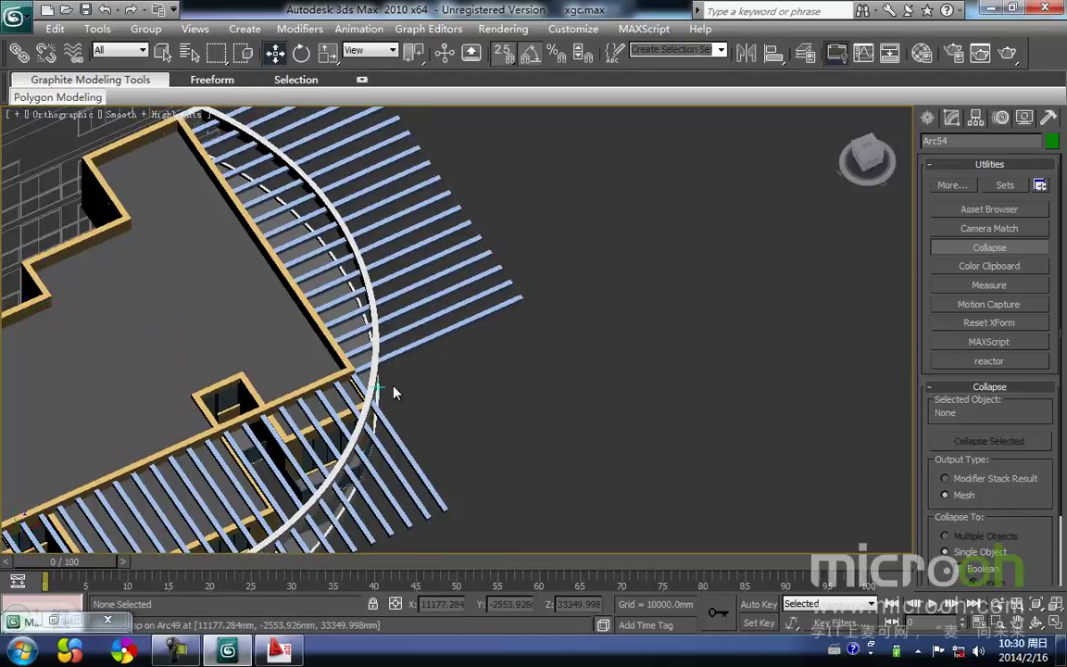
left_click(370, 385)
middle_click_drag(474, 340, 473, 387)
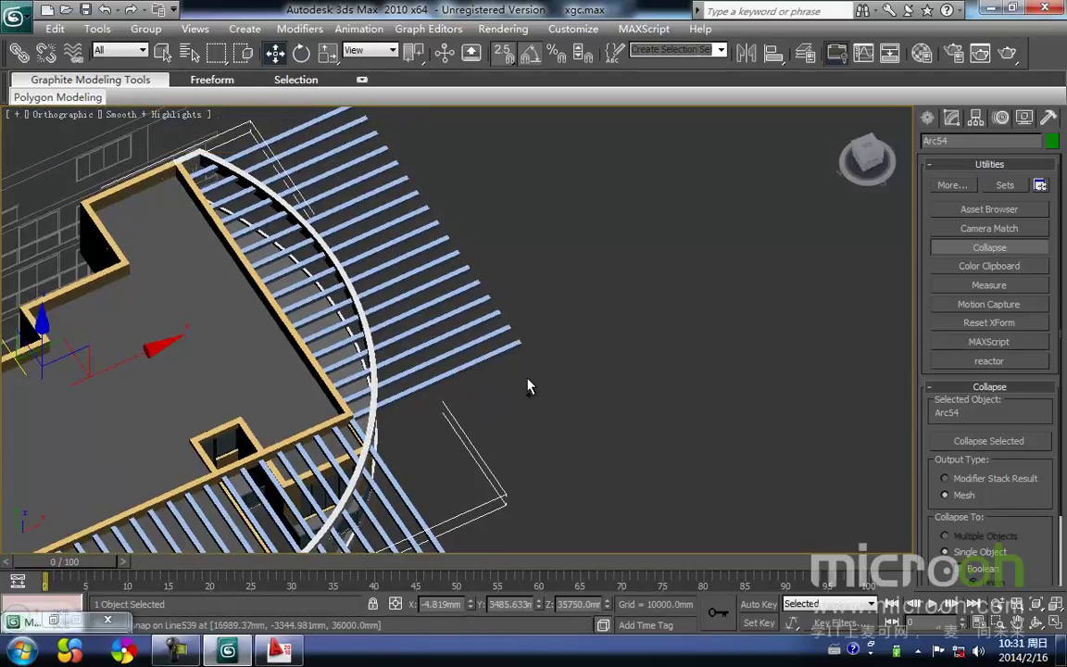
left_click_drag(492, 317, 491, 314, "ctrl")
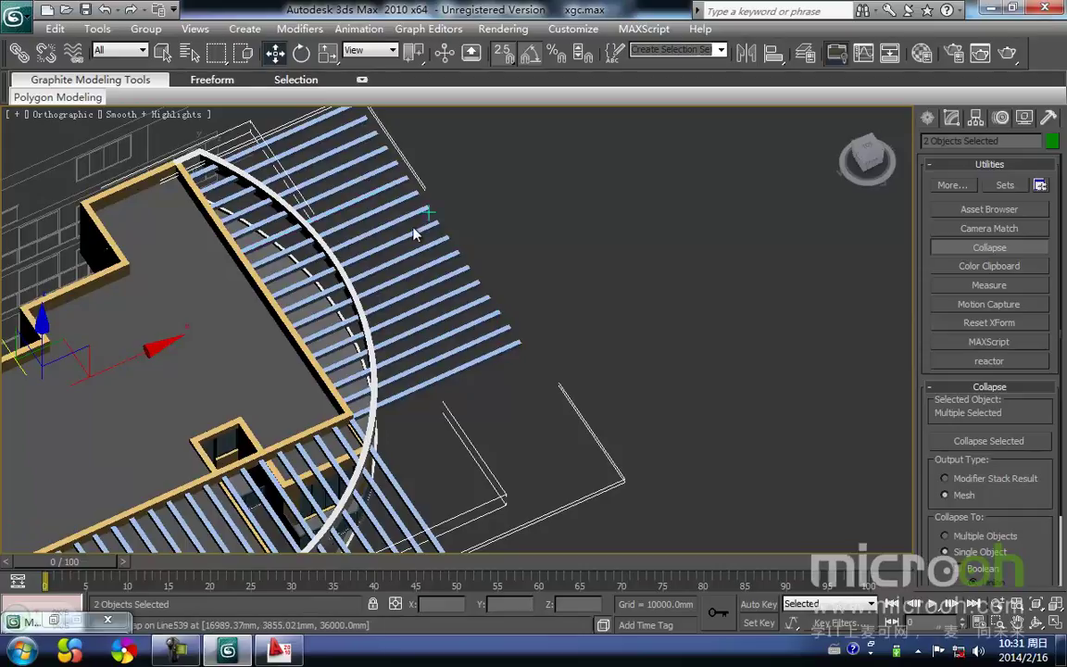
middle_click_drag(422, 245, 441, 269)
key("alt+q")
key("t")
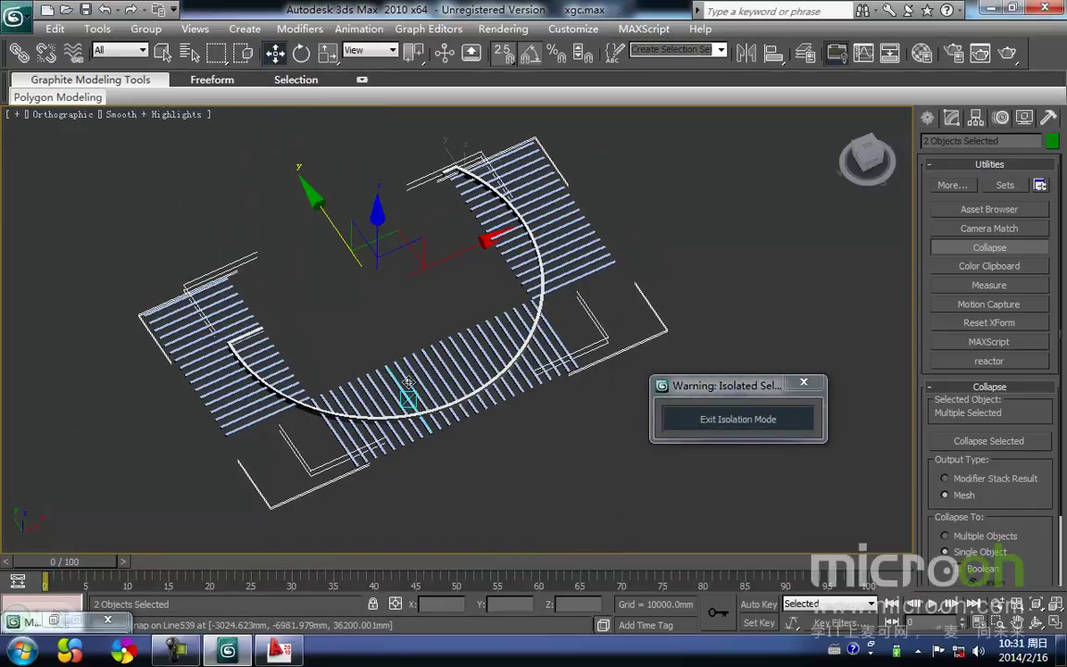
- Select only the slat mesh and display the isolated objects in wireframe
middle_click_drag(435, 401, 245, 358)
left_click(462, 512)
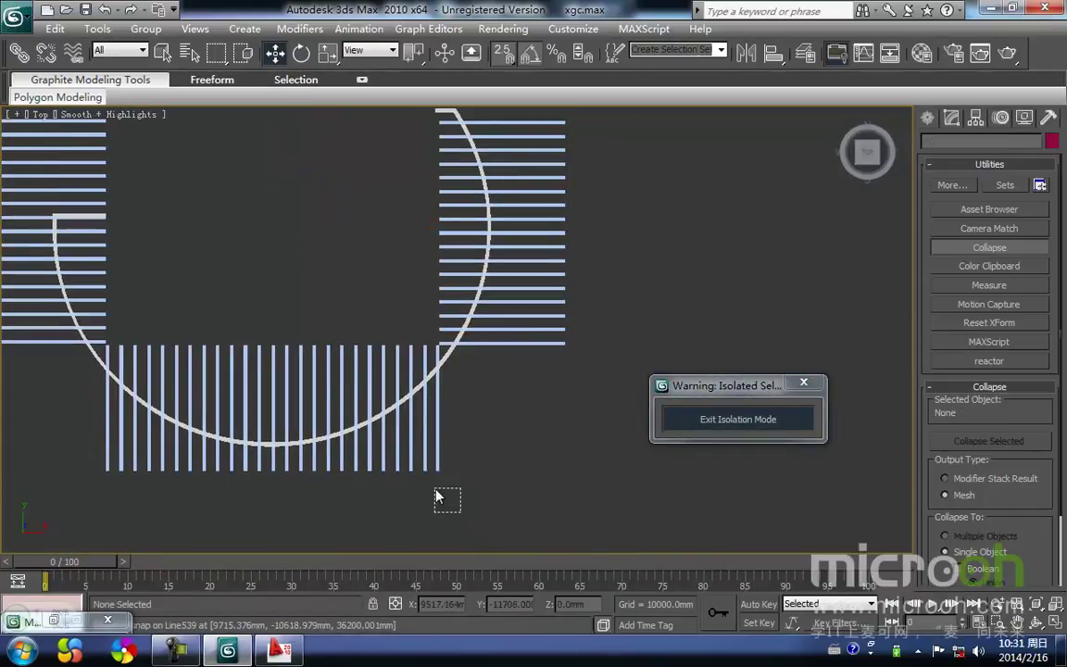
left_click_drag(387, 458, 384, 456)
middle_click_drag(384, 455, 391, 446)
key("F3")
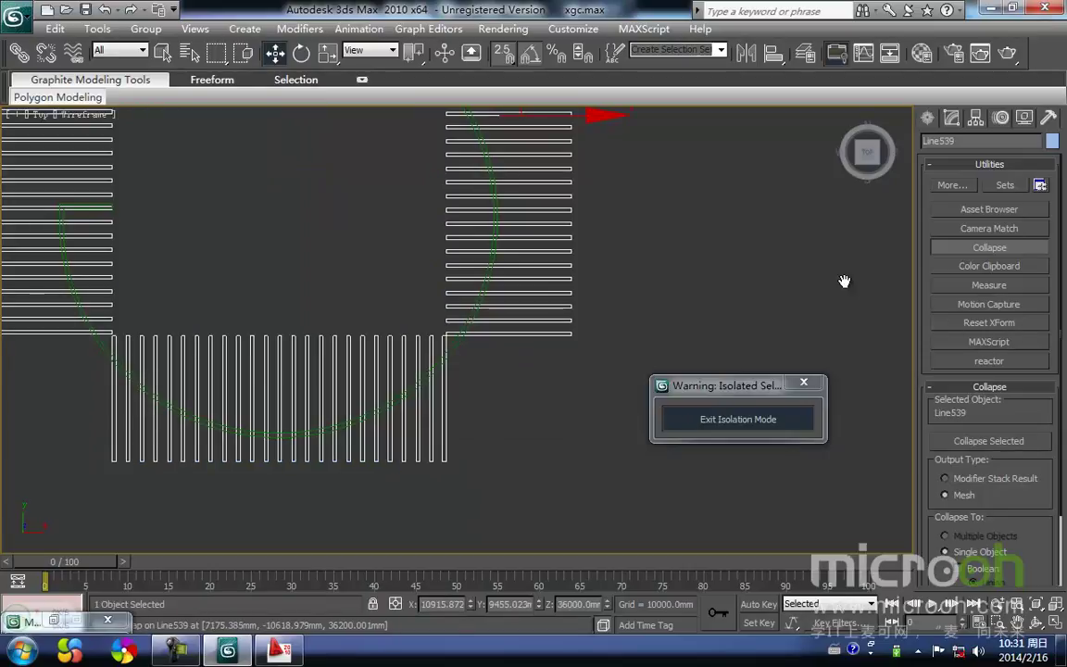
- Cut the slat mesh with a Boolean compound object, picking the curved ring copy as operand B and declining the material option
left_click(927, 120)
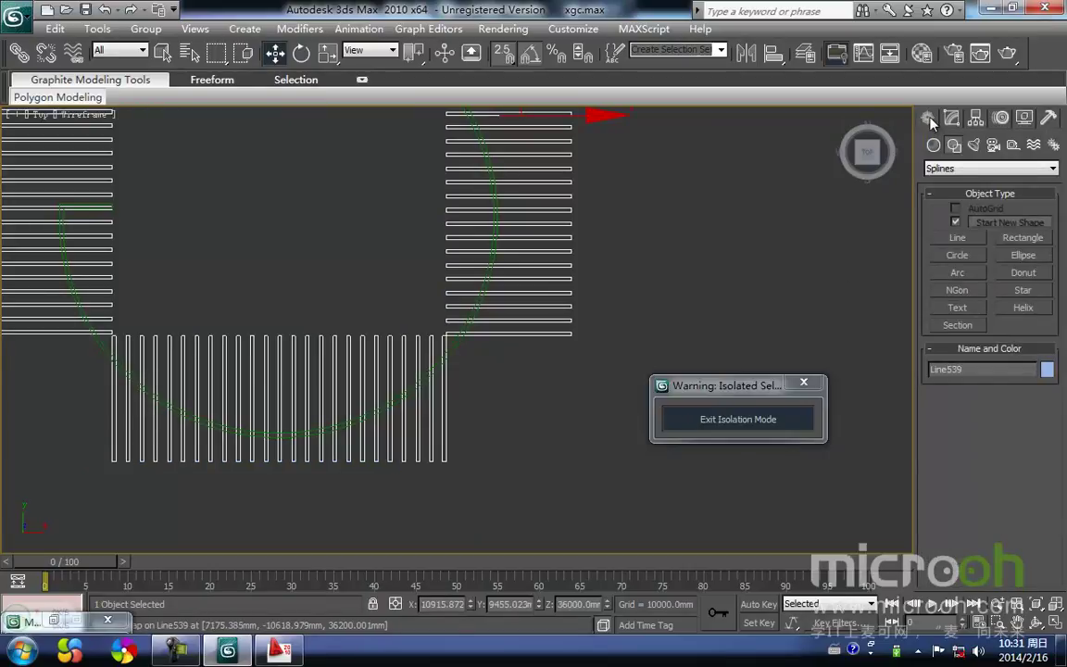
left_click(933, 146)
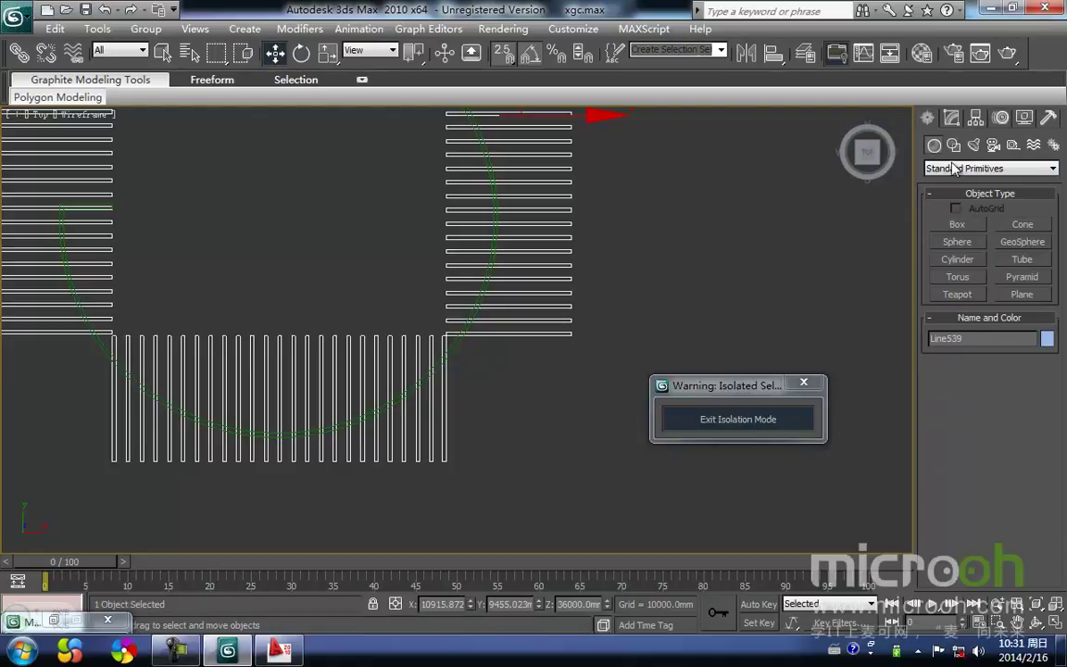
left_click(959, 166)
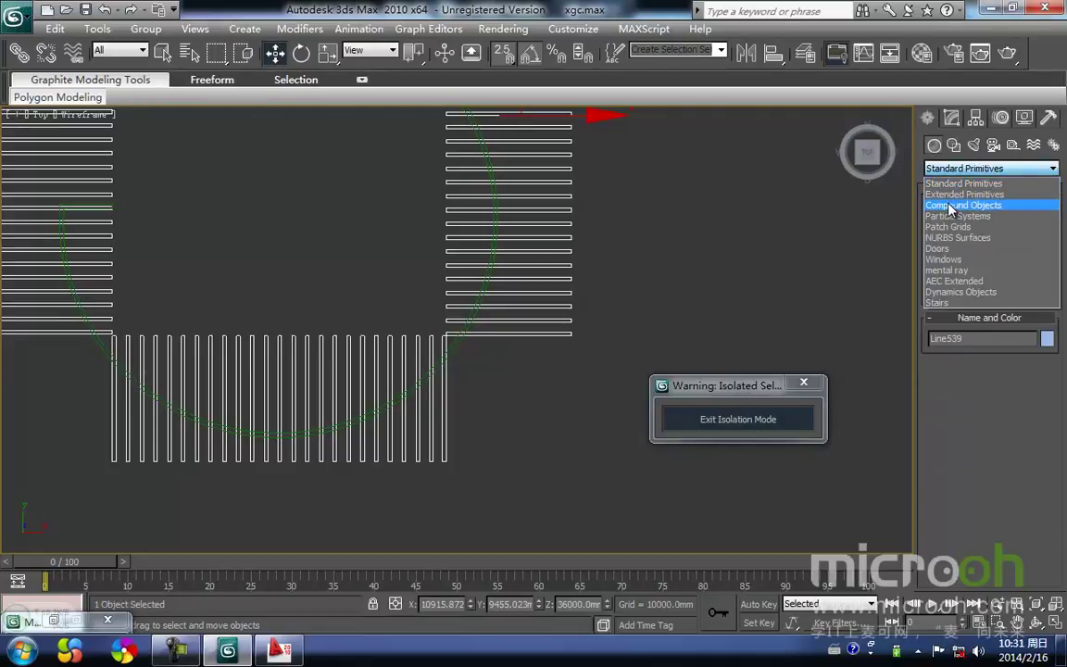
left_click(971, 204)
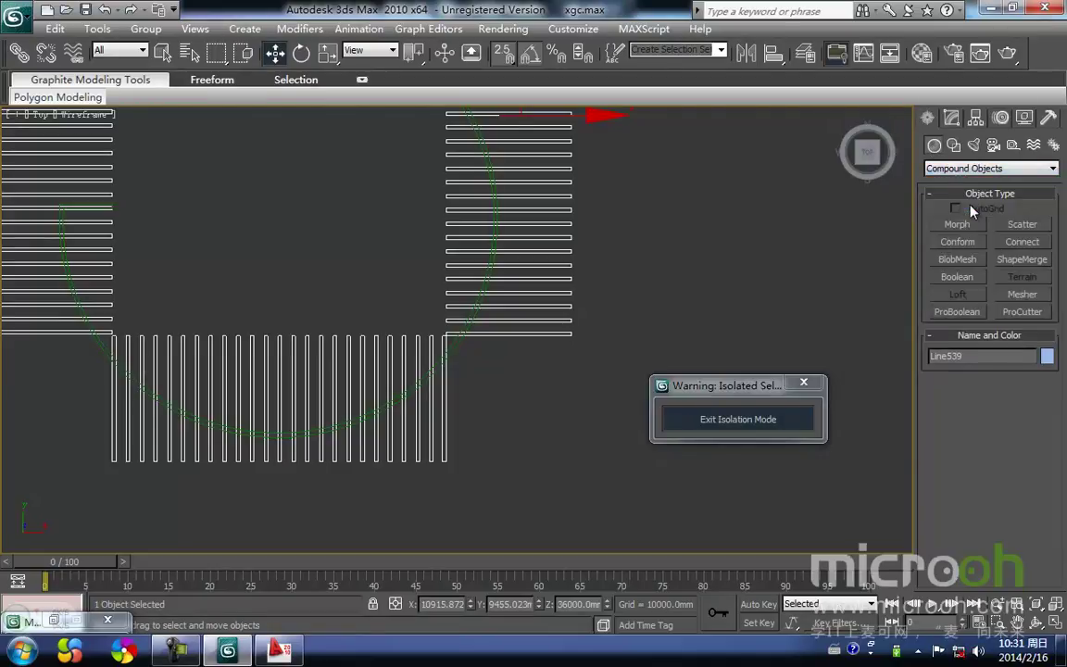
left_click(958, 277)
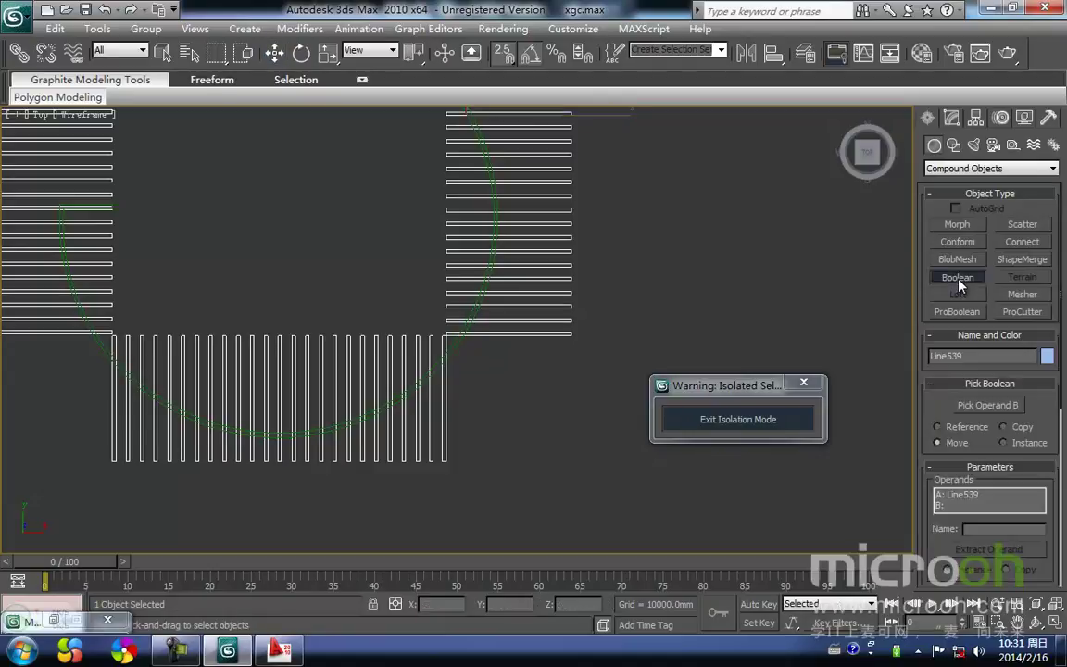
left_click(1002, 409)
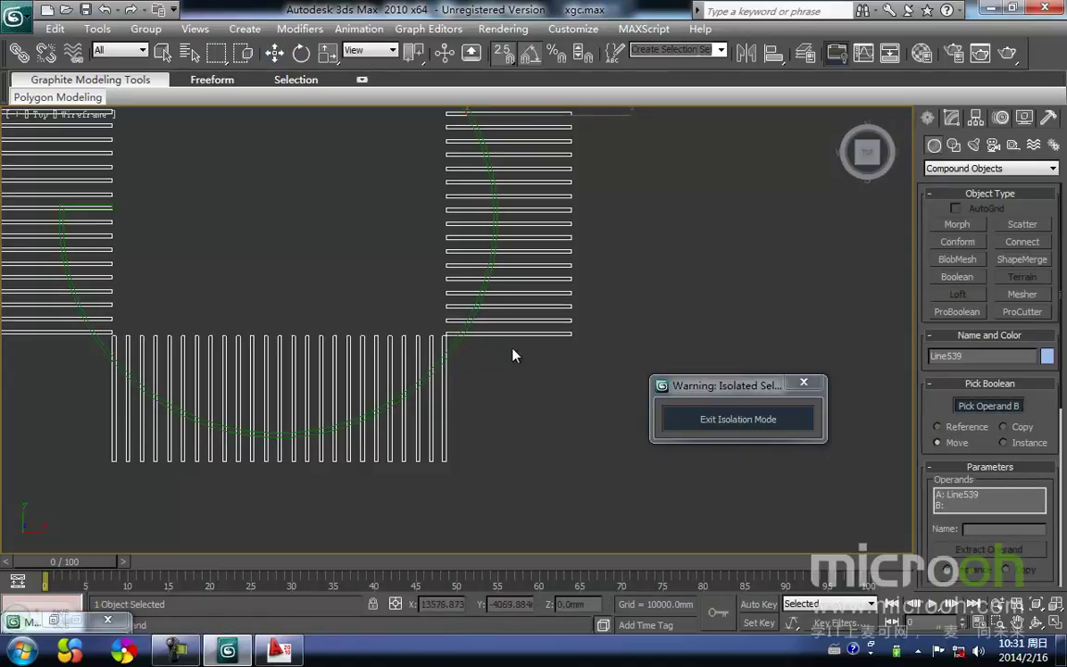
left_click(455, 344)
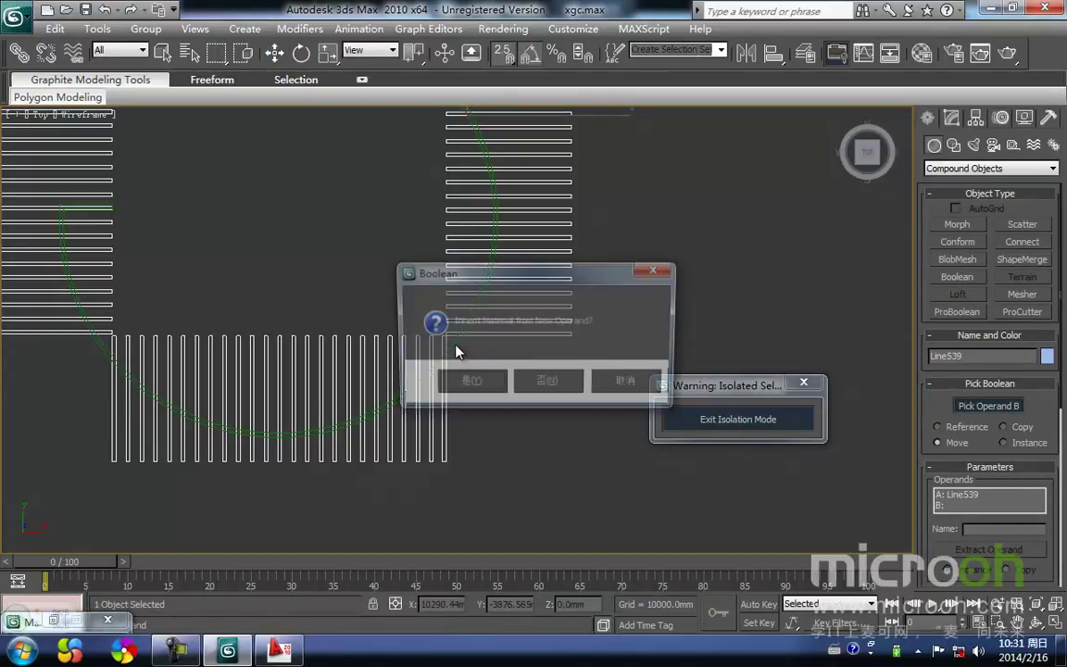
left_click(546, 385)
- Leave the Boolean command and convert the cut slats to an Editable Mesh
middle_click_drag(493, 357, 534, 387)
middle_click_drag(372, 272, 627, 329)
scroll(414, 306, "up", 3)
middle_click_drag(413, 304, 417, 294)
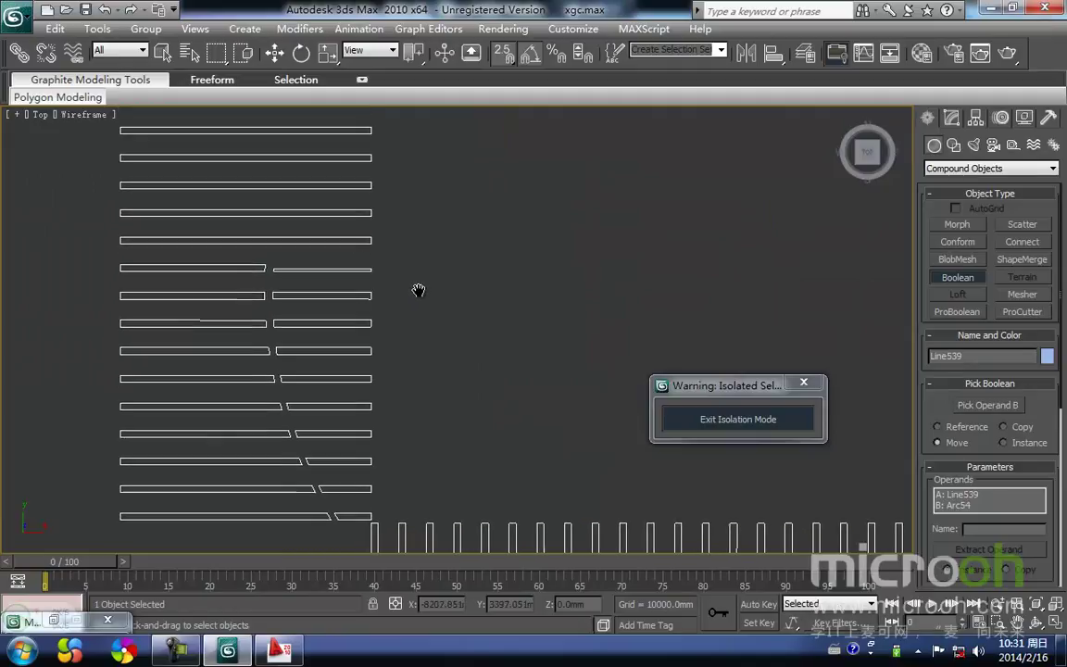
scroll(424, 269, "down", 4)
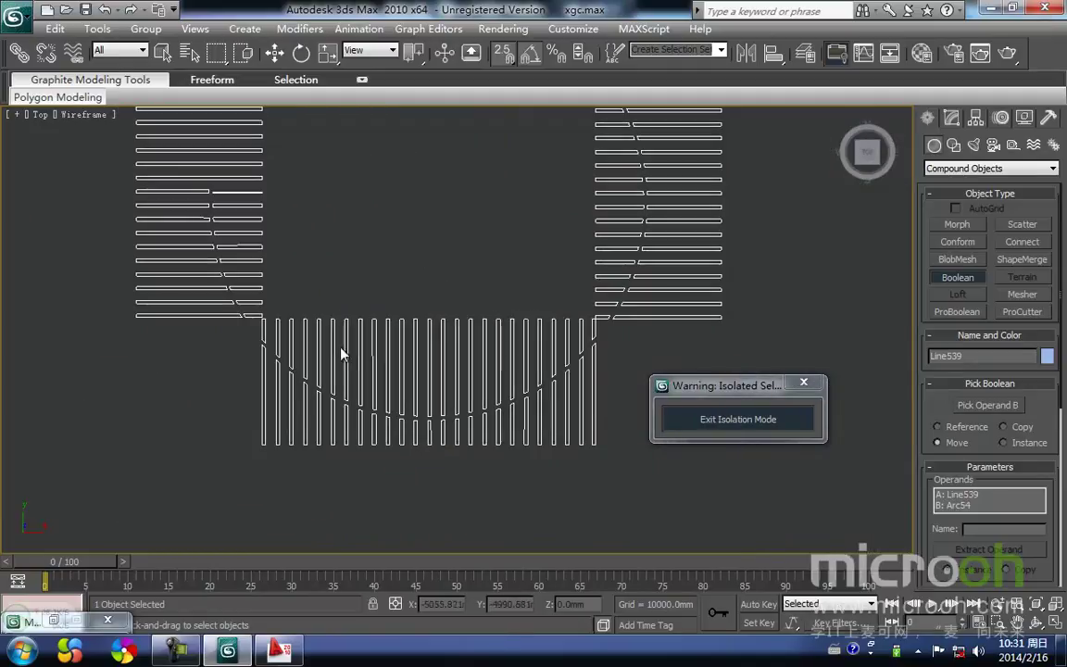
middle_click_drag(528, 423, 470, 443)
key("w")
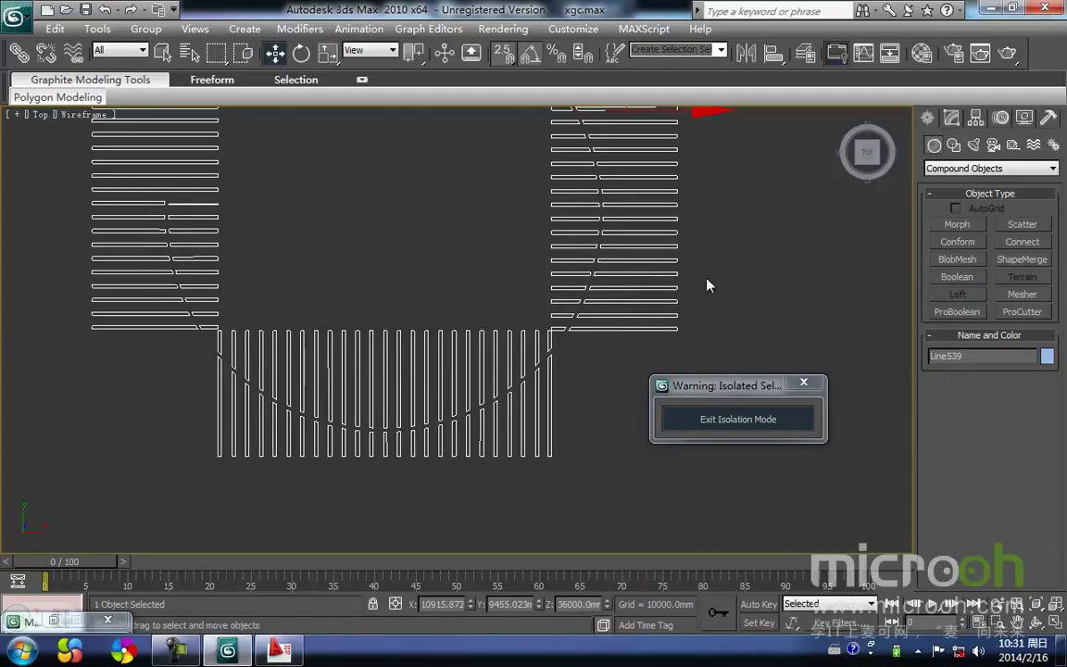
scroll(705, 283, "down", 2)
middle_click_drag(705, 283, 545, 308)
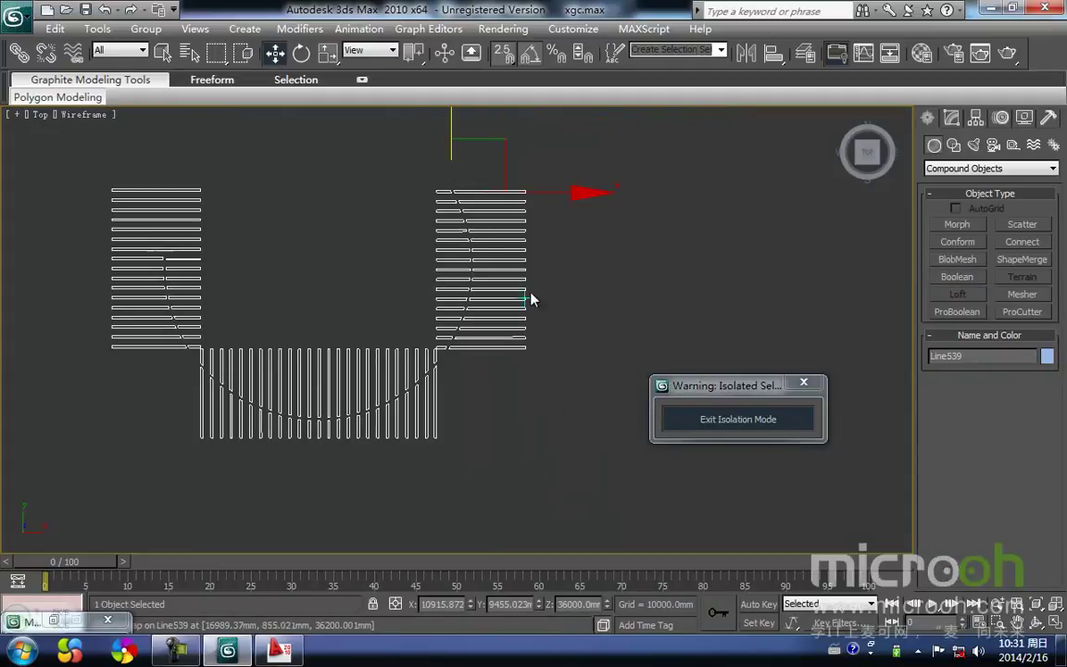
right_click(492, 259)
mouse_move(648, 413)
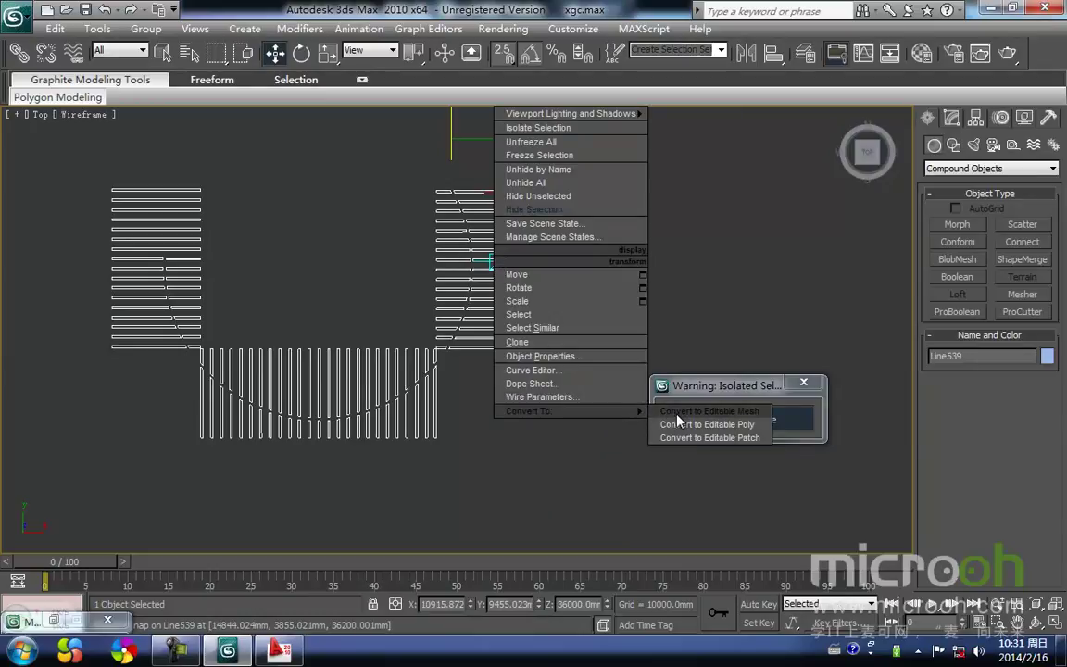
left_click(677, 413)
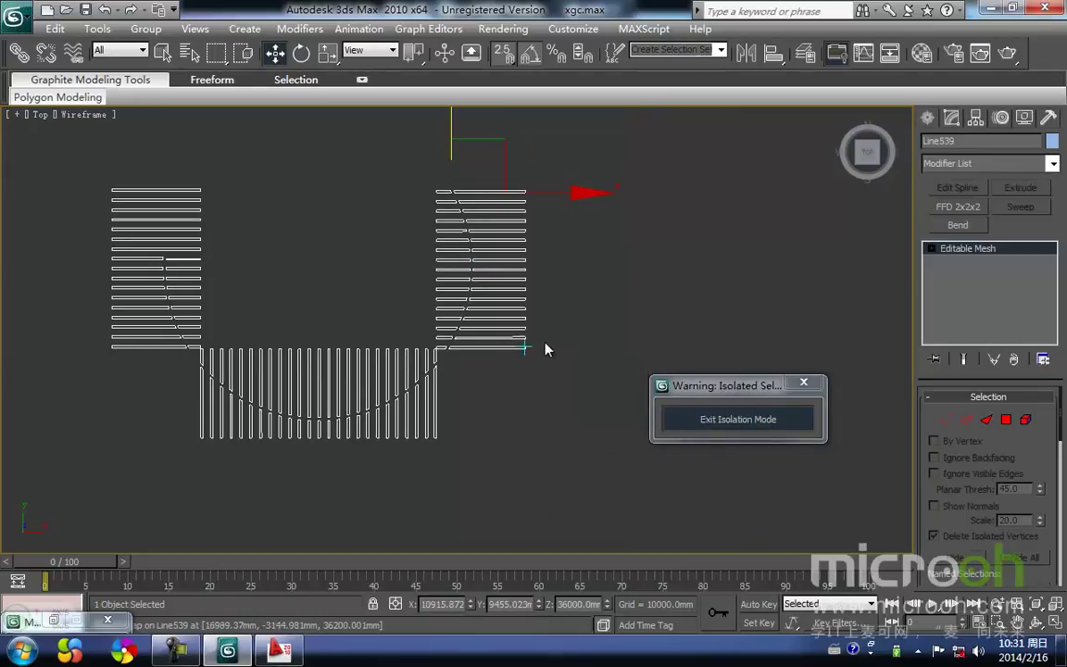
- Select the right-side slat pieces outside the curved cut as mesh elements and delete them
left_click(1007, 421)
middle_click_drag(571, 353, 549, 402)
scroll(550, 407, "up", 2)
left_click_drag(516, 222, 488, 163)
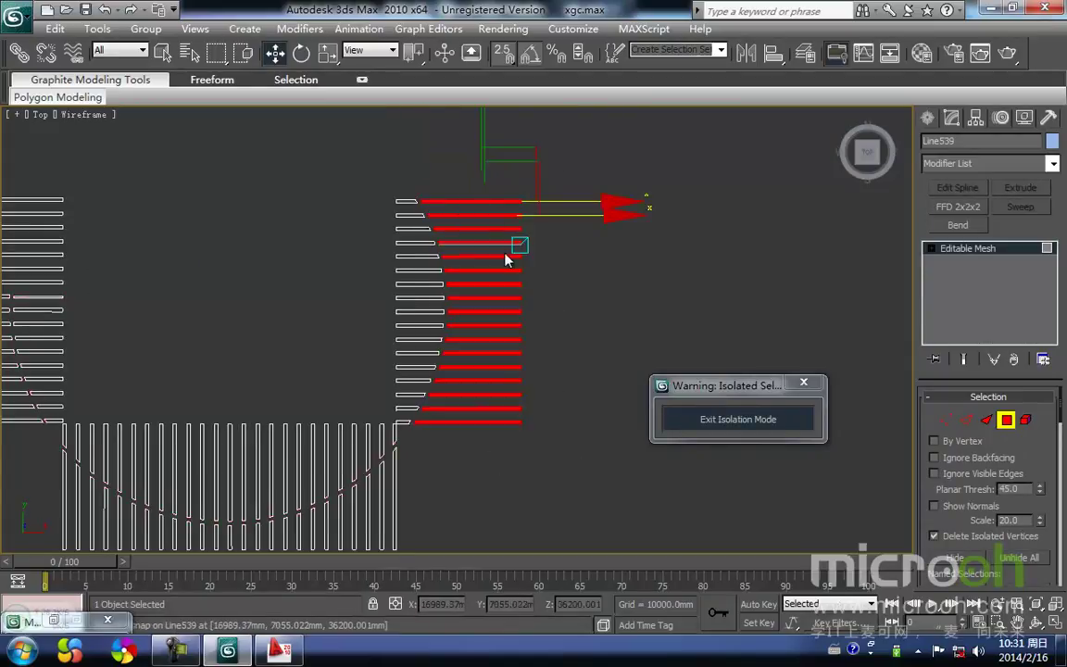
left_click(1025, 422)
left_click_drag(576, 476, 464, 153)
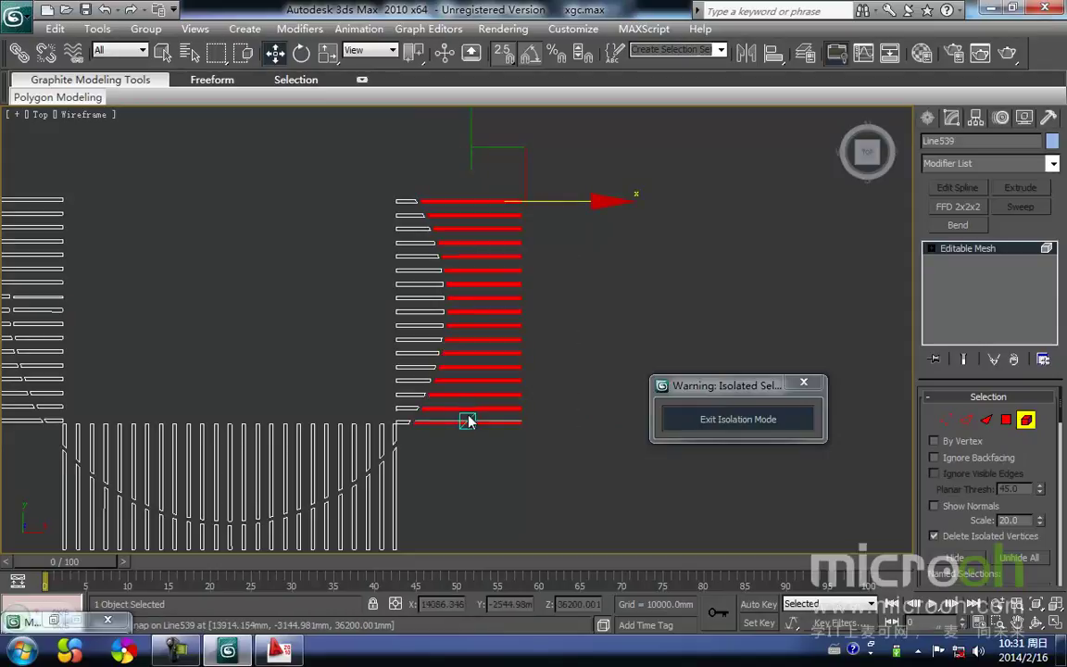
middle_click_drag(468, 427, 543, 330)
key("Delete")
- Delete the front slat elements that lie outside the curved cut
middle_click_drag(498, 426, 525, 394)
left_click_drag(546, 448, 410, 438)
left_click_drag(223, 425, 146, 409)
key("Delete")
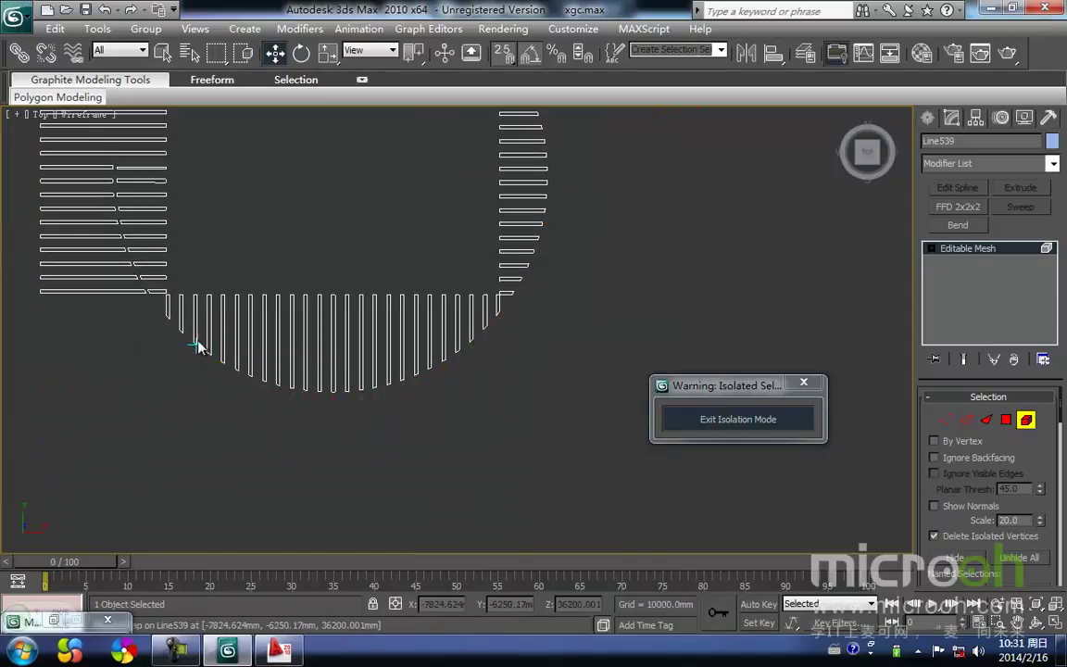
- Delete the left-side slat pieces outside the curve, including the uncut slats beyond the ring's end
middle_click_drag(168, 337, 388, 425)
left_click_drag(193, 105, 192, 106)
key("Delete")
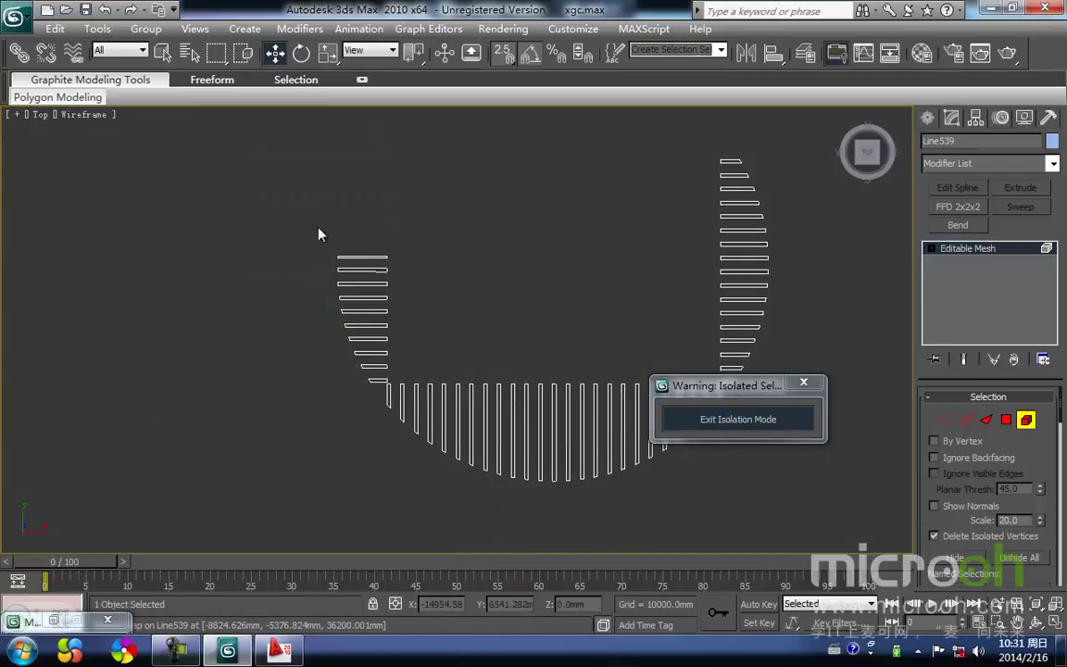
- Leave element editing, deselect the trimmed slats and show them shaded in an orthographic view
scroll(416, 263, "up", 3)
middle_click_drag(414, 250, 384, 330)
scroll(385, 329, "down", 2)
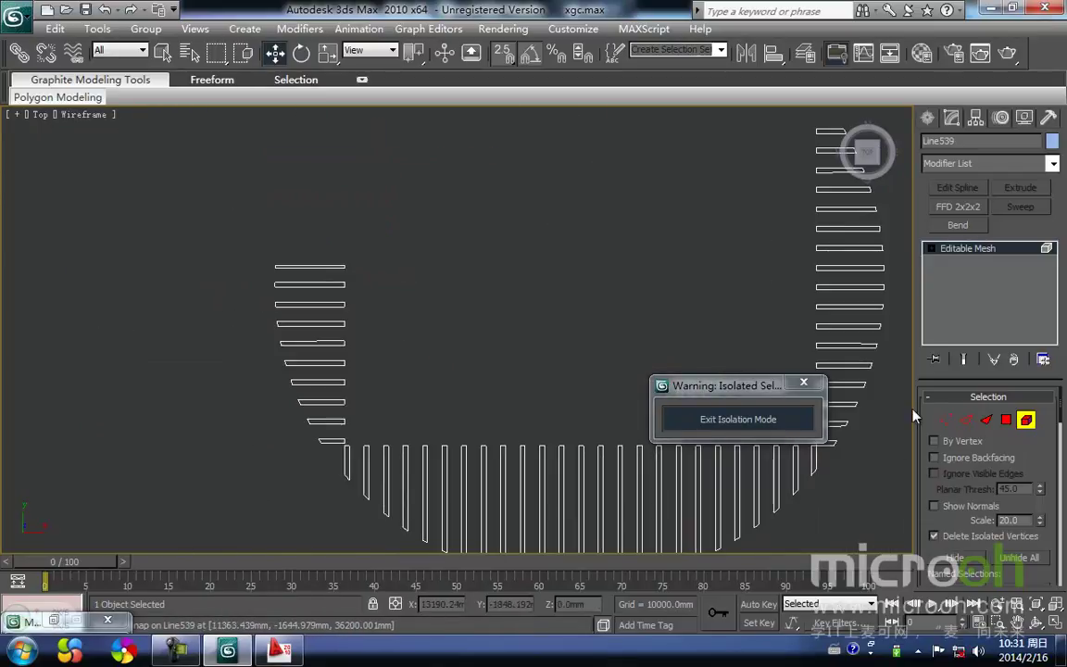
left_click(1026, 423)
left_click(403, 279)
mouse_move(403, 279)
middle_mouse_down()
mouse_move(391, 292)
mouse_move(408, 321)
middle_mouse_up()
key("F3")
scroll(408, 322, "down", 3)
mouse_move(464, 359)
middle_mouse_down("alt")
mouse_move(567, 326)
mouse_move(574, 209)
mouse_move(450, 441)
mouse_move(446, 354)
mouse_move(430, 419)
mouse_move(534, 375)
mouse_move(543, 342)
mouse_move(418, 473)
middle_mouse_up("alt")
scroll(450, 441, "up", 3)
scroll(447, 354, "down", 2)
scroll(431, 419, "down", 3)
scroll(534, 375, "up", 5)
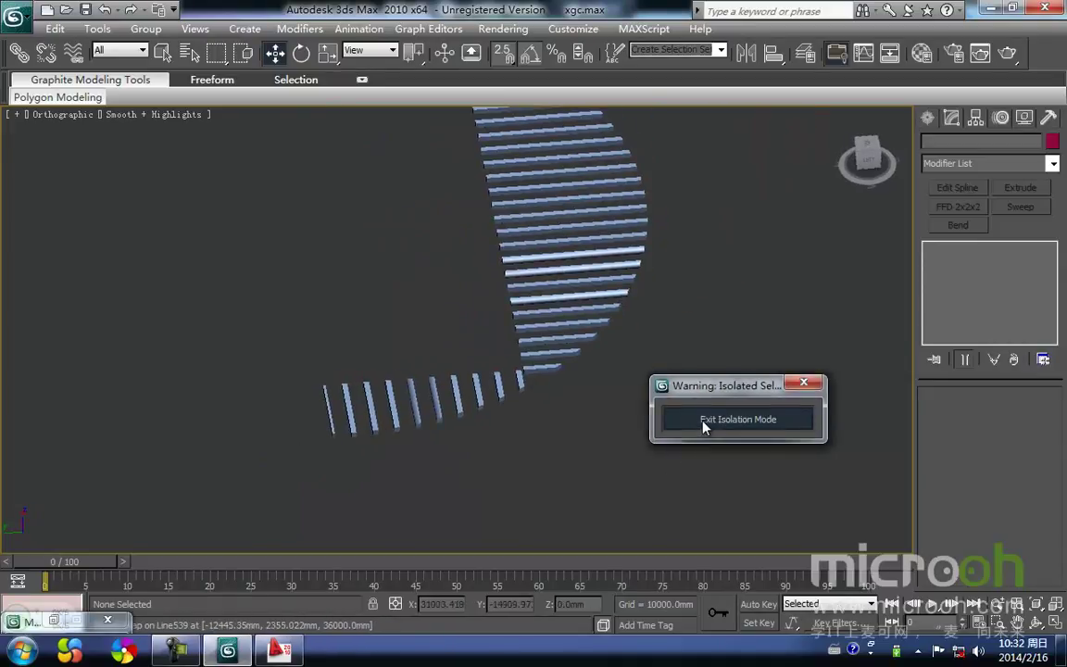
- Exit isolation mode and bring the trimmed slats on the building's roof into view
left_click(702, 425)
scroll(626, 403, "down", 3)
middle_click_drag(605, 424, 518, 415, "alt")
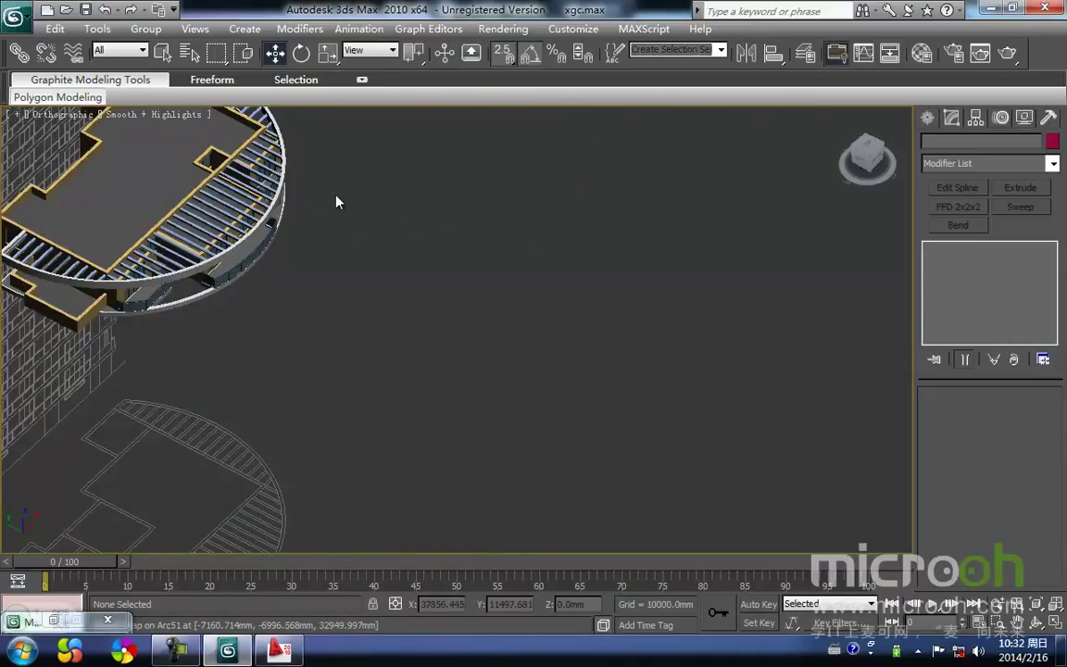
middle_click_drag(340, 230, 446, 417)
scroll(465, 316, "up", 3)
mouse_move(351, 262)
middle_mouse_down()
mouse_move(482, 332)
mouse_move(521, 334)
middle_mouse_up()
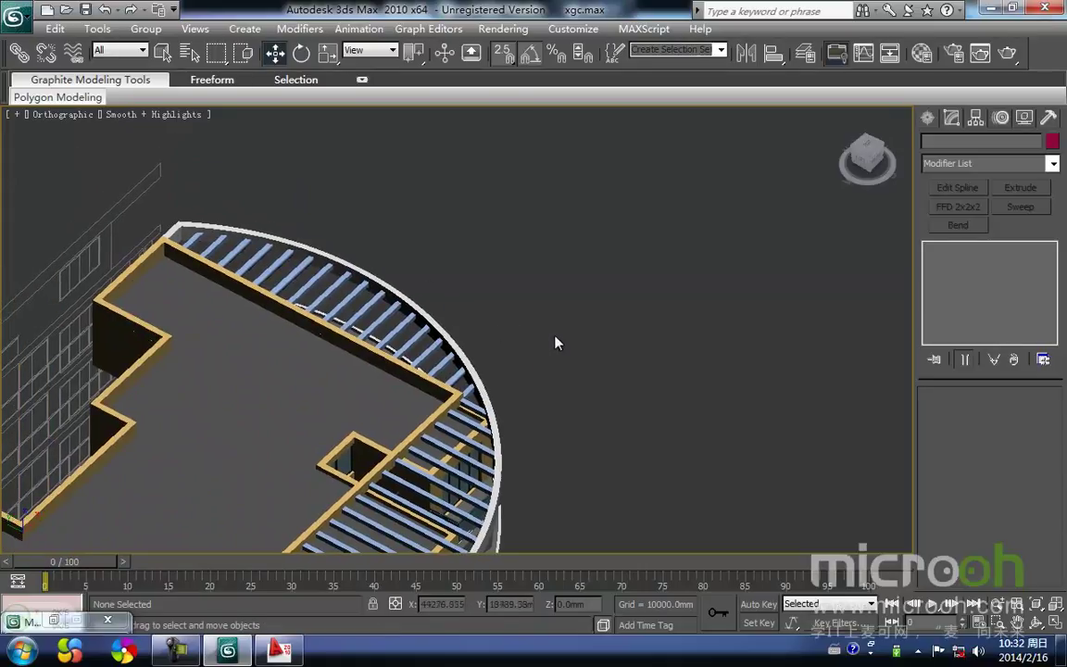
- Assign the white 线条 material to the trimmed slat mesh and minimize the Material Editor
left_click(446, 360)
key("m")
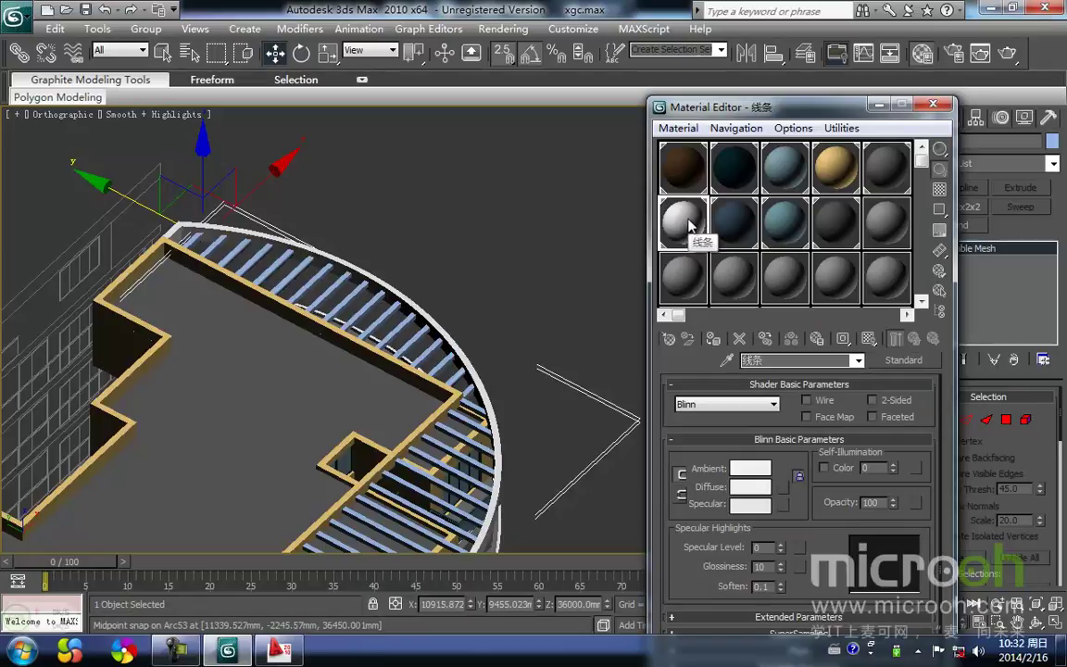
left_click(510, 275)
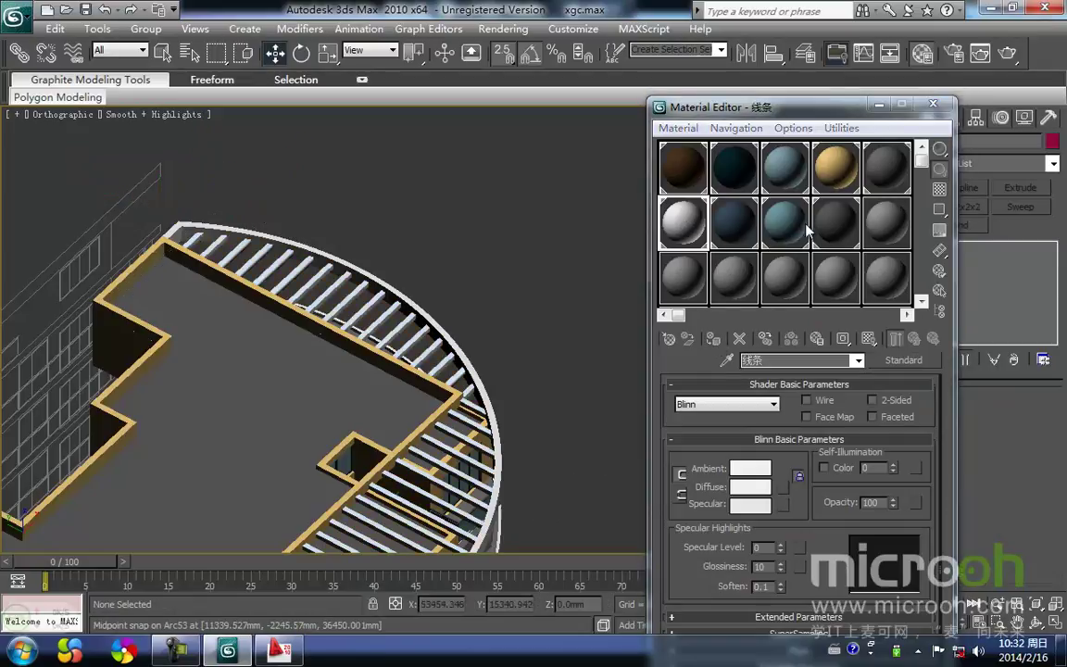
left_click(885, 106)
- Examine the slats, curved ring and roof walls from several angles and in the top view
middle_click_drag(596, 323, 629, 260)
scroll(596, 378, "down", 4)
middle_click_drag(596, 379, 562, 345, "alt")
middle_click_drag(562, 345, 856, 433)
scroll(585, 405, "up", 4)
middle_click_drag(592, 398, 700, 360)
scroll(701, 399, "down", 2)
middle_click_drag(701, 408, 600, 418, "alt")
middle_click_drag(437, 278, 721, 425)
scroll(400, 274, "up", 4)
middle_click_drag(389, 273, 536, 427)
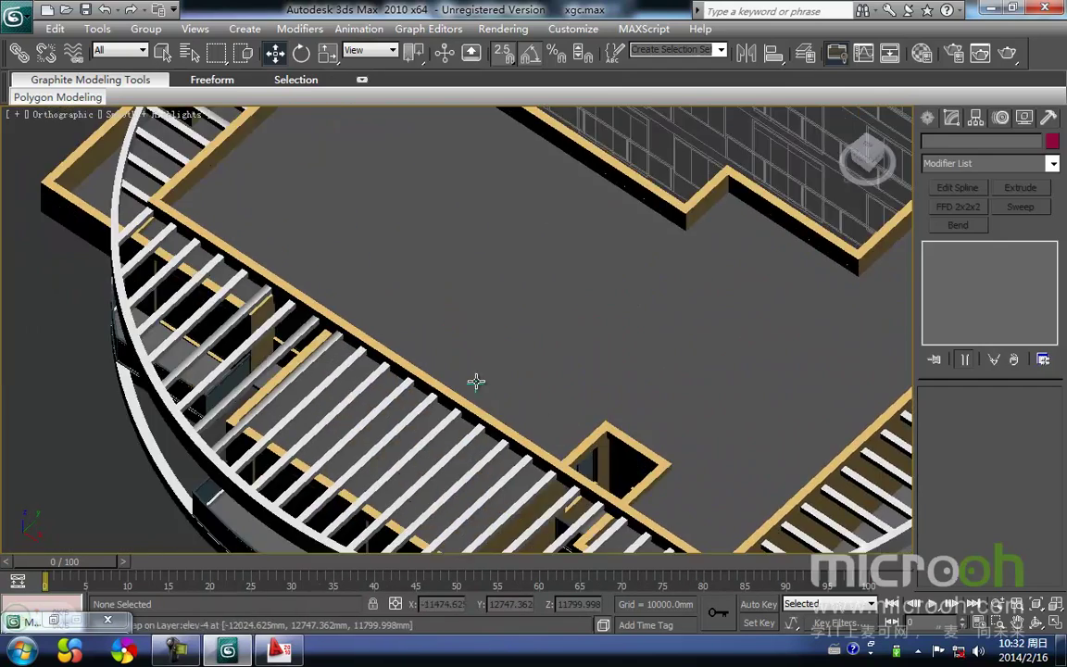
middle_click_drag(477, 381, 525, 358)
key("t")
key("z")
middle_click_drag(658, 312, 453, 325)
scroll(456, 332, "up", 4)
middle_click_drag(445, 210, 479, 267)
scroll(462, 314, "down", 4)
middle_click_drag(438, 406, 514, 317)
scroll(544, 456, "up", 2)
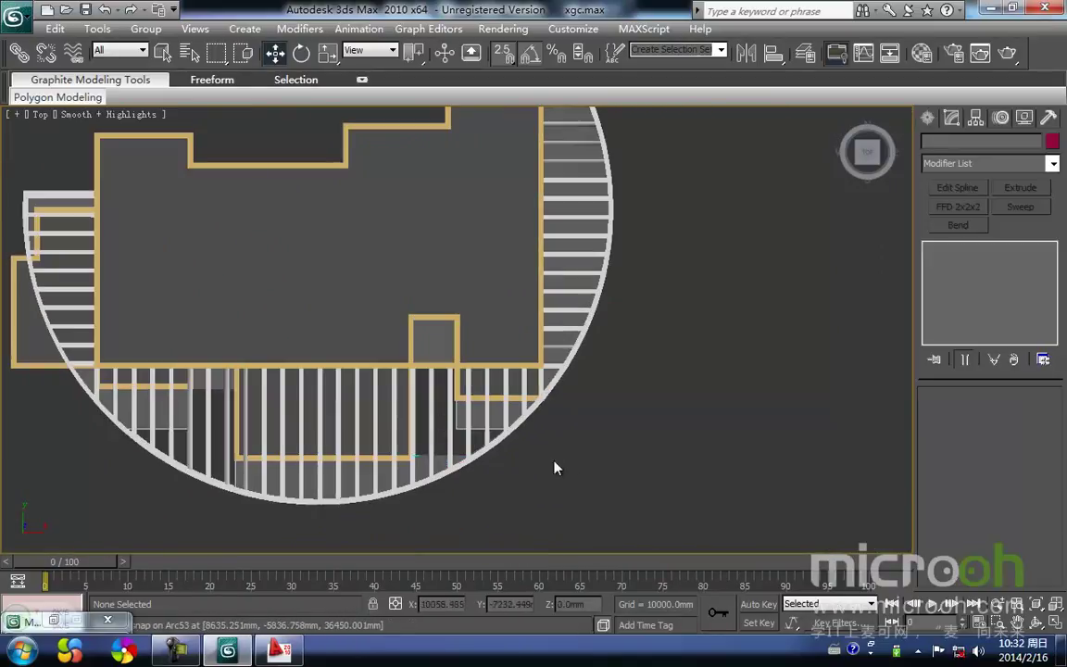
- Select the trimmed slat mesh and examine the shading of its slats all along the curved ring
middle_click_drag(564, 469, 588, 413)
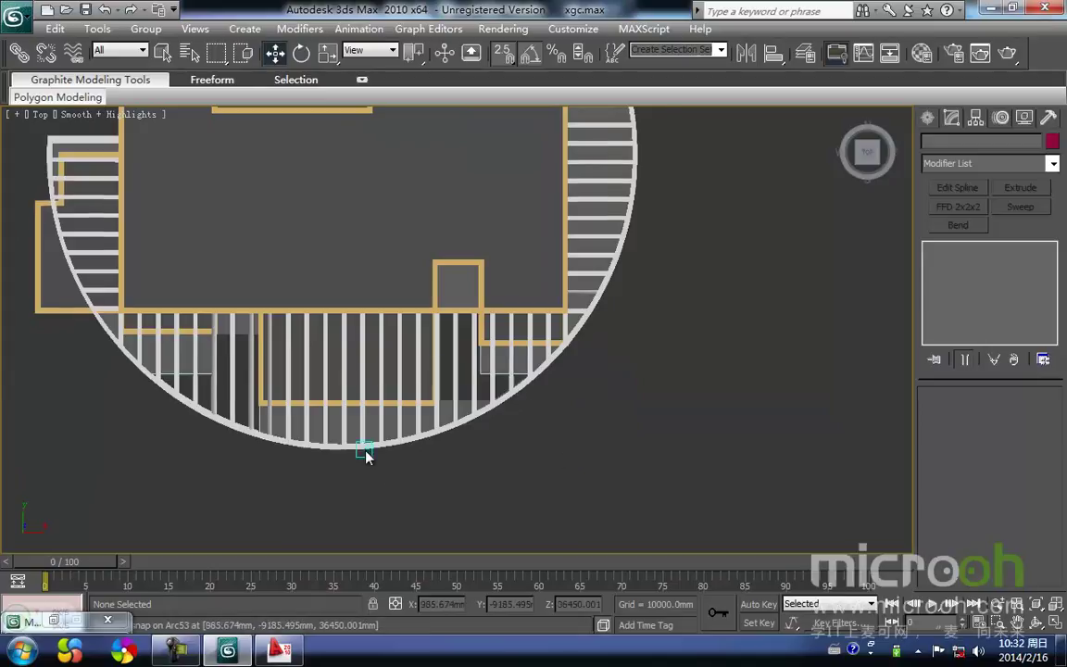
middle_click_drag(142, 413, 296, 375)
left_click(383, 362)
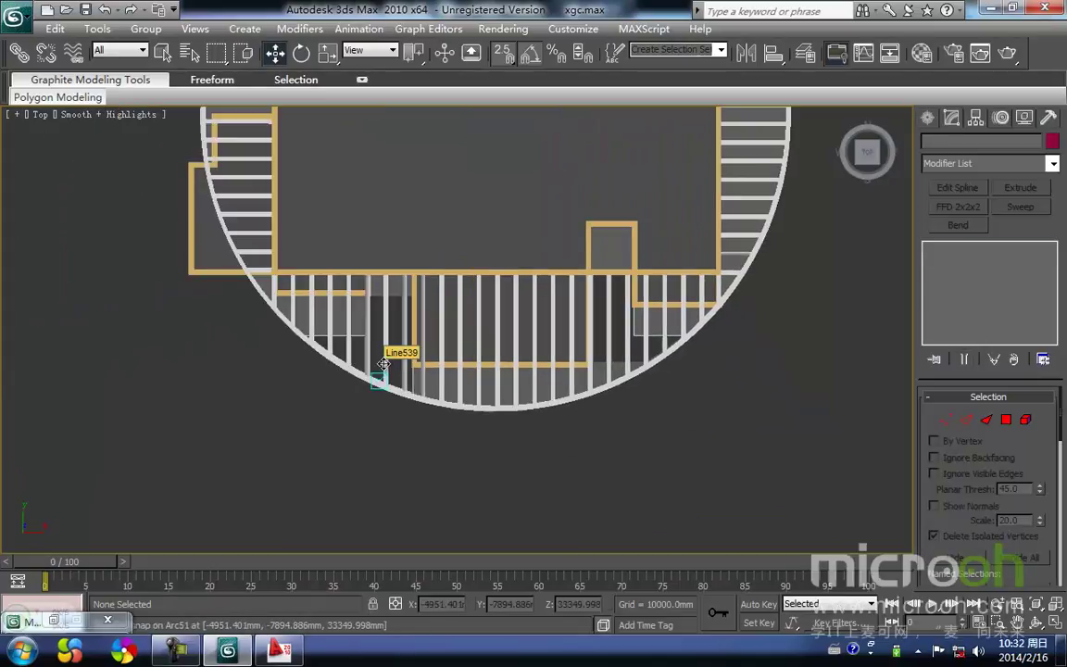
scroll(376, 353, "up", 3)
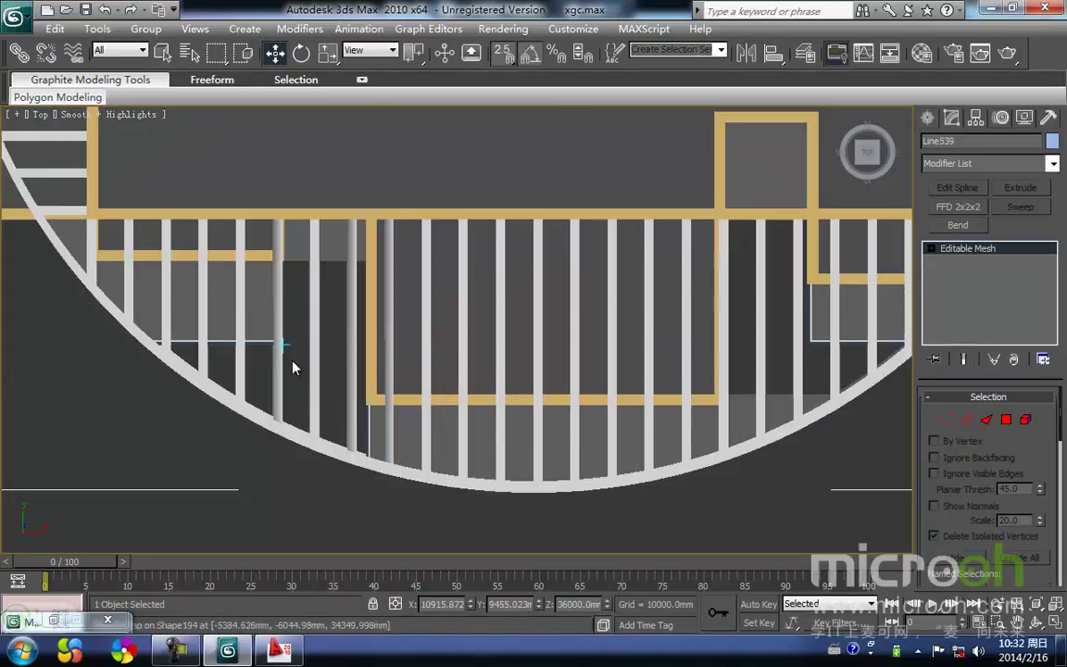
middle_click_drag(290, 360, 274, 393)
scroll(500, 372, "down", 6)
middle_click_drag(500, 371, 576, 282)
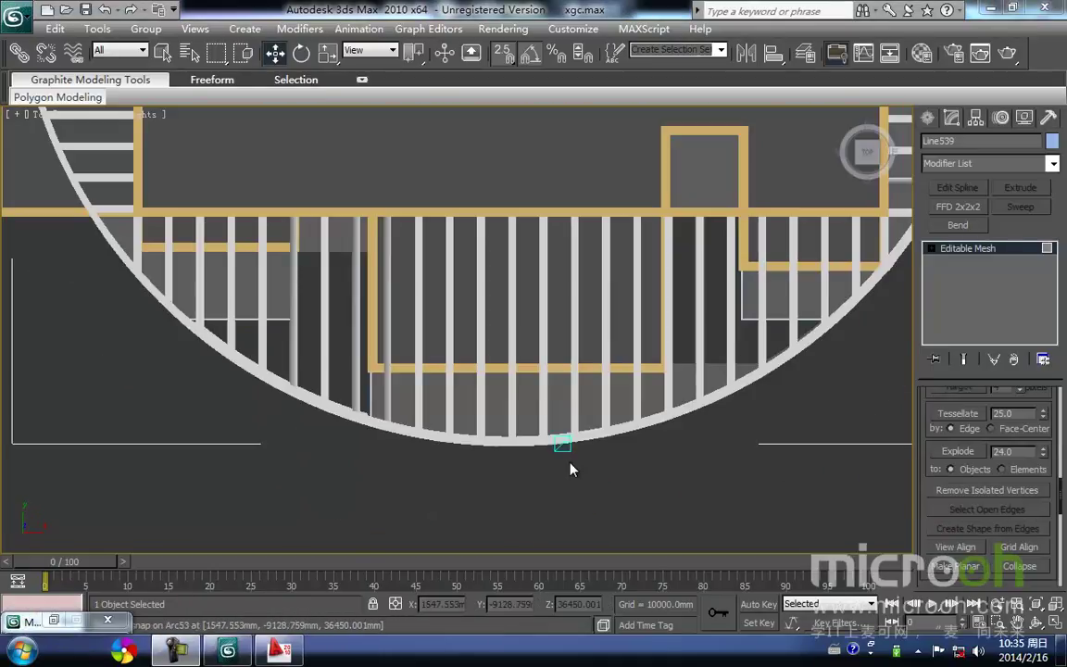
scroll(571, 464, "up", 3)
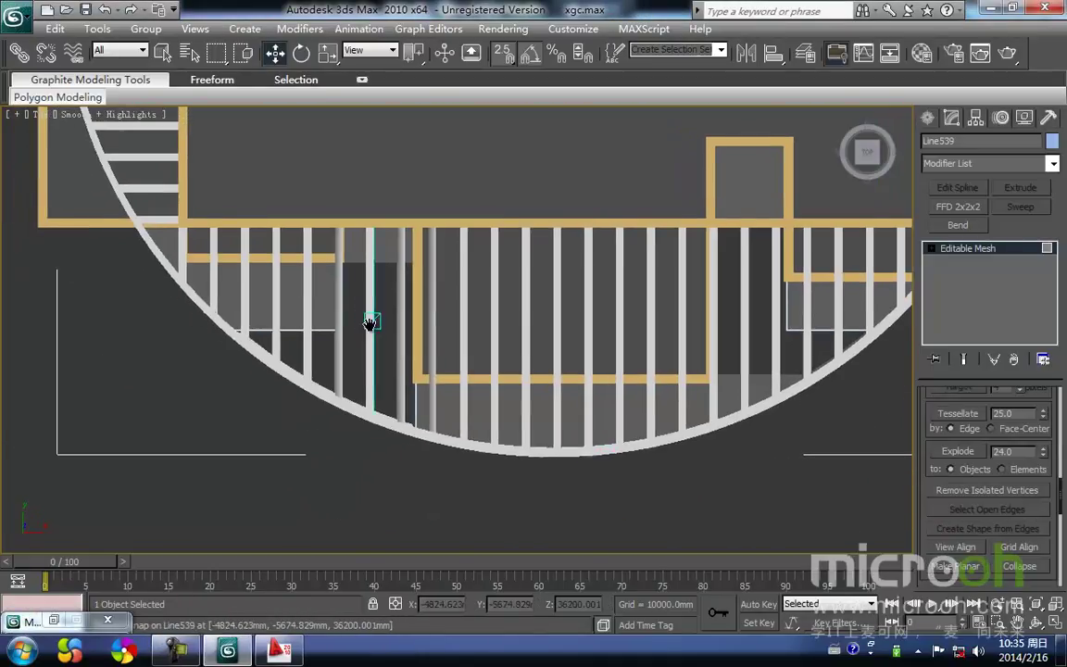
scroll(410, 347, "up", 2)
scroll(441, 309, "up", 4)
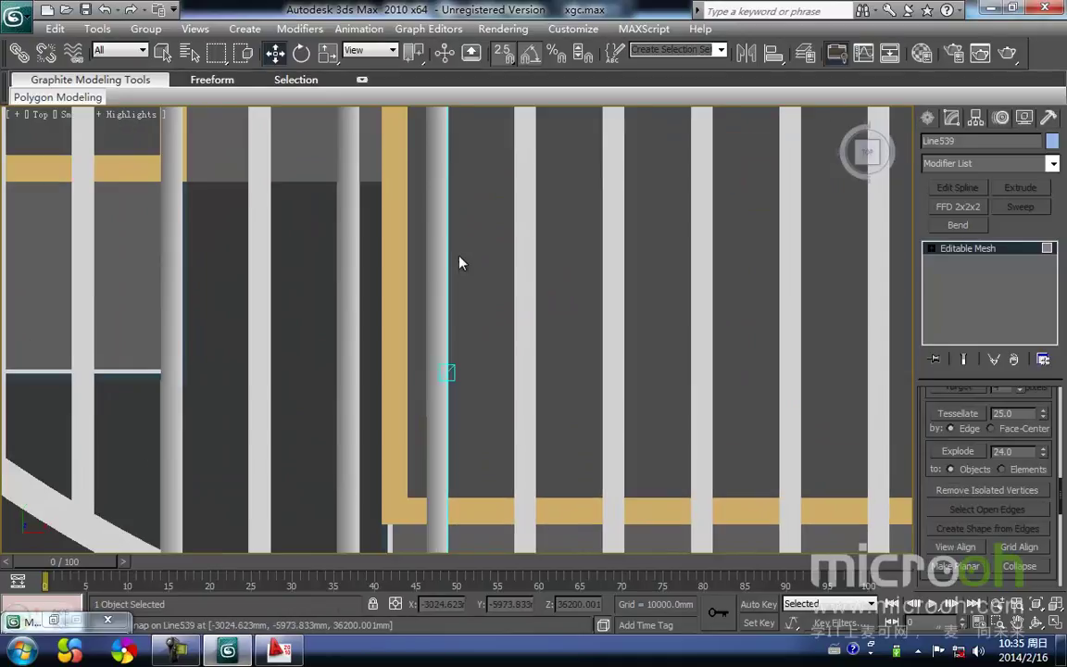
scroll(426, 272, "down", 3)
scroll(385, 375, "down", 3)
middle_click_drag(638, 258, 499, 372)
middle_click_drag(635, 215, 637, 315)
scroll(637, 315, "up", 2)
middle_click_drag(641, 247, 580, 371)
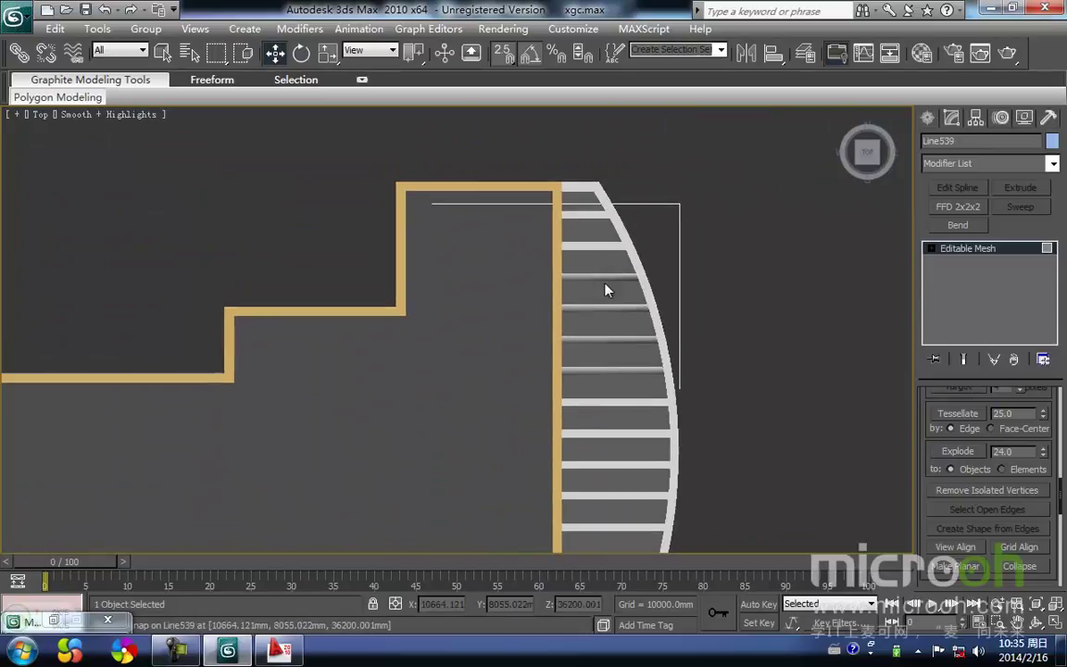
- Isolate the slat mesh and select all of its polygons
key("alt+q")
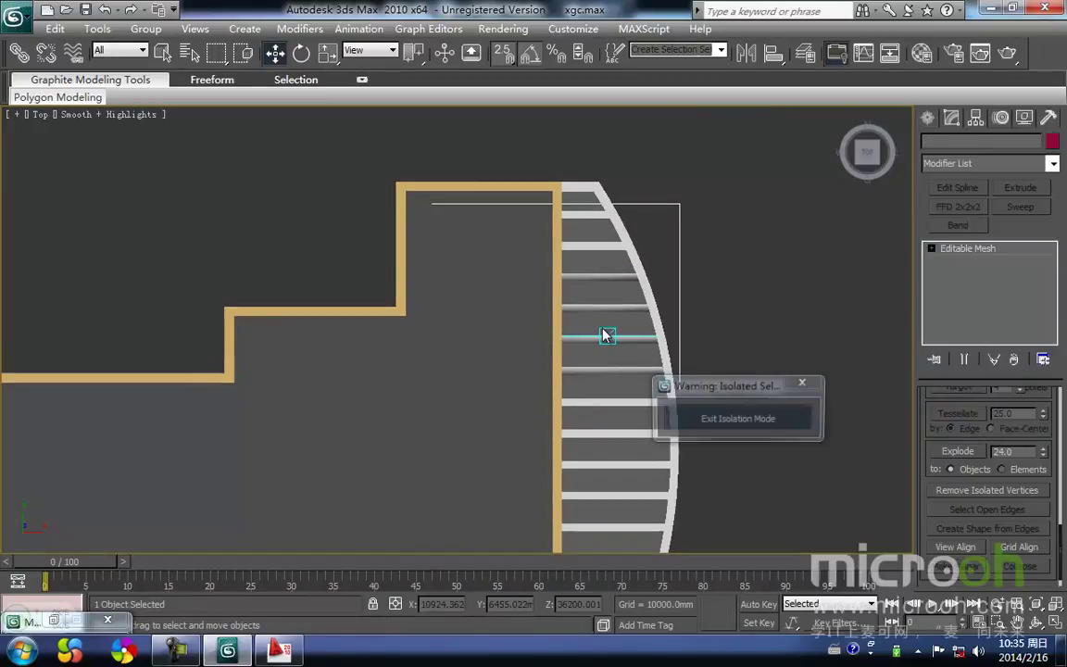
middle_click_drag(673, 282, 591, 316)
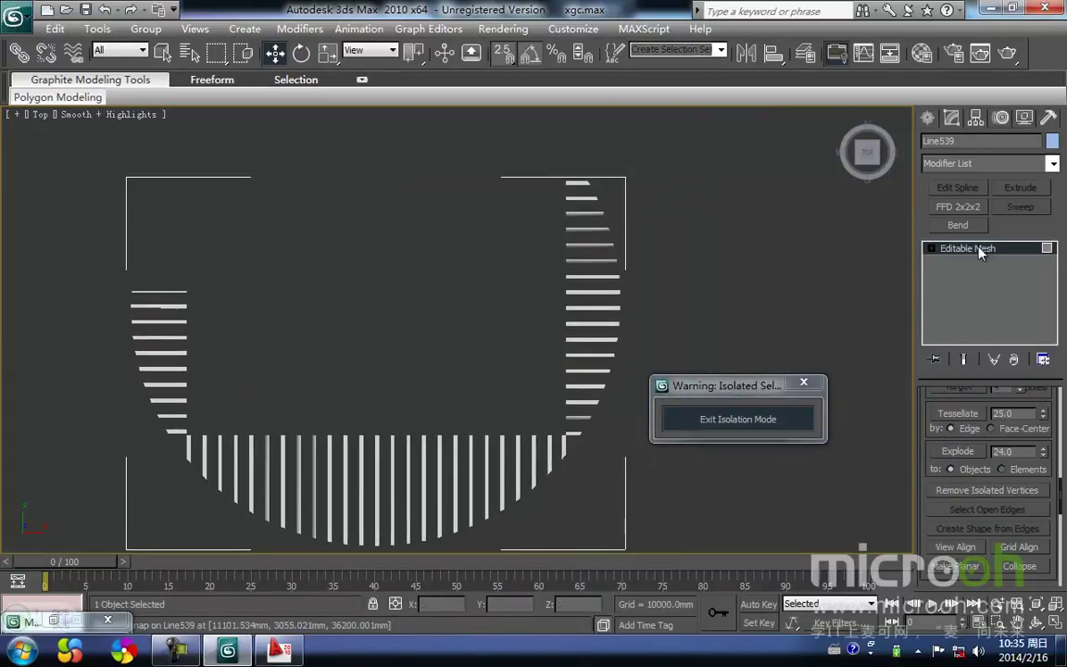
left_click(933, 253)
left_click(969, 303)
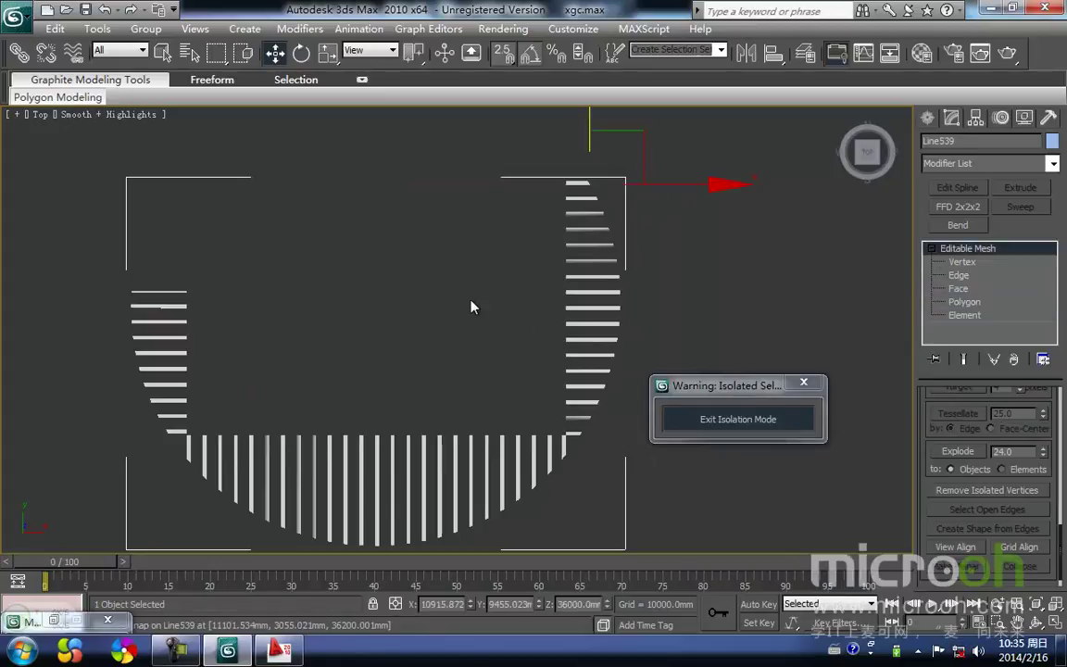
scroll(455, 292, "down", 3)
left_click_drag(571, 489, 148, 185)
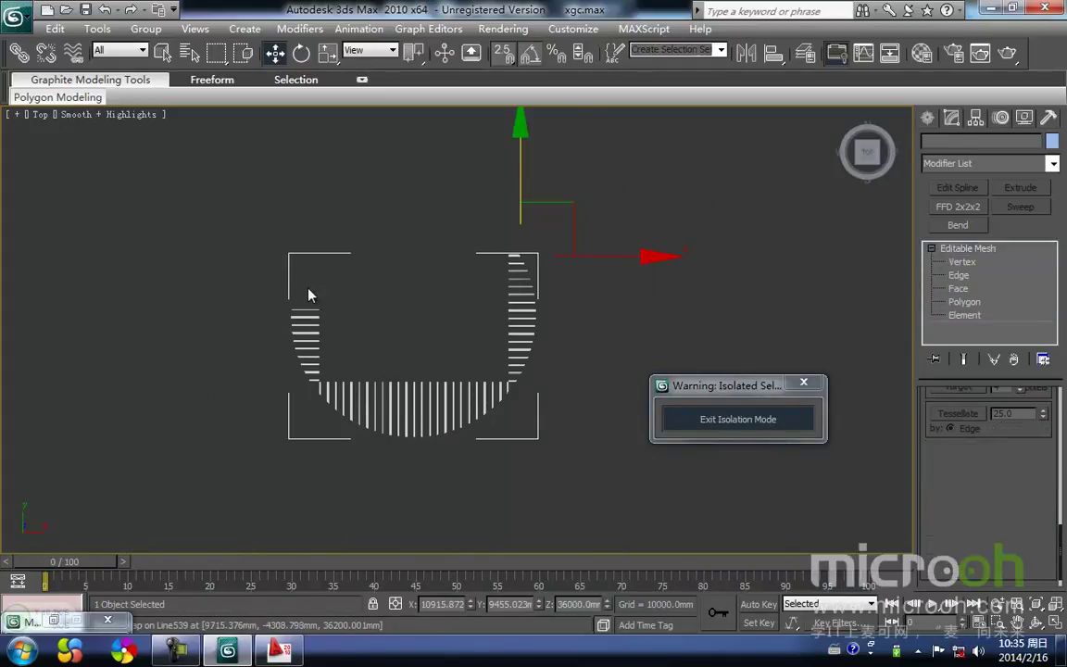
middle_click_drag(412, 348, 413, 340)
left_click(963, 302)
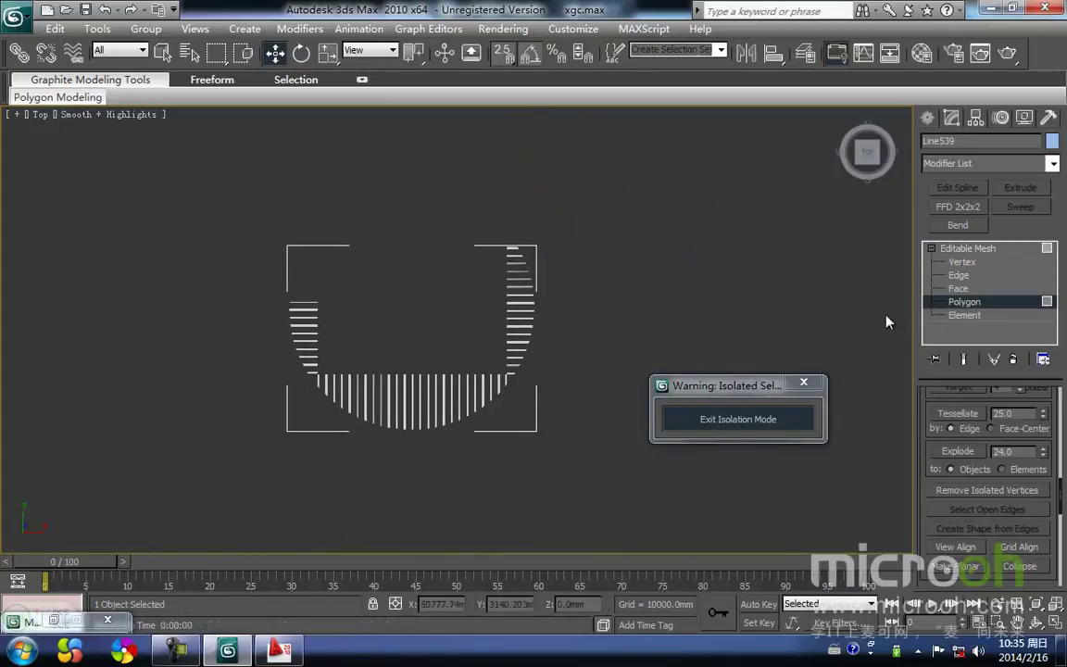
left_click_drag(516, 451, 187, 214)
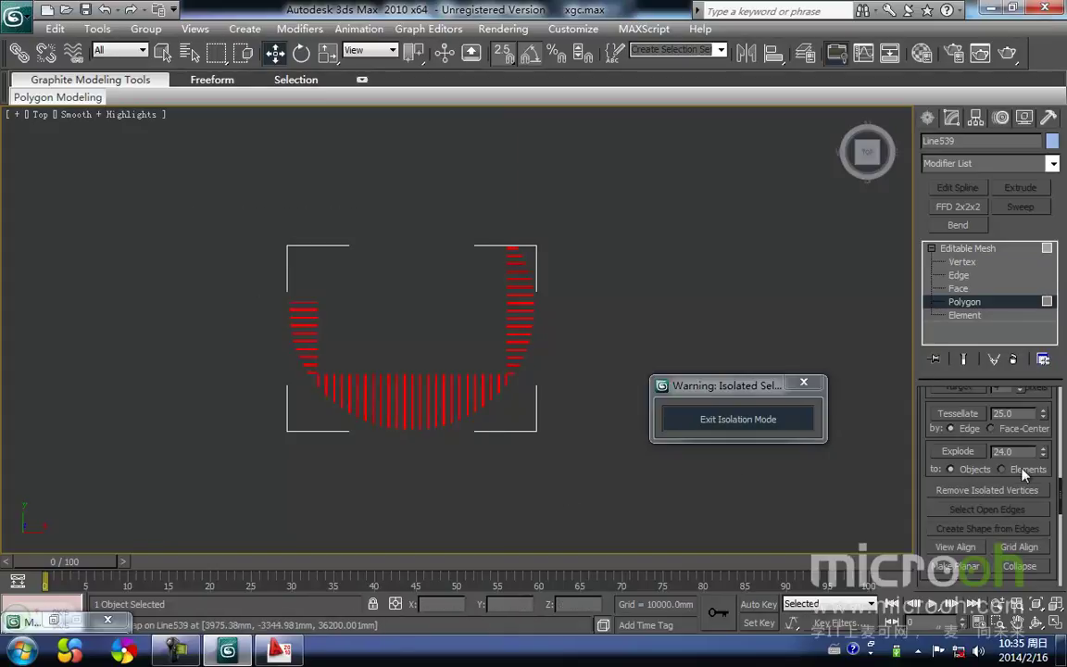
- Clear all smoothing groups from the selected slat polygons and deselect them
left_click_drag(1062, 503, 1062, 570)
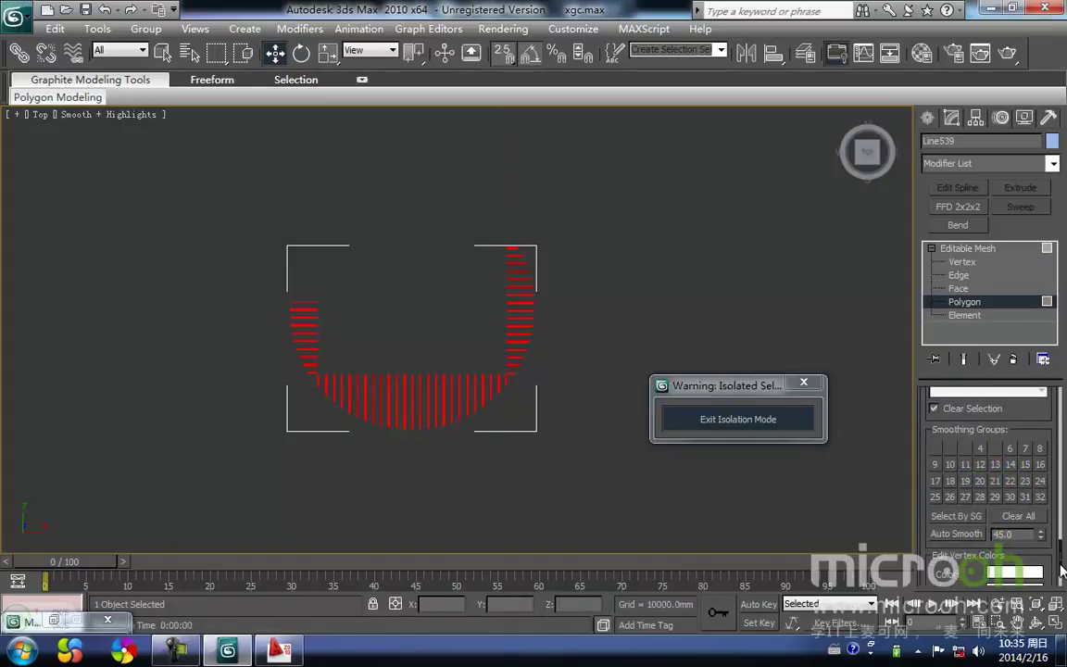
left_click(1017, 519)
left_click(539, 454)
- Examine the shading of the isolated slats up close along the curved and straight ends
scroll(371, 429, "up", 2)
scroll(475, 402, "up", 2)
middle_click_drag(352, 415, 143, 535)
middle_click_drag(505, 302, 471, 354)
scroll(471, 354, "up", 3)
middle_click_drag(472, 292, 454, 330)
scroll(455, 370, "up", 2)
scroll(454, 370, "down", 6)
scroll(453, 330, "down", 3)
scroll(404, 305, "up", 6)
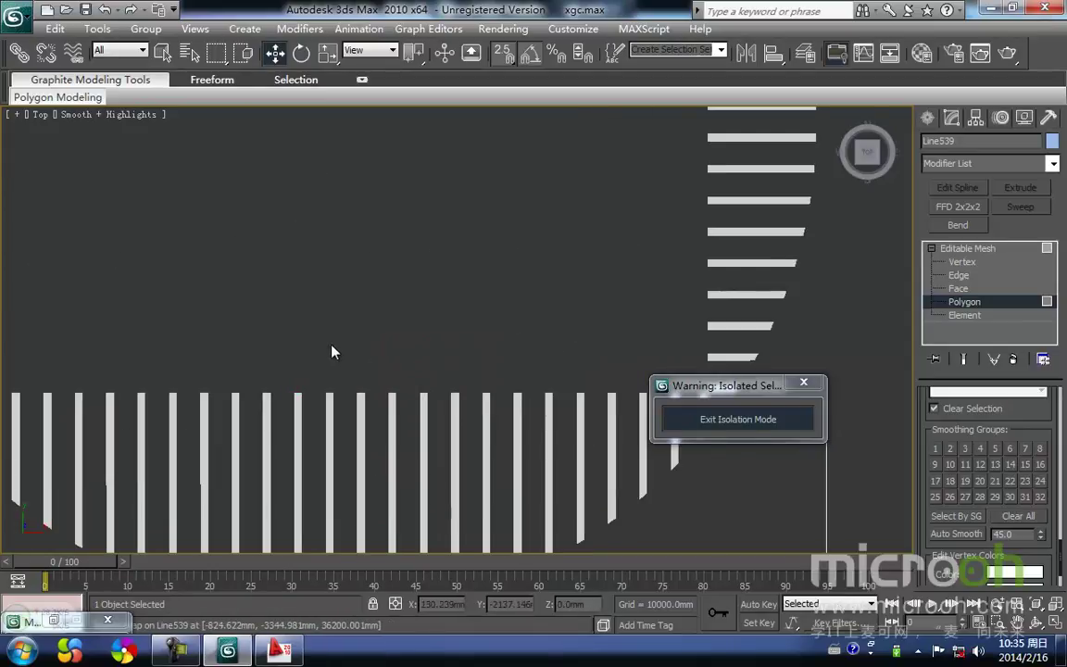
scroll(445, 351, "down", 2)
- Exit isolation mode and check the slats on the roof in a shaded orthographic view
left_click(748, 427)
scroll(546, 394, "down", 3)
middle_click_drag(541, 393, 565, 398, "alt")
scroll(551, 398, "up", 5)
middle_click_drag(511, 350, 688, 392)
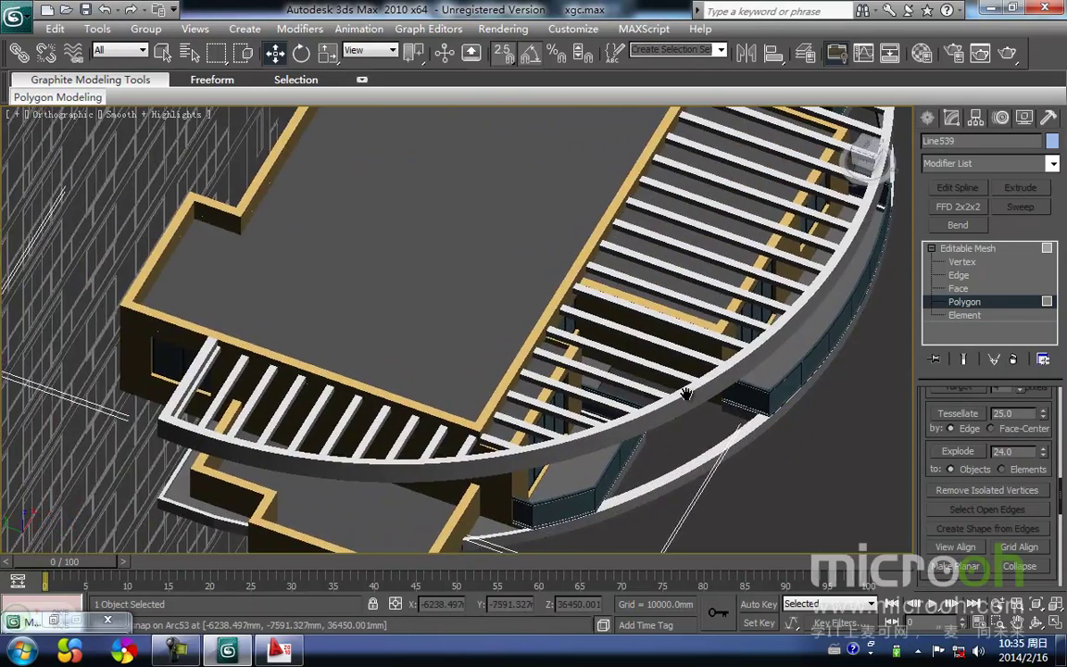
scroll(607, 422, "down", 2)
middle_click_drag(602, 423, 403, 409, "alt")
scroll(538, 450, "down", 2)
scroll(404, 409, "down", 2)
- Examine the rooftop louvred structure above the curved ring in the front elevation drawing
key("f")
key("z")
scroll(417, 388, "up", 4)
mouse_move(446, 333)
middle_mouse_down()
mouse_move(429, 400)
mouse_move(443, 335)
mouse_move(505, 316)
mouse_move(501, 277)
mouse_move(488, 283)
middle_mouse_up()
scroll(410, 381, "down", 2)
scroll(443, 334, "down", 2)
key("t")
key("z")
scroll(502, 301, "down", 2)
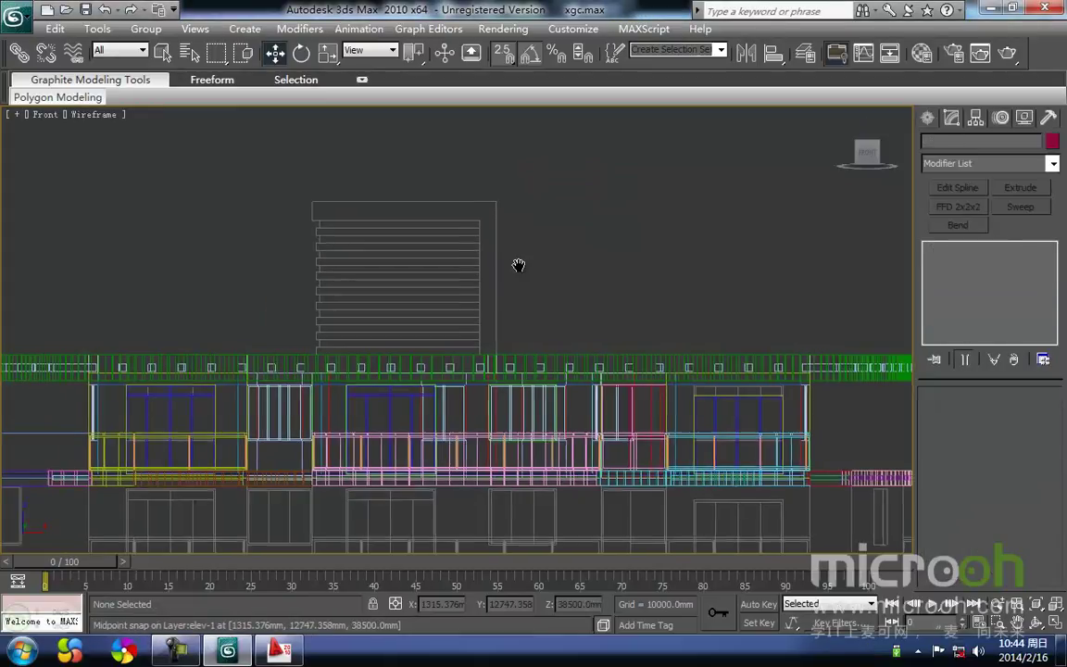
scroll(340, 252, "down", 1)
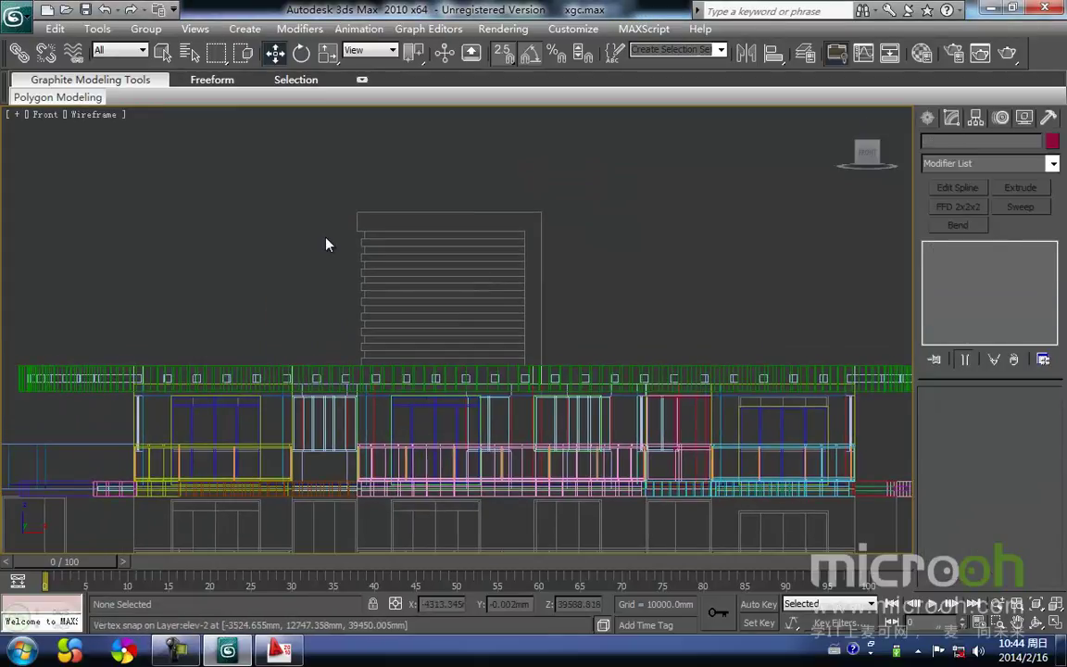
middle_click_drag(532, 311, 477, 331)
scroll(375, 295, "up", 2)
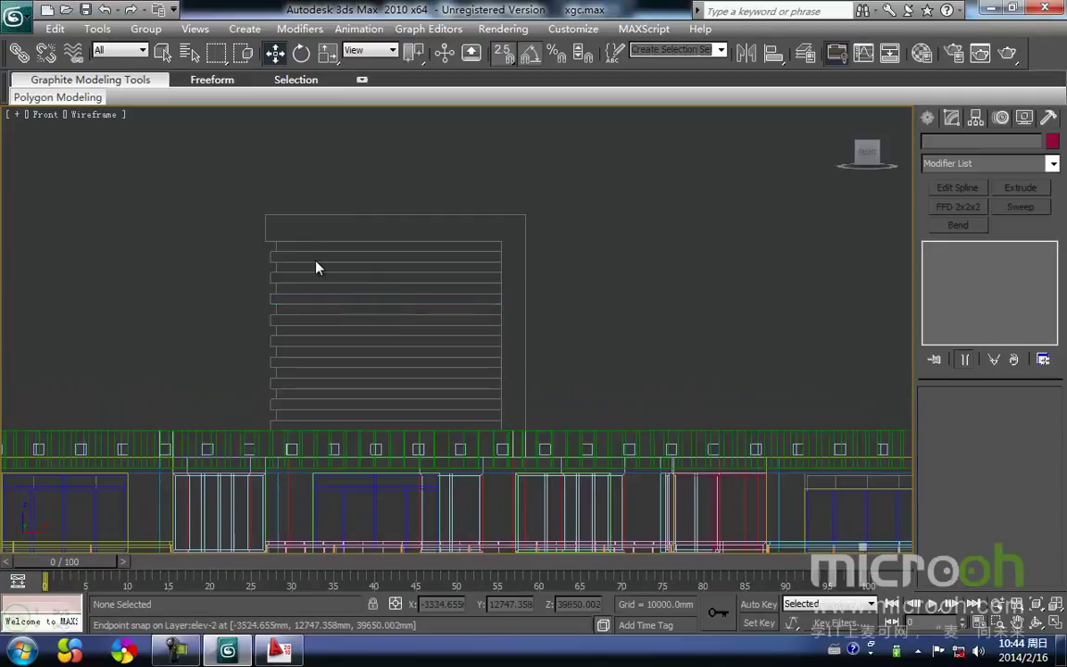
middle_click_drag(367, 371, 399, 365)
- Trace the outer outline of the square rooftop structure on the plan with a rectangle about 4800 by 4740 mm
key("t")
scroll(398, 357, "down", 5)
scroll(398, 363, "up", 2)
scroll(393, 317, "up", 4)
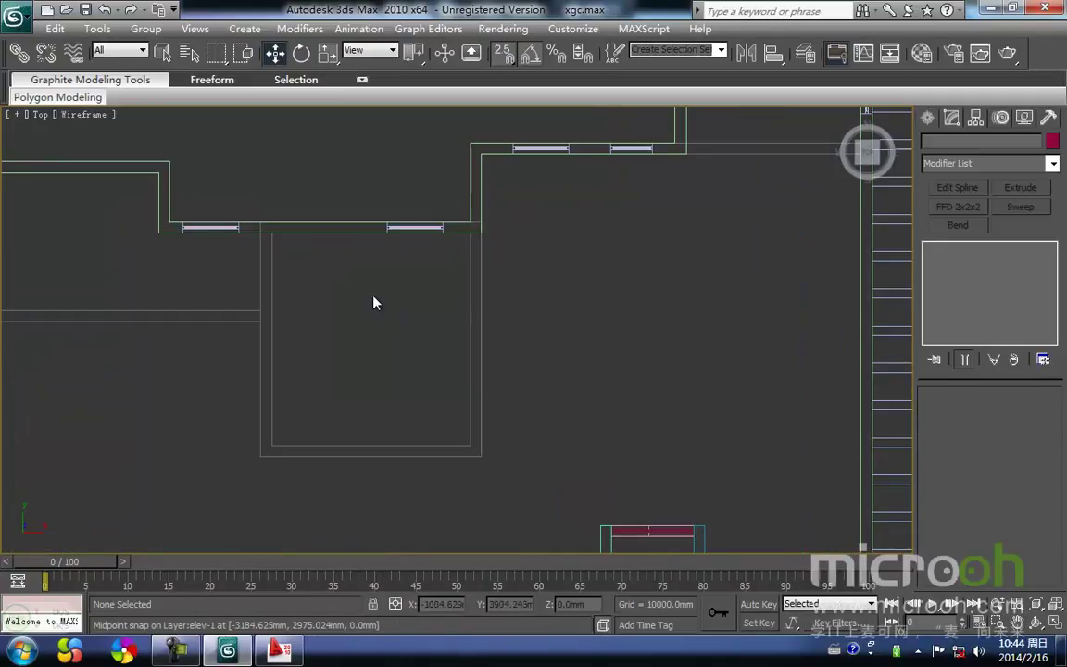
middle_click_drag(300, 273, 372, 296)
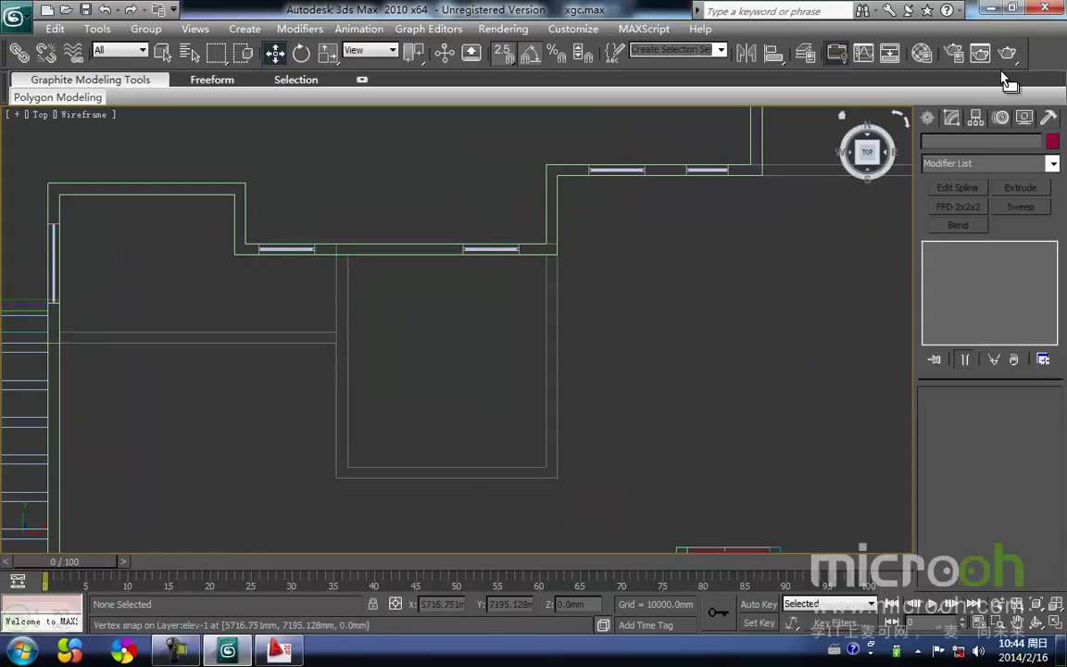
left_click(926, 119)
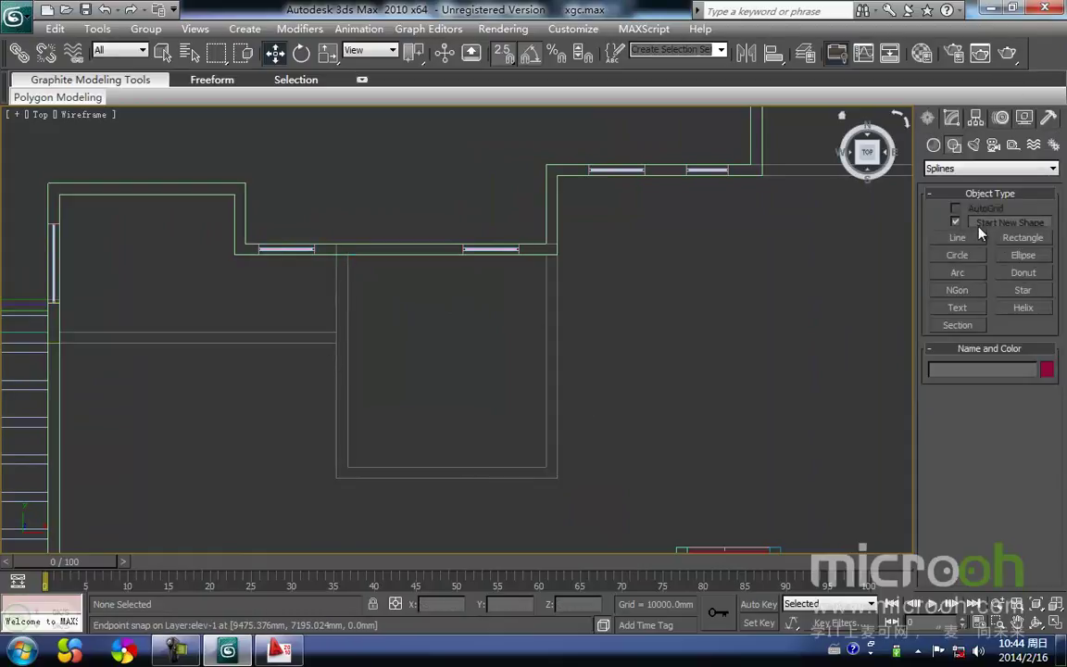
left_click(1039, 240)
left_click_drag(336, 478, 553, 255)
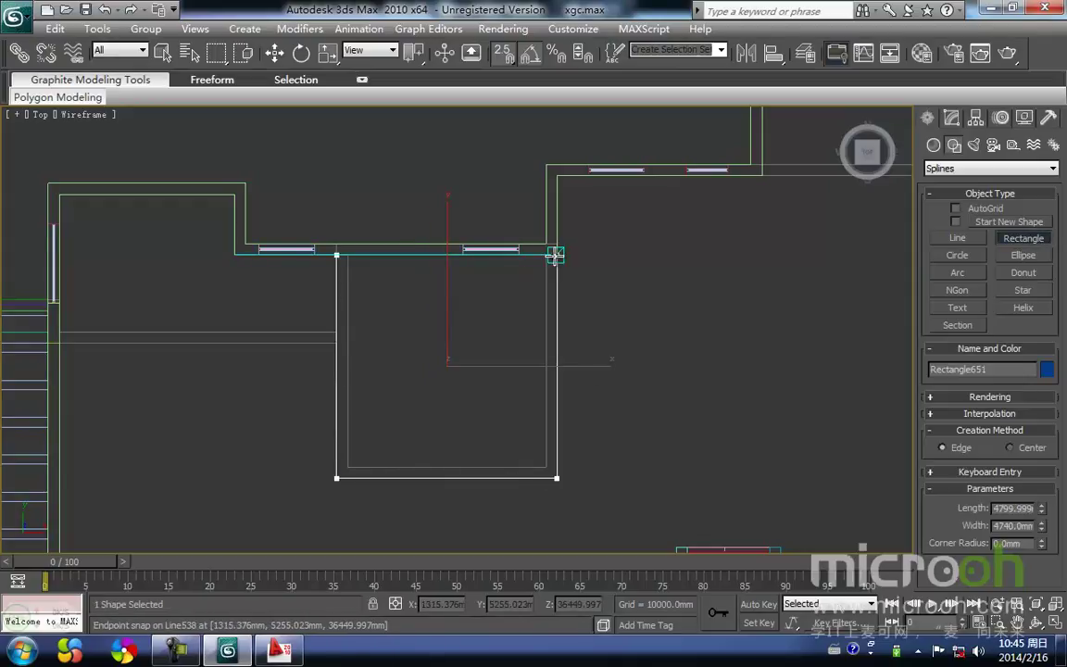
right_click(555, 256)
- Lock the selection on the new rectangle and move it vertically in the front view to Z 35950 mm at roof level
left_click(600, 484)
left_click(558, 453)
middle_click_drag(501, 393, 472, 424)
scroll(472, 424, "down", 1)
key("f")
scroll(464, 363, "down", 9)
middle_click_drag(464, 274, 450, 482)
left_click_drag(460, 414, 441, 47)
key("space")
middle_click_drag(466, 131, 468, 264)
scroll(468, 264, "up", 4)
middle_click_drag(417, 203, 505, 414)
scroll(509, 416, "up", 2)
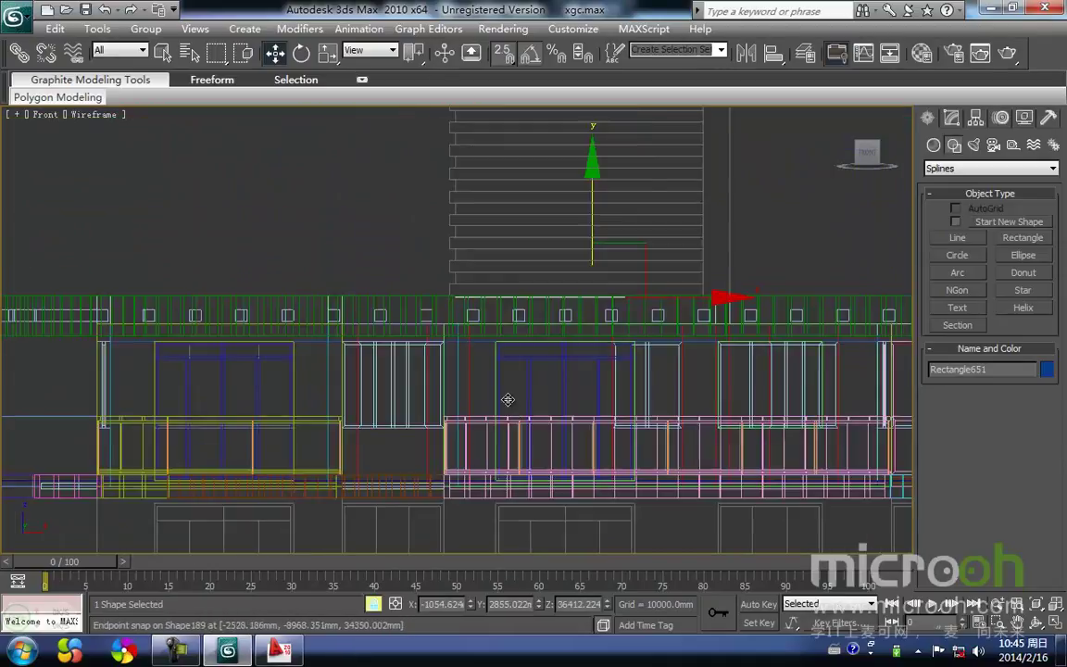
scroll(468, 343, "up", 2)
middle_click_drag(491, 330, 524, 343)
left_click_drag(472, 273, 475, 343)
- Unlock the selection, add an Edit Spline modifier to the rectangle and outline its spline by 240 mm in the top view
key("t")
middle_click_drag(475, 343, 495, 306)
key("z")
key("space")
left_click(702, 498)
left_click(649, 498)
middle_click_drag(552, 357, 514, 356)
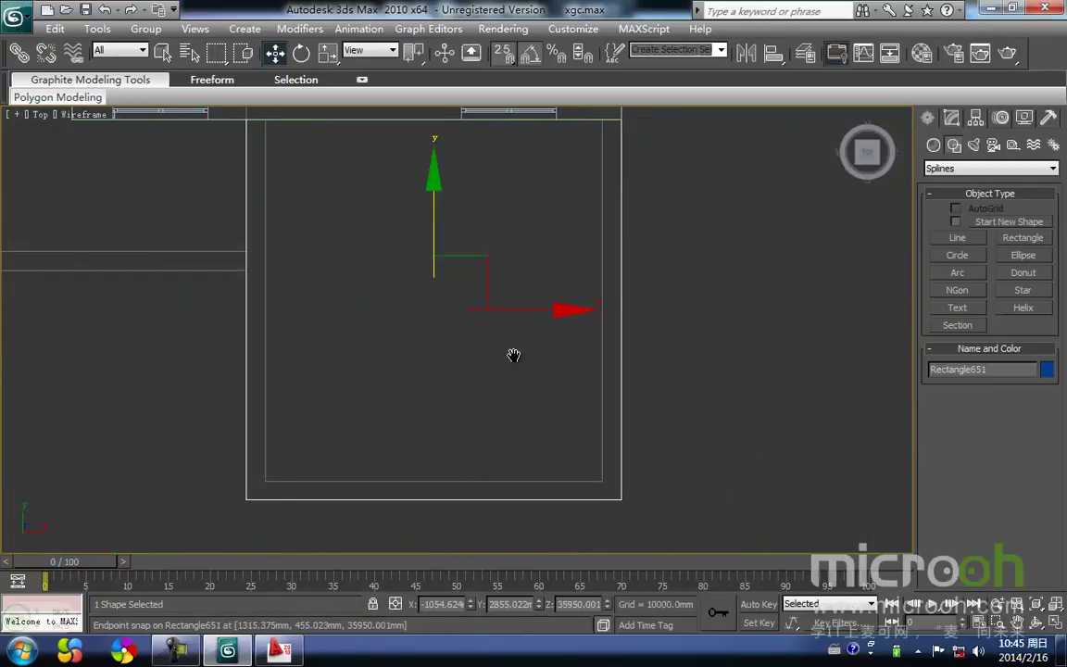
key("m")
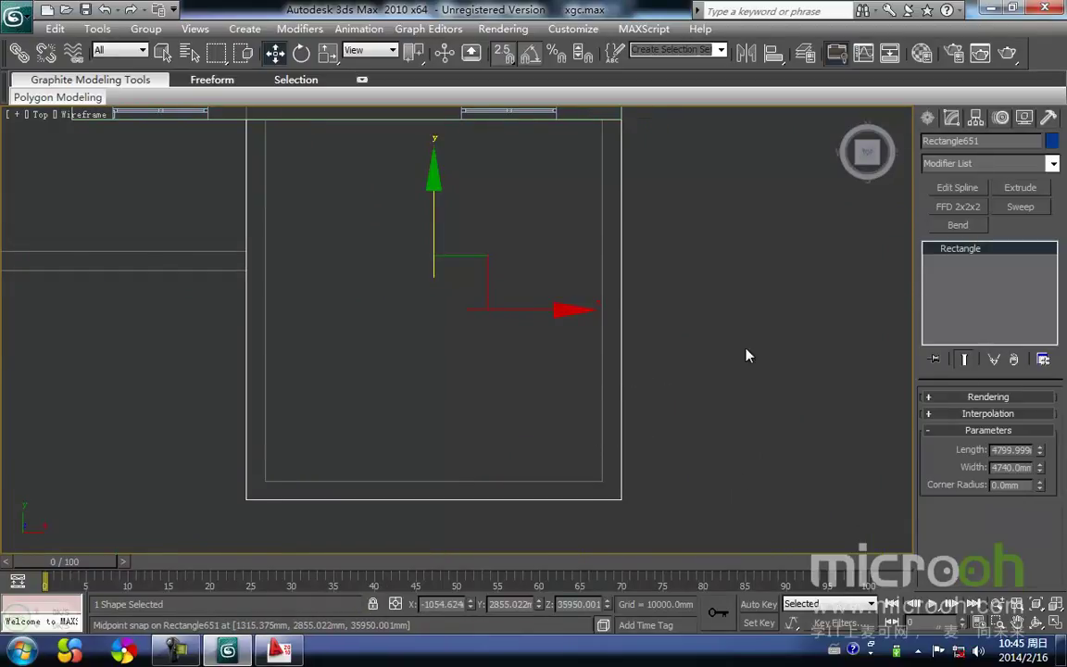
left_click(974, 190)
left_click(1012, 422)
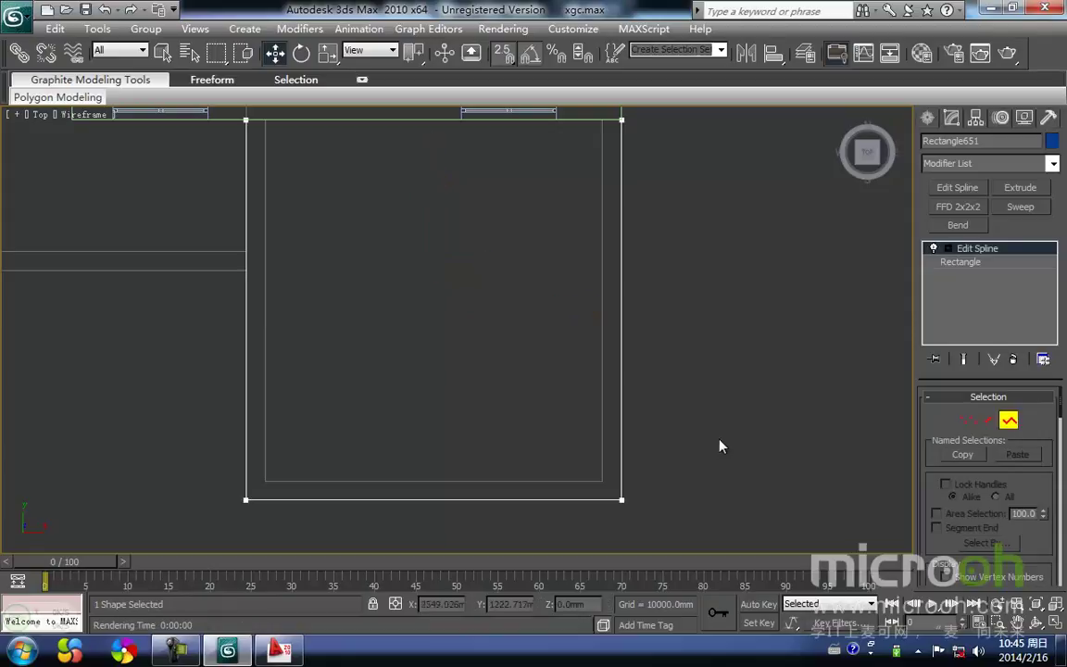
left_click(622, 429)
left_click_drag(1060, 422, 1061, 520)
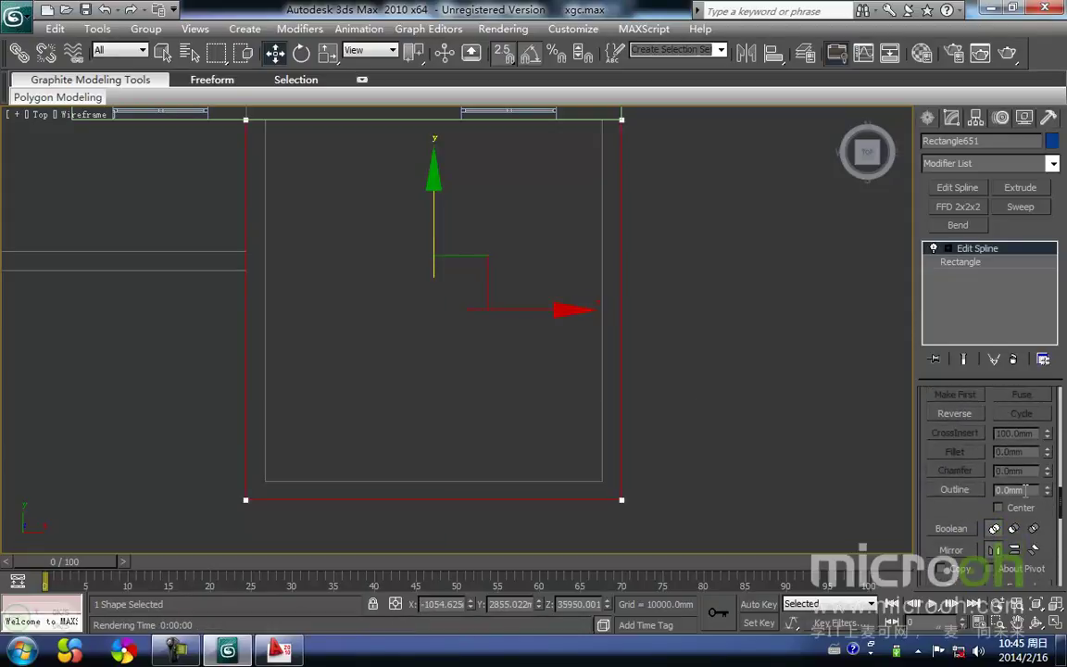
type("240")
key("Return")
- Select both splines, extrude the wall outline 200 mm and show it against the front elevation
left_click(663, 382)
key("ctrl+a")
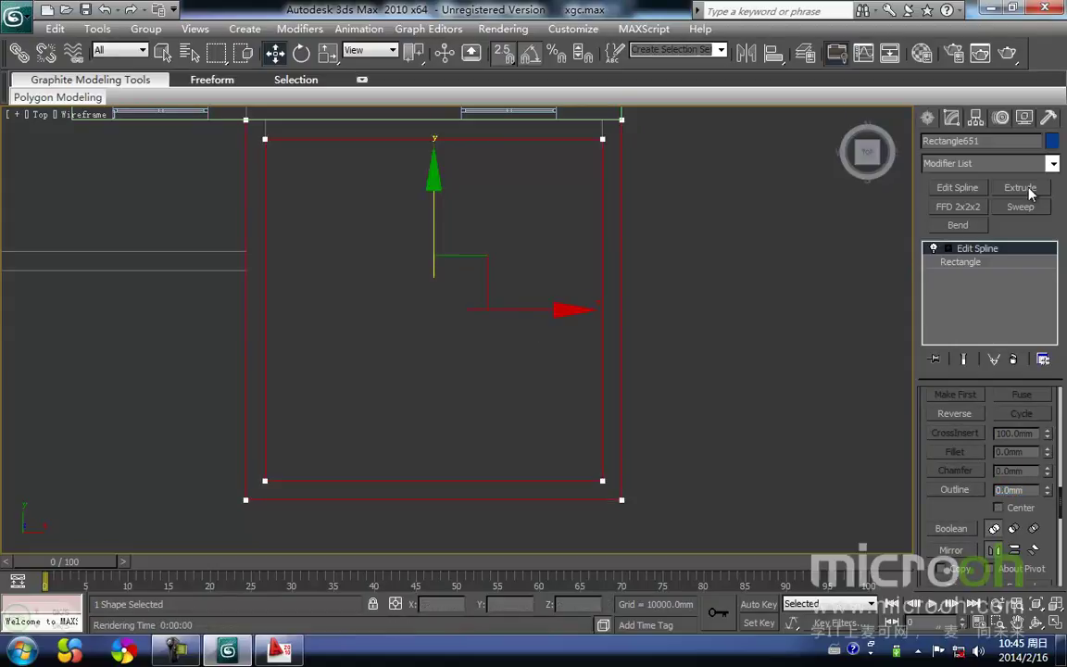
left_click(1019, 187)
key("f")
key("z")
middle_click_drag(475, 206, 495, 388)
scroll(503, 330, "down", 3)
scroll(490, 372, "down", 2)
- Measure the wall height from the outline's base to the underside of the elevation's top beam with a temporary circle, and delete the circle
right_click(399, 320, "ctrl")
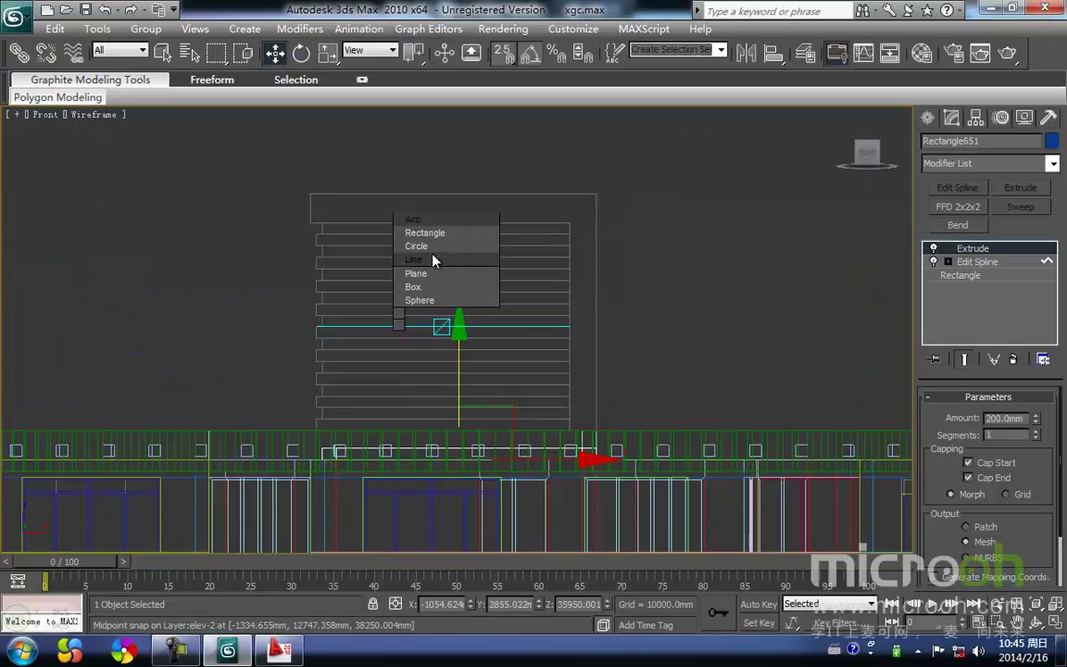
left_click(431, 247)
middle_click_drag(414, 386, 523, 371)
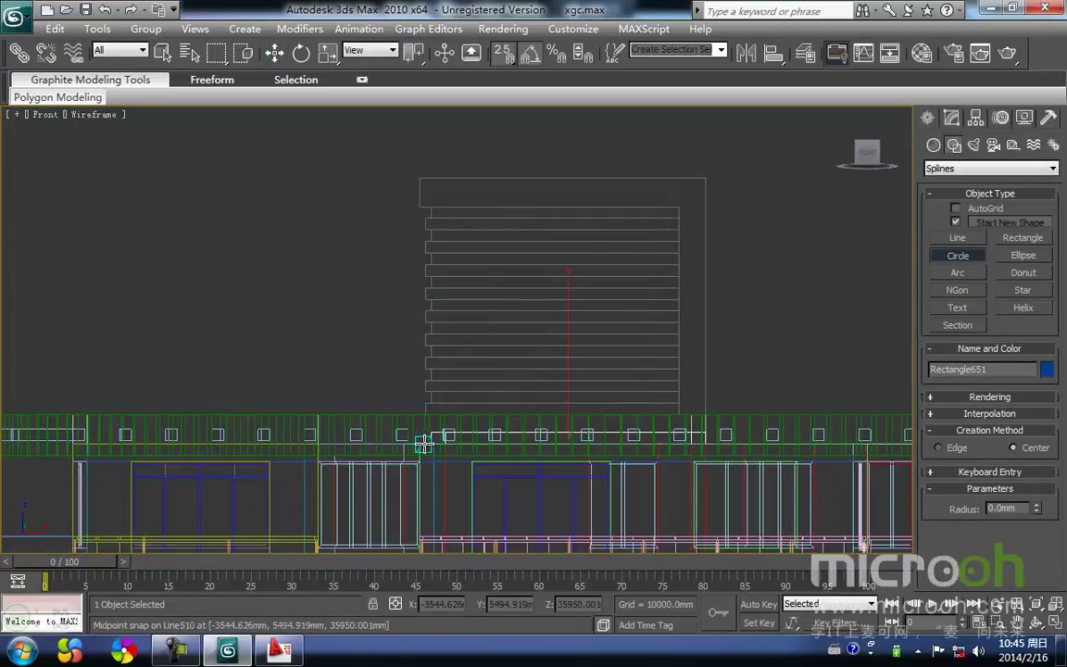
left_click_drag(430, 442, 431, 204)
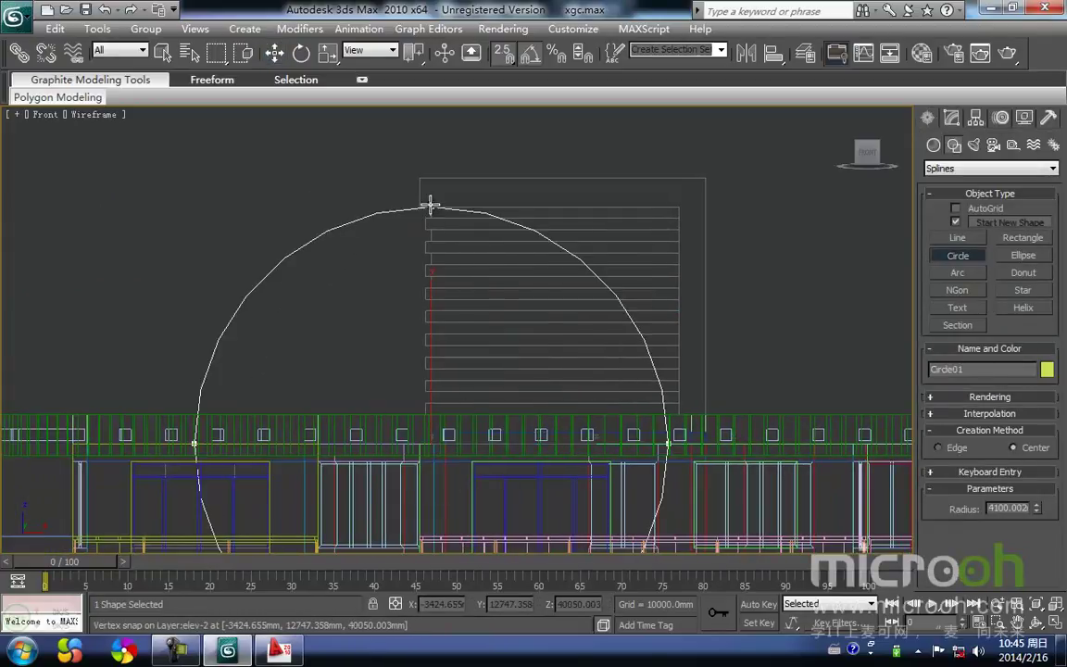
key("Delete")
right_click(567, 185)
- Select the extruded wall outline of the rooftop structure in the front view and add an Edit Mesh modifier to it
scroll(464, 462, "up", 4)
middle_click_drag(464, 462, 548, 295)
scroll(550, 297, "up", 2)
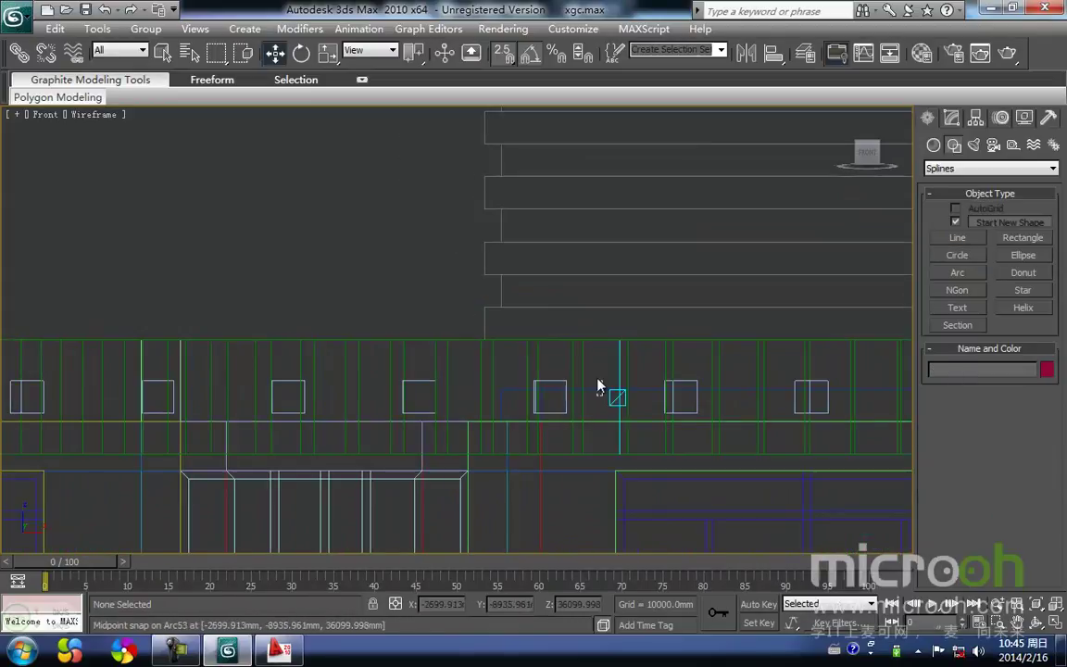
left_click(604, 400)
left_click(951, 118)
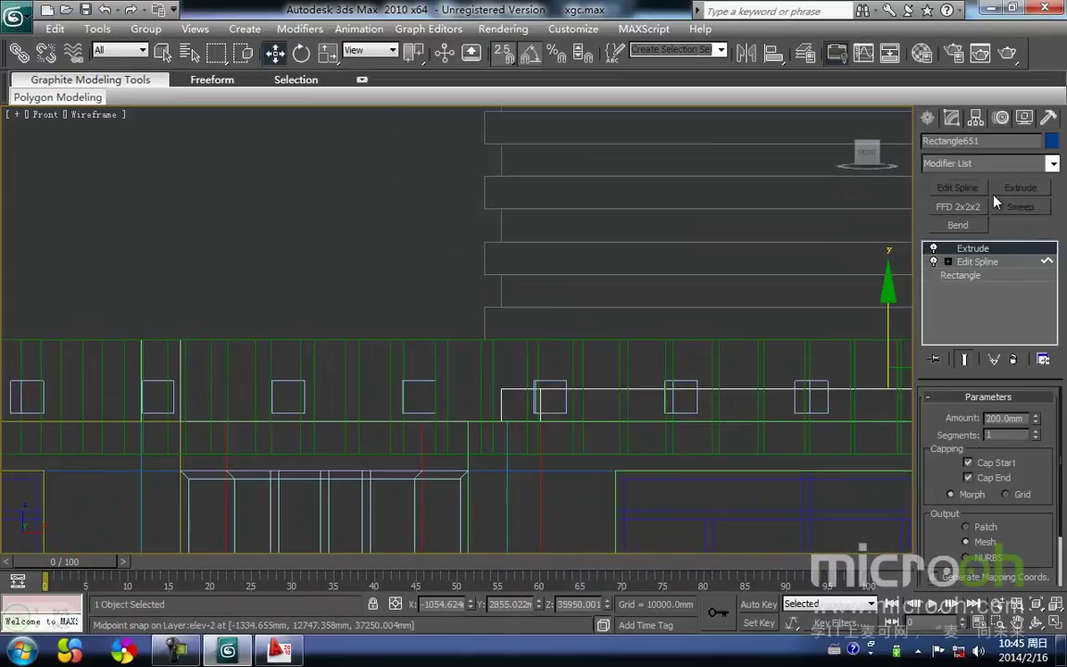
middle_click_drag(594, 350, 469, 393)
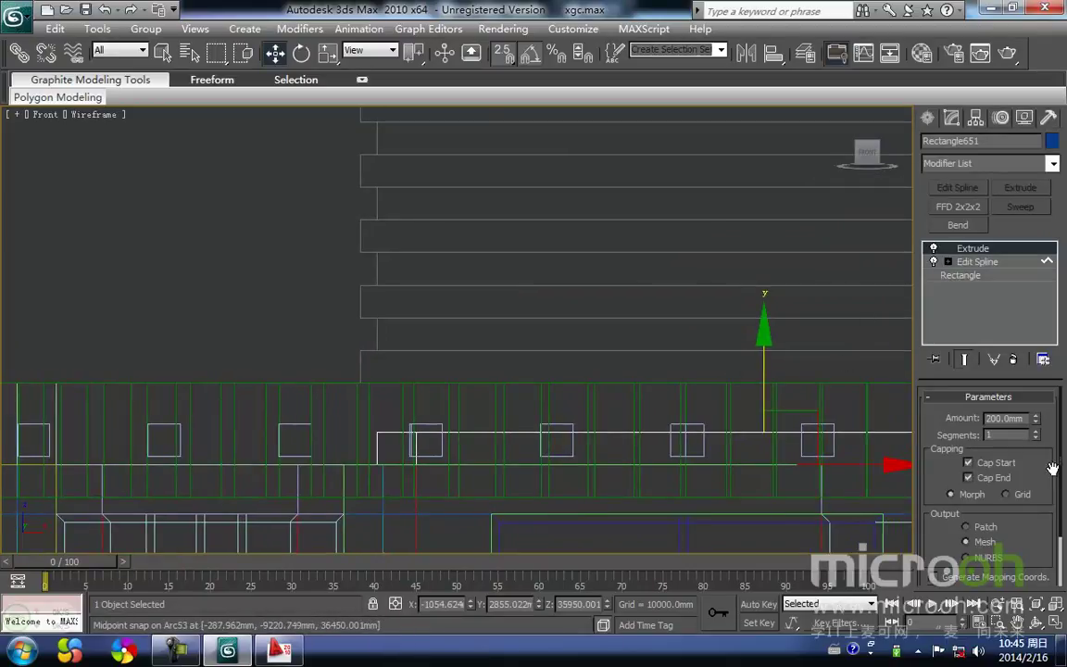
left_click(1053, 166)
key("e")
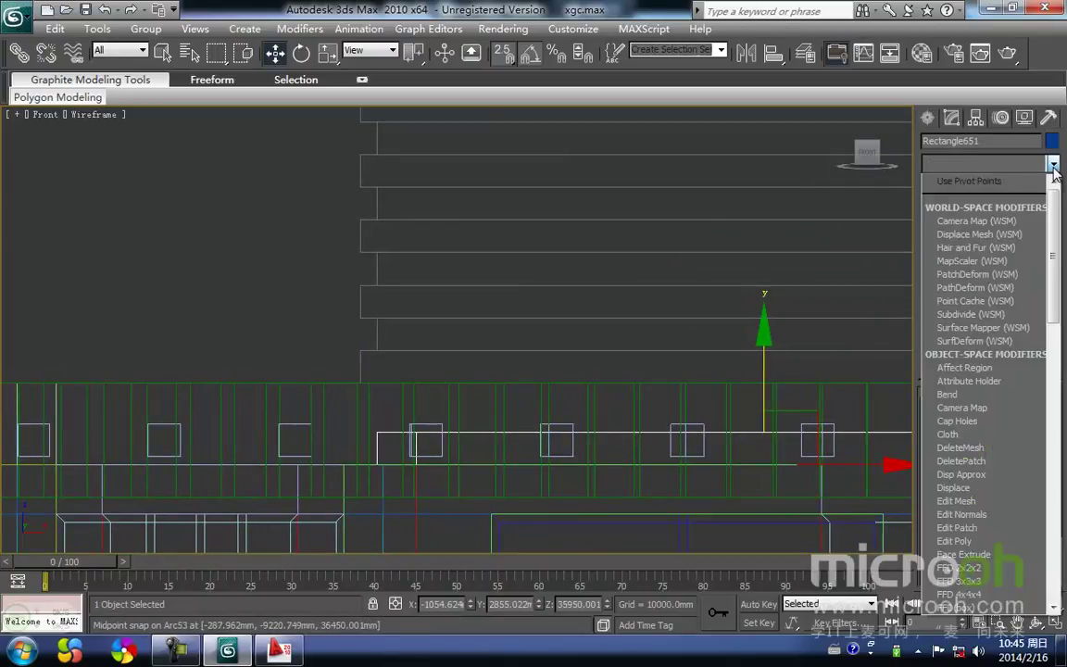
left_click(1008, 183)
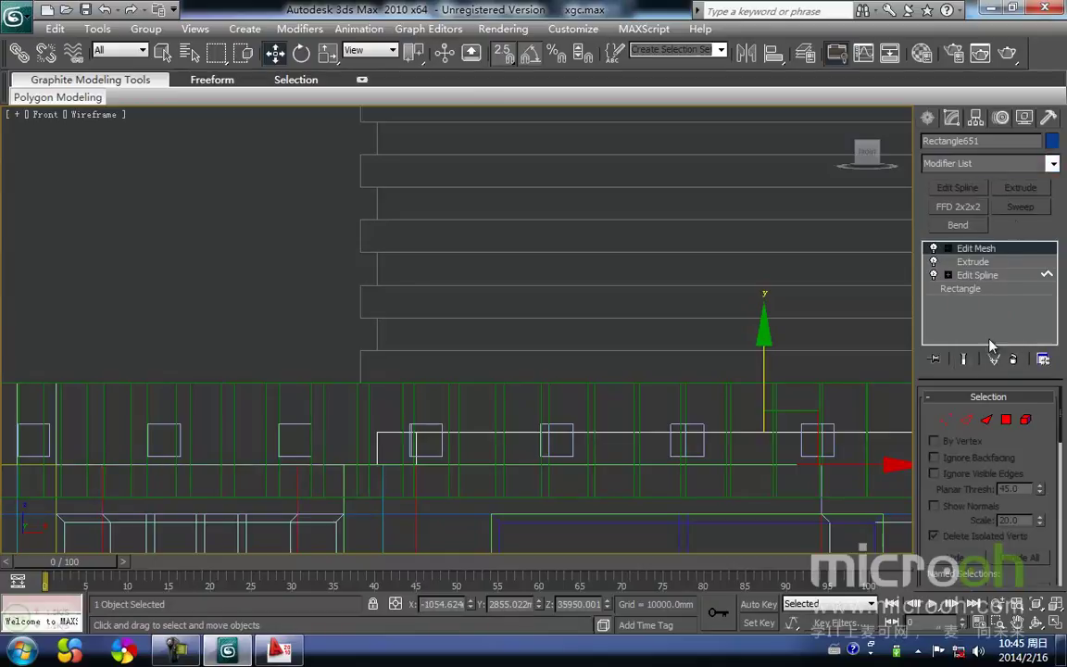
- Raise the upper vertices of the walls to the underside of the elevation's top beam at Z 40050 mm
middle_click_drag(591, 363, 529, 386)
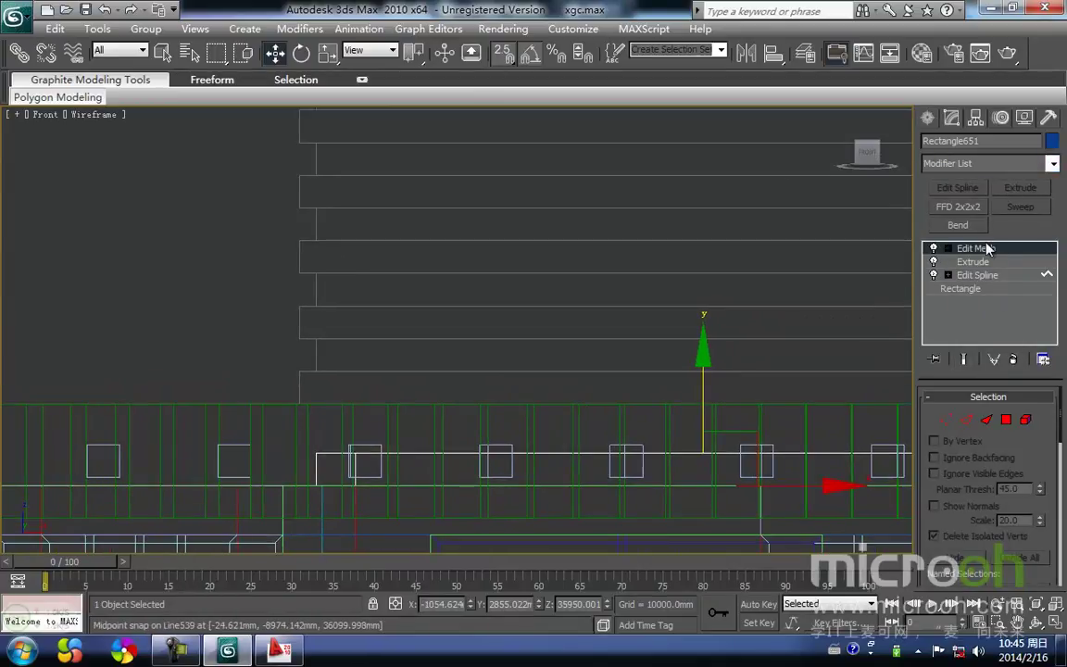
scroll(486, 367, "down", 5)
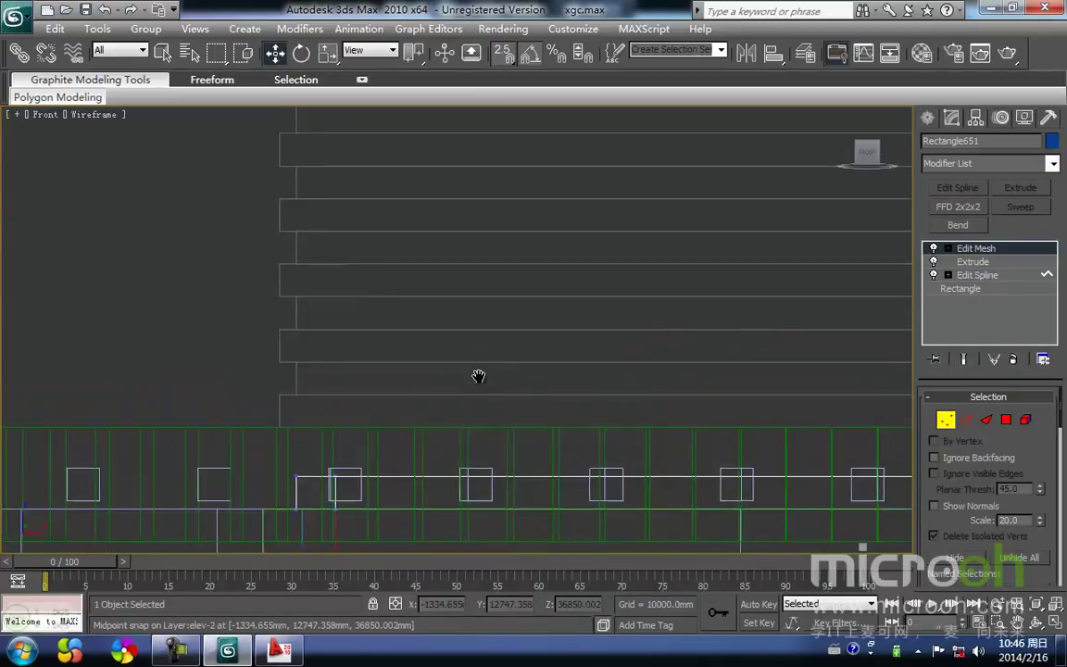
left_click_drag(421, 344, 339, 322)
key("space")
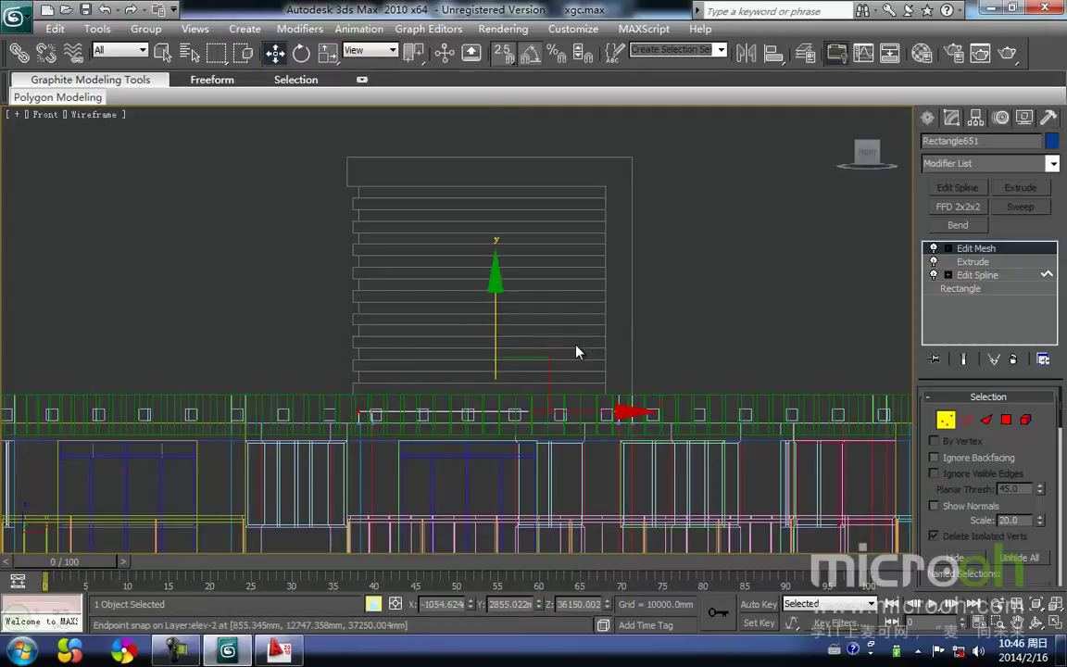
key("space")
left_click(649, 420)
scroll(650, 419, "up", 2)
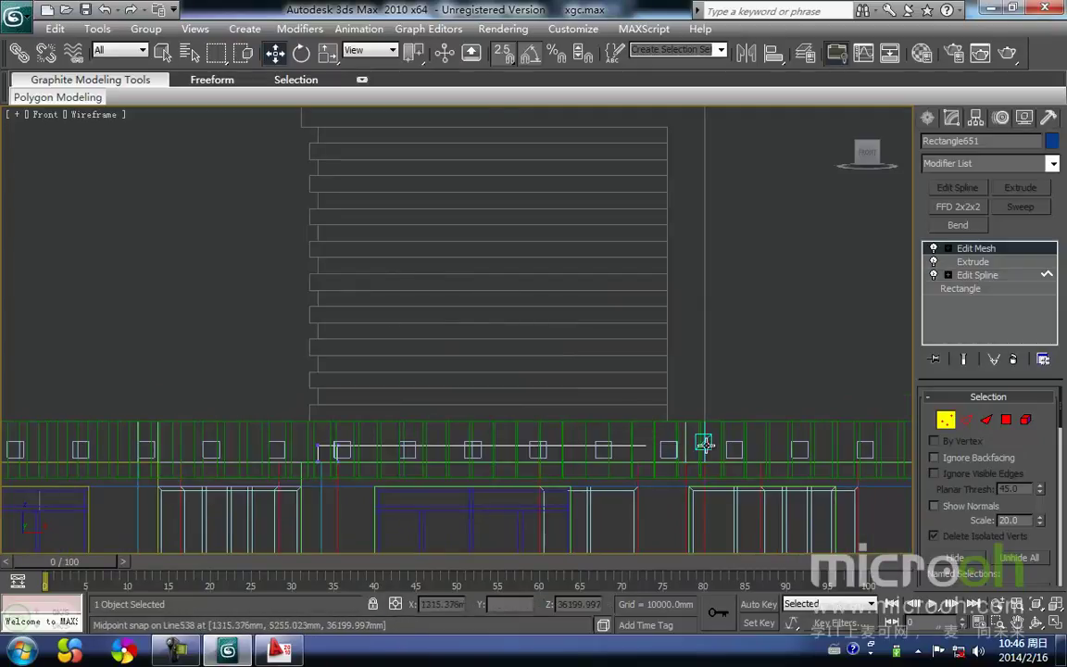
left_click_drag(623, 431, 199, 353)
key("space")
left_click_drag(515, 371, 492, 174)
middle_click_drag(309, 249, 354, 403)
left_click_drag(361, 404, 344, 279)
left_click(773, 348)
middle_click_drag(773, 349, 682, 288)
key("1")
scroll(740, 347, "down", 2)
left_click(646, 350)
left_click(593, 325)
middle_click_drag(559, 307, 572, 299)
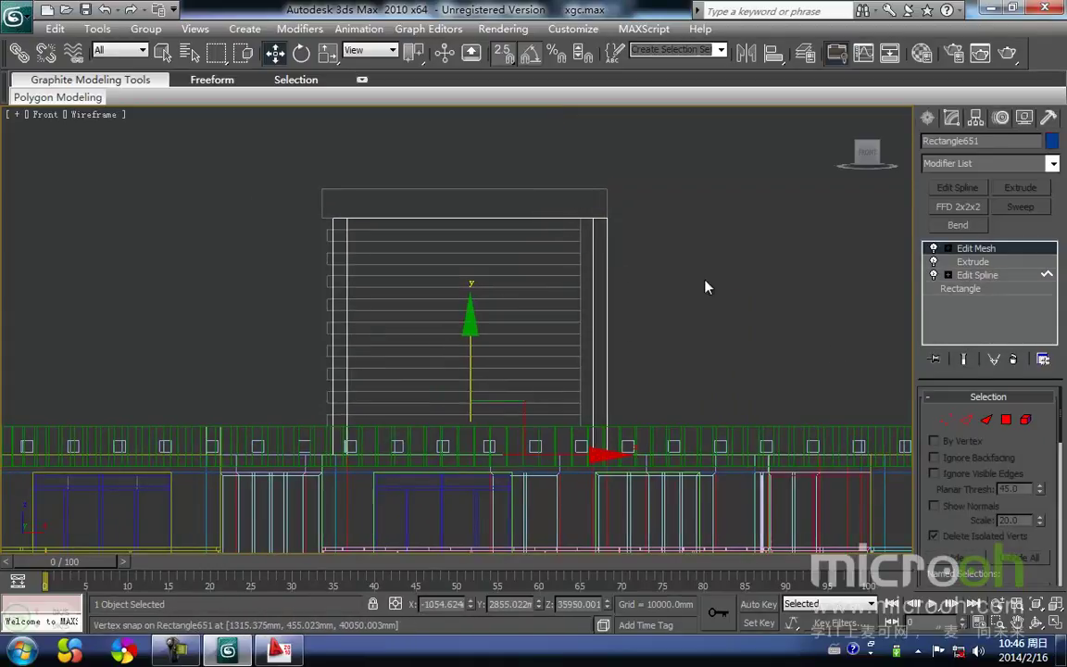
- Move the vertices at the walls' east end in to the end of the elevation's horizontal slats at X 855 mm
left_click(946, 419)
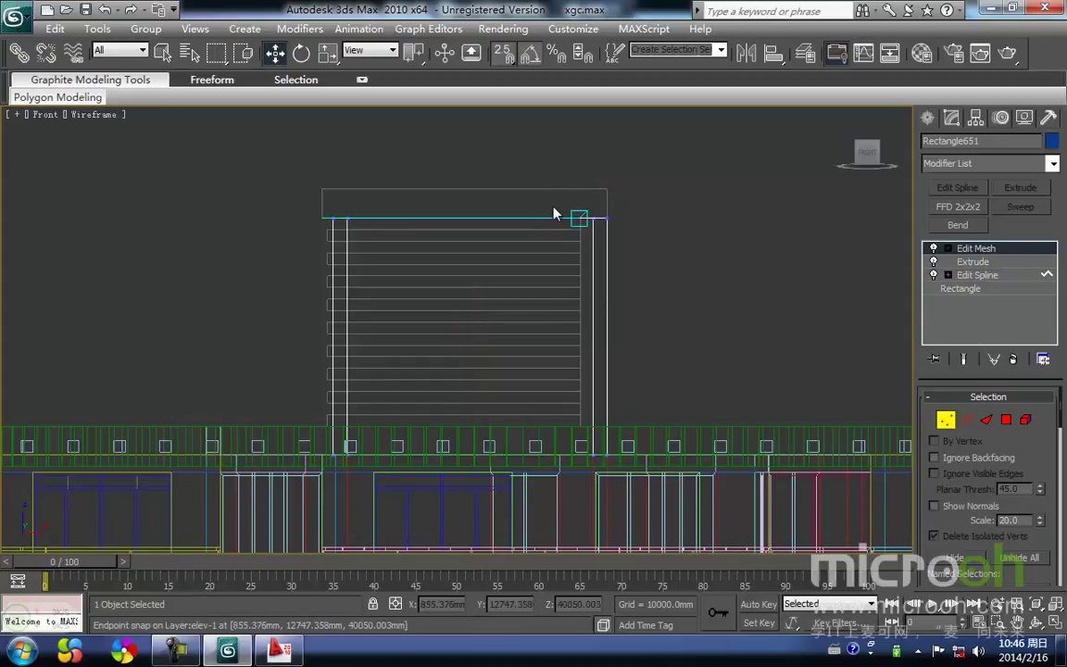
left_click_drag(671, 515, 672, 518)
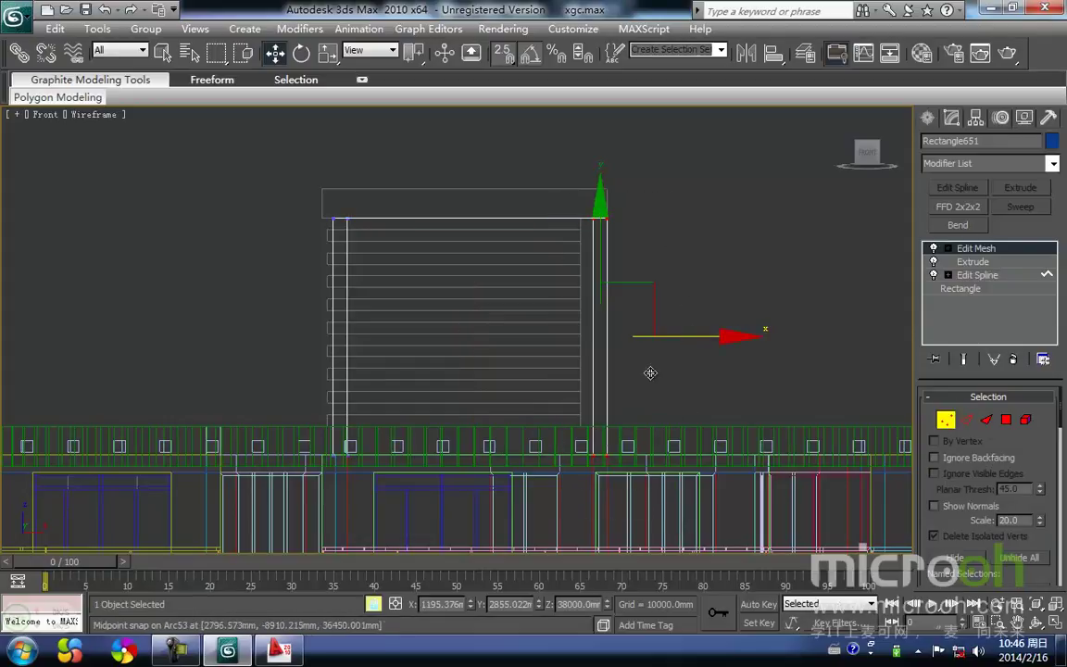
left_click_drag(606, 454, 579, 451)
middle_click_drag(579, 450, 537, 437)
scroll(582, 397, "up", 2)
left_click_drag(554, 461, 578, 422)
left_click(642, 340)
mouse_move(643, 334)
middle_mouse_down()
mouse_move(607, 410)
mouse_move(609, 362)
mouse_move(610, 376)
mouse_move(623, 341)
middle_mouse_up()
key("1")
left_click(639, 375)
key("F3")
- Trace the elevation's top beam and side column as one closed L-shaped line in the front view, ending at the wall base
left_click(927, 118)
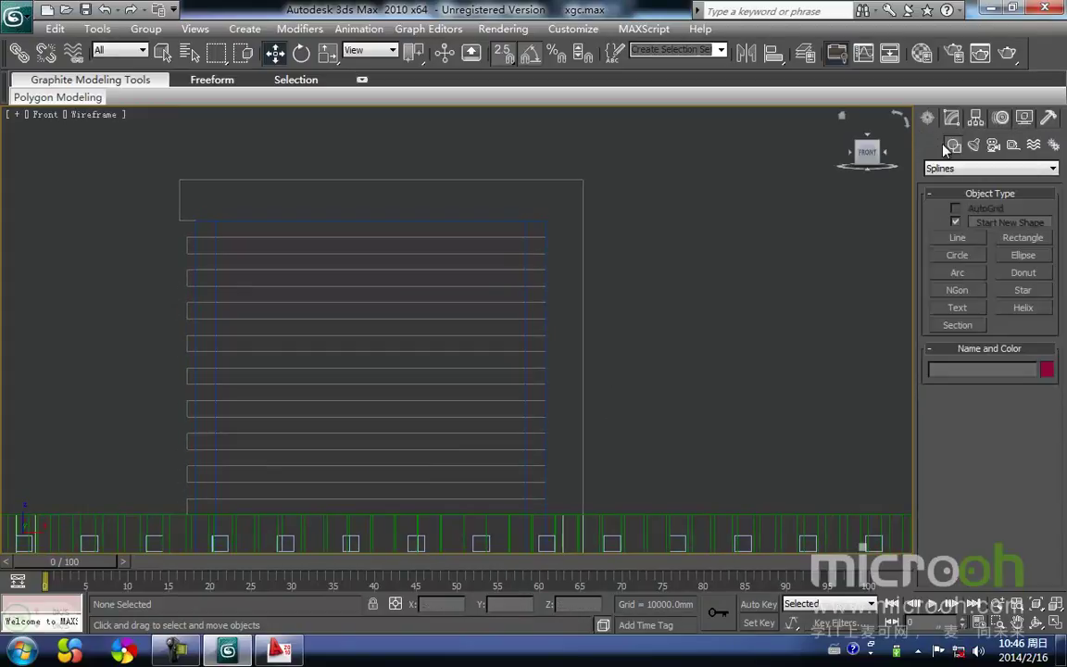
left_click(958, 238)
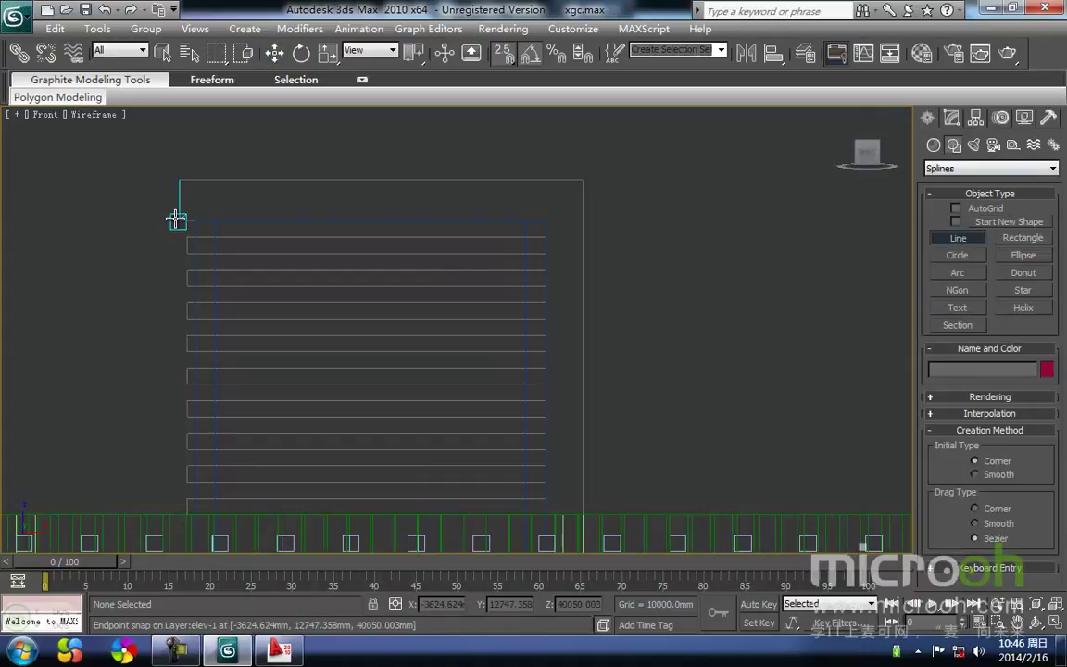
left_click(178, 220)
left_click(546, 220)
scroll(509, 453, "down", 1)
key("i")
scroll(458, 328, "up", 3)
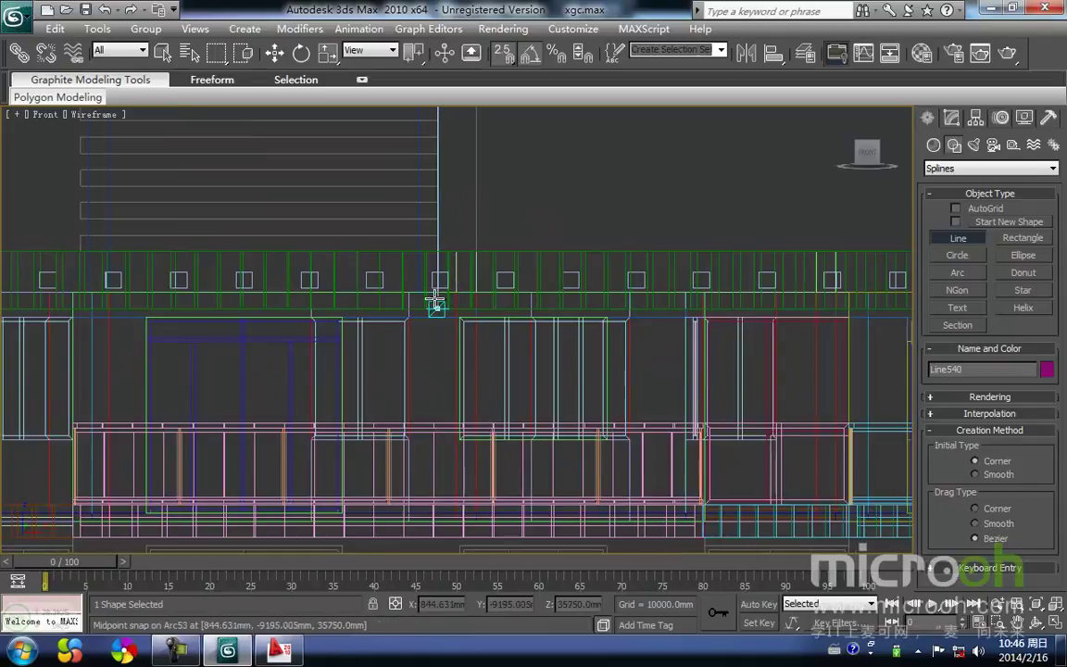
scroll(436, 304, "up", 2)
left_click(426, 256)
left_click(496, 256)
scroll(459, 306, "down", 8)
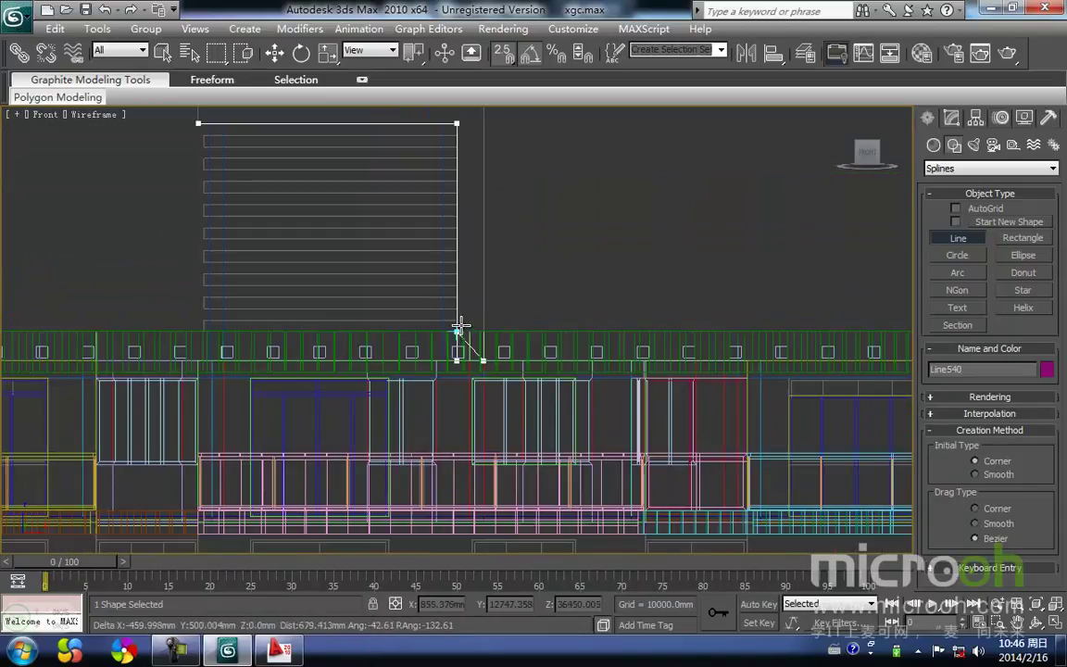
scroll(443, 370, "up", 2)
left_click(438, 369)
left_click(236, 366)
left_click(224, 393)
left_click(515, 379)
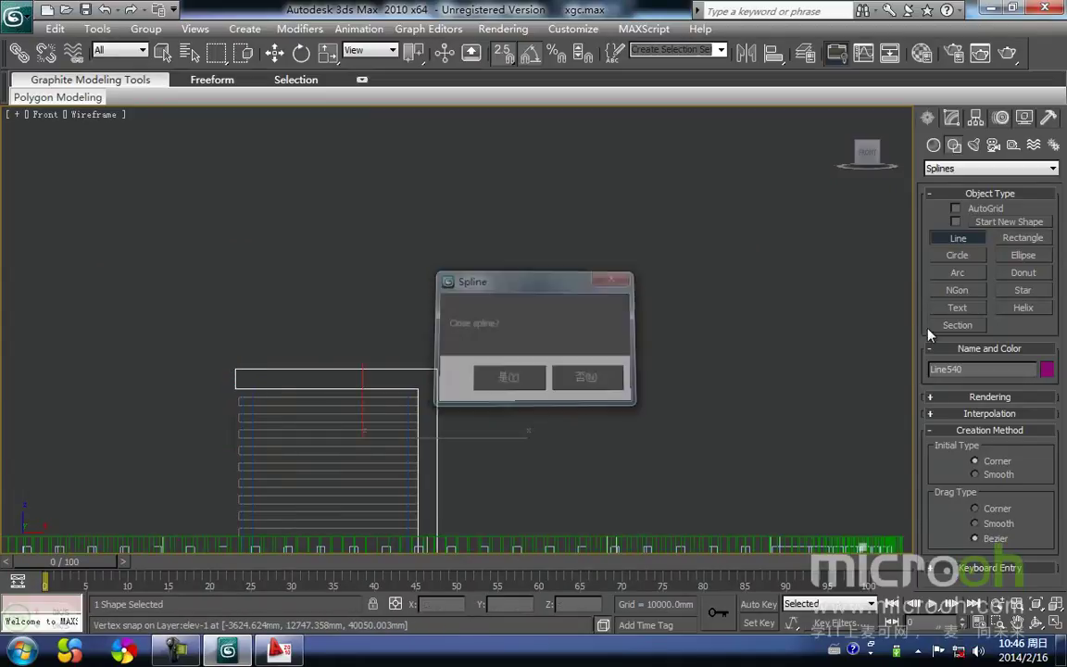
- Extrude the L-shaped frame profile 200 mm and move it in the top view to the front face of the walls at Y 455 mm
left_click(953, 118)
left_click(1020, 187)
key("t")
mouse_move(582, 381)
middle_mouse_down()
mouse_move(612, 347)
mouse_move(659, 343)
middle_mouse_up()
scroll(556, 356, "up", 4)
scroll(556, 421, "down", 2)
mouse_move(534, 364)
middle_mouse_down()
mouse_move(510, 432)
mouse_move(541, 456)
middle_mouse_up()
key("space")
left_click_drag(614, 411, 613, 358)
middle_click_drag(275, 334, 403, 331)
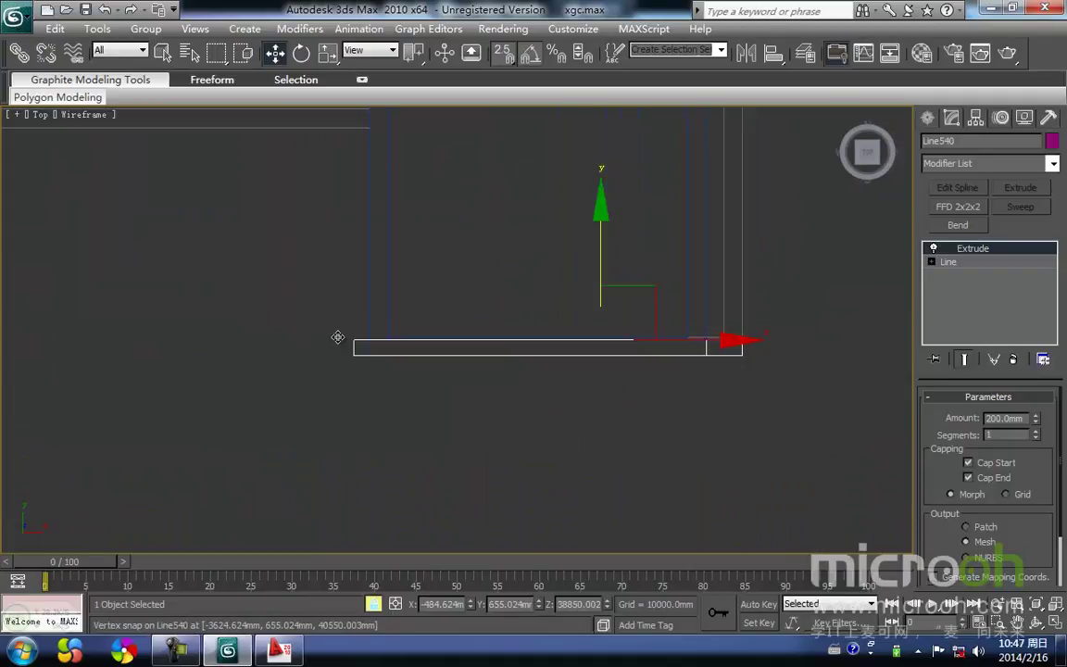
left_click_drag(352, 338, 368, 357)
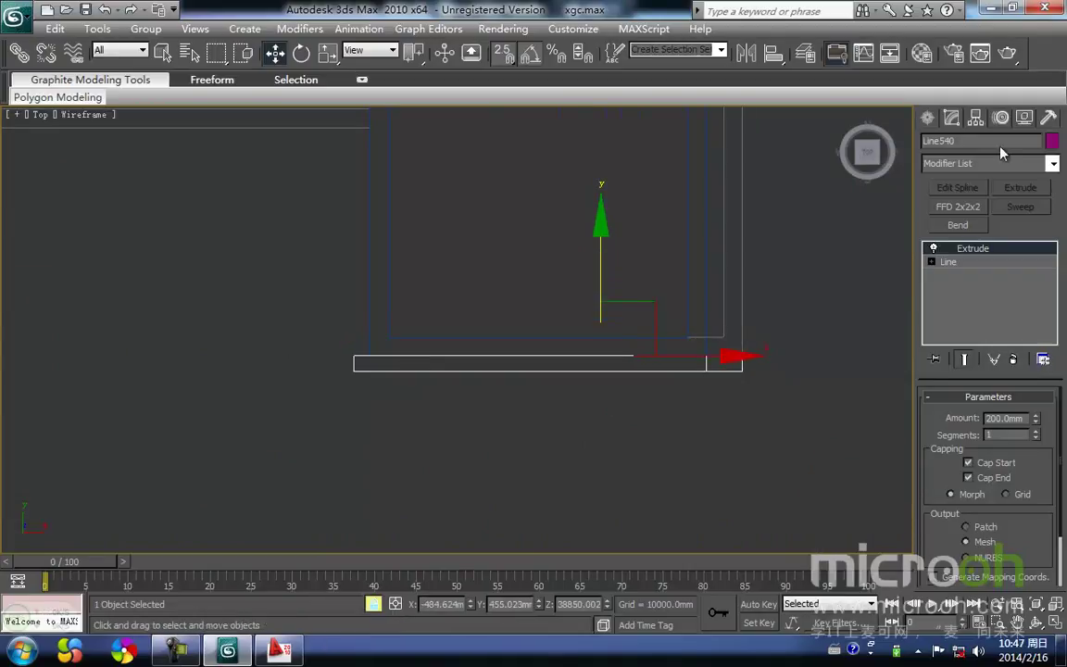
- Add an Edit Mesh modifier to the frame and move its rear vertices back to Y 5495 mm in the top view
middle_click_drag(649, 305, 612, 502)
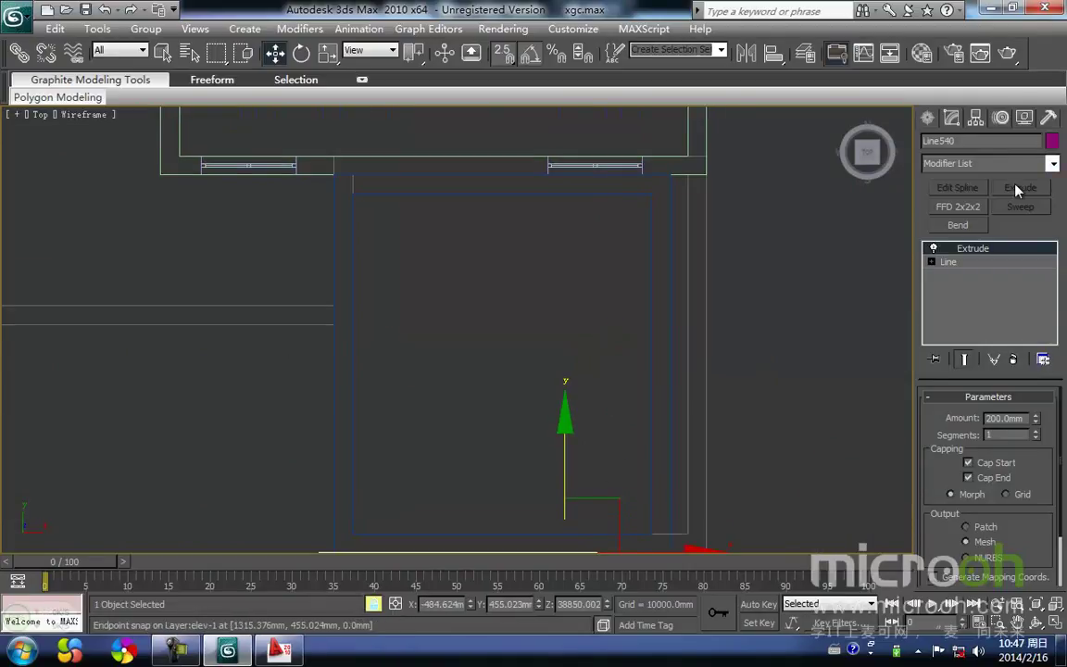
left_click(1056, 164)
key("e")
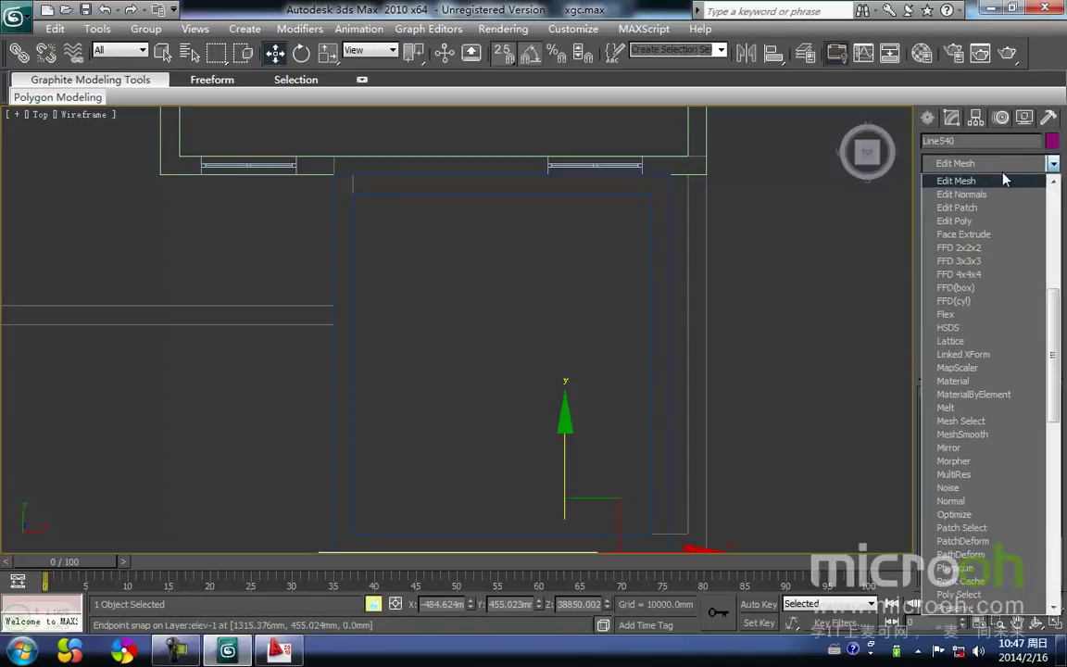
left_click(986, 182)
left_click(947, 420)
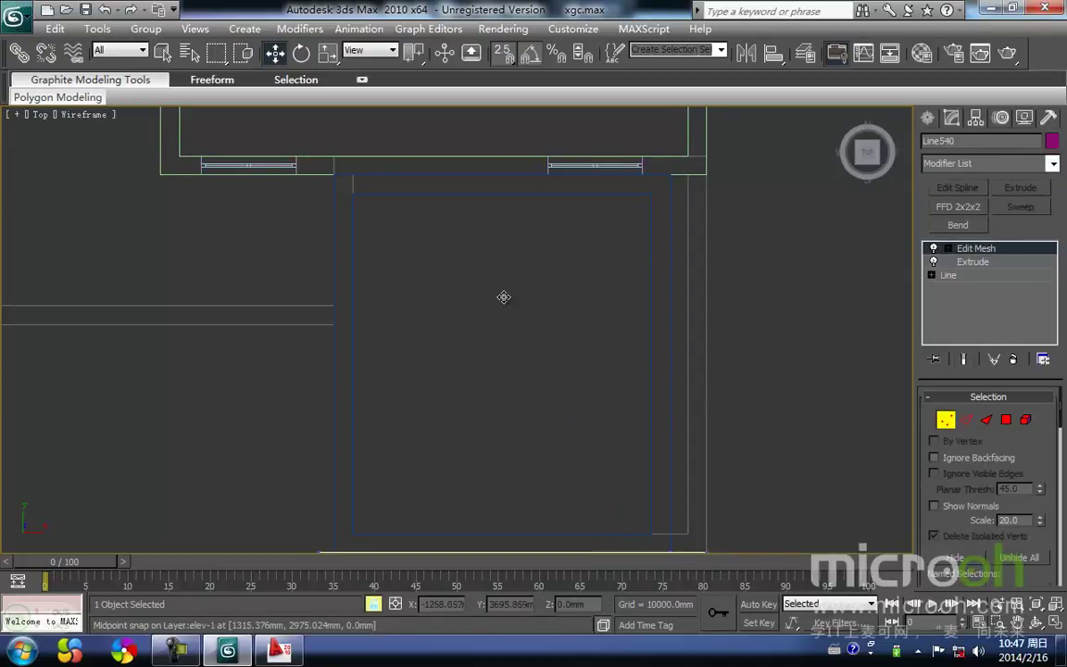
middle_click_drag(502, 297, 538, 269)
key("space")
left_click_drag(315, 506, 783, 533)
key("space")
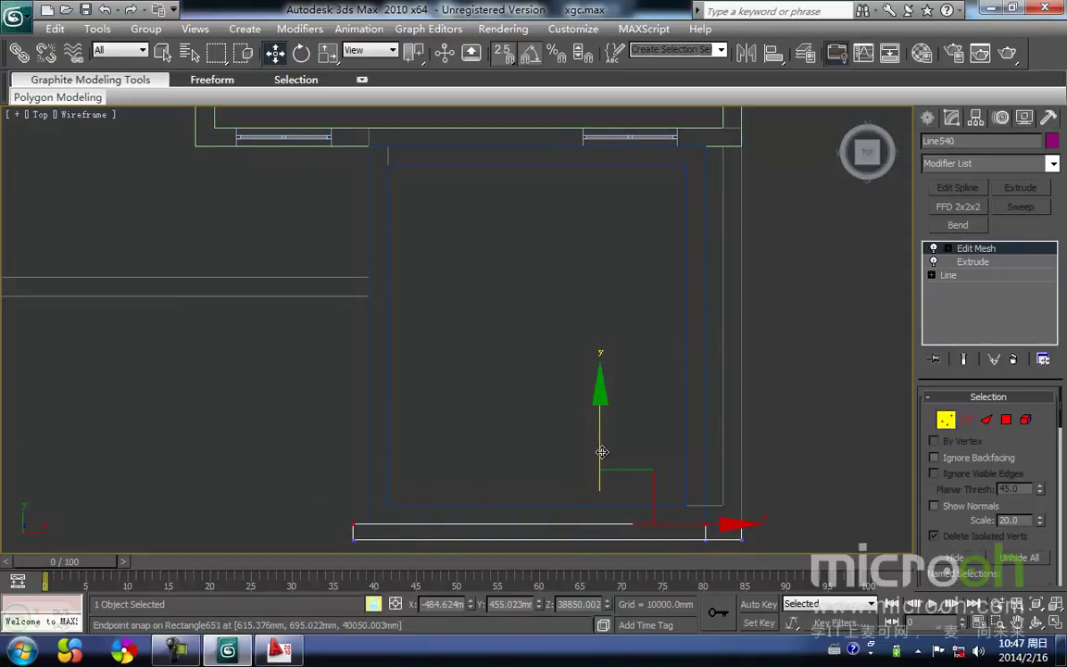
left_click_drag(601, 452, 595, 183)
middle_click_drag(463, 323, 521, 488)
left_click_drag(411, 420, 419, 288)
middle_click_drag(532, 350, 421, 281)
scroll(421, 282, "down", 2)
key("space")
- Move the frame's front vertices in the top view slightly past the front of the walls, to about Y 193 mm
middle_click_drag(646, 436, 592, 385)
key("f")
scroll(607, 348, "down", 3)
key("t")
scroll(592, 385, "up", 2)
middle_click_drag(565, 277, 595, 384)
scroll(596, 384, "down", 3)
scroll(637, 407, "down", 3)
middle_click_drag(600, 452, 617, 282)
key("space")
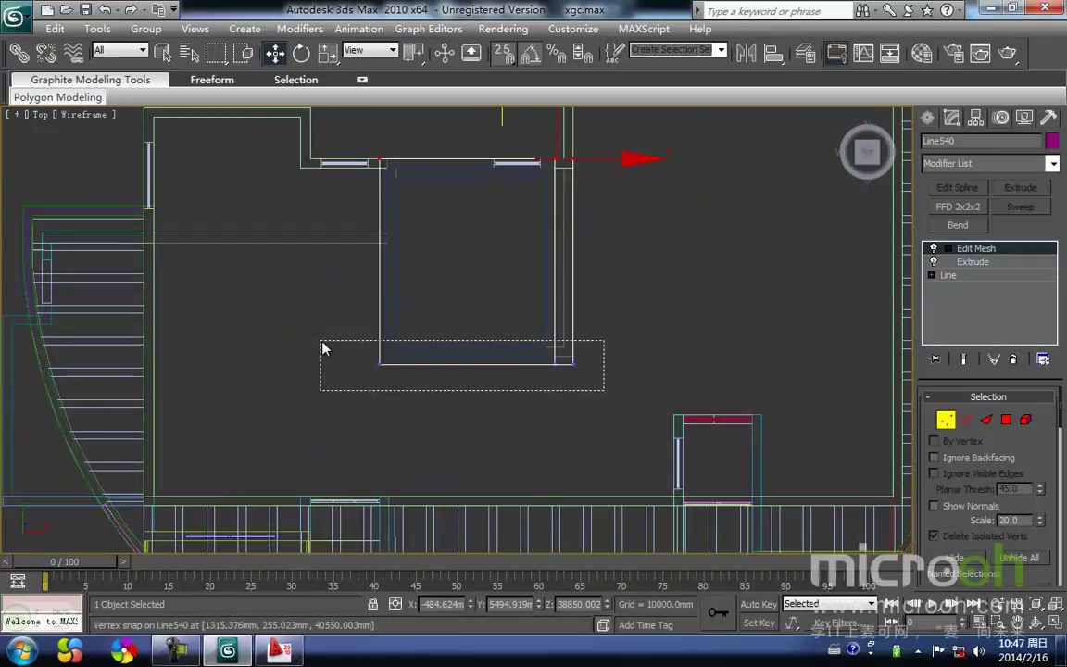
left_click_drag(355, 344, 351, 340)
key("space")
scroll(414, 385, "up", 3)
middle_click_drag(433, 372, 468, 361)
left_click_drag(585, 305, 584, 309)
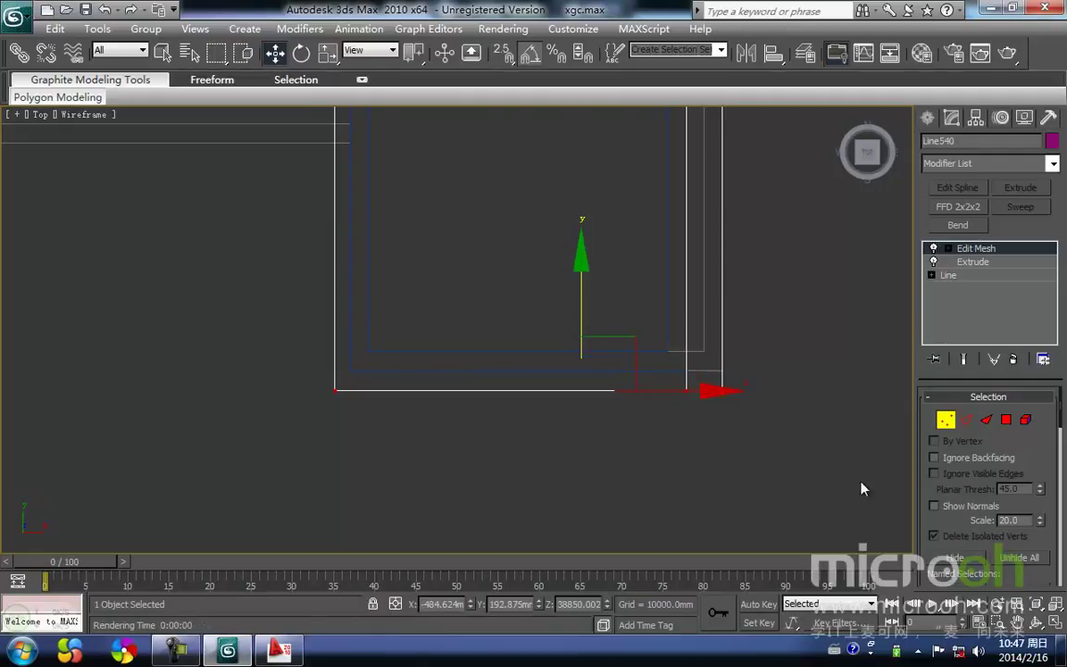
left_click(949, 417)
- Inspect the shaded rooftop structure, select the walls, frame and roof slab, and isolate them in the front wireframe view
key("f")
key("z")
mouse_move(519, 313)
middle_mouse_down()
mouse_move(515, 341)
mouse_move(548, 324)
mouse_move(589, 360)
mouse_move(614, 355)
mouse_move(481, 321)
middle_mouse_up()
scroll(517, 341, "down", 2)
key("F3")
scroll(550, 328, "down", 3)
key("space")
key("space")
left_click(498, 341)
left_click_drag(519, 419, 371, 358)
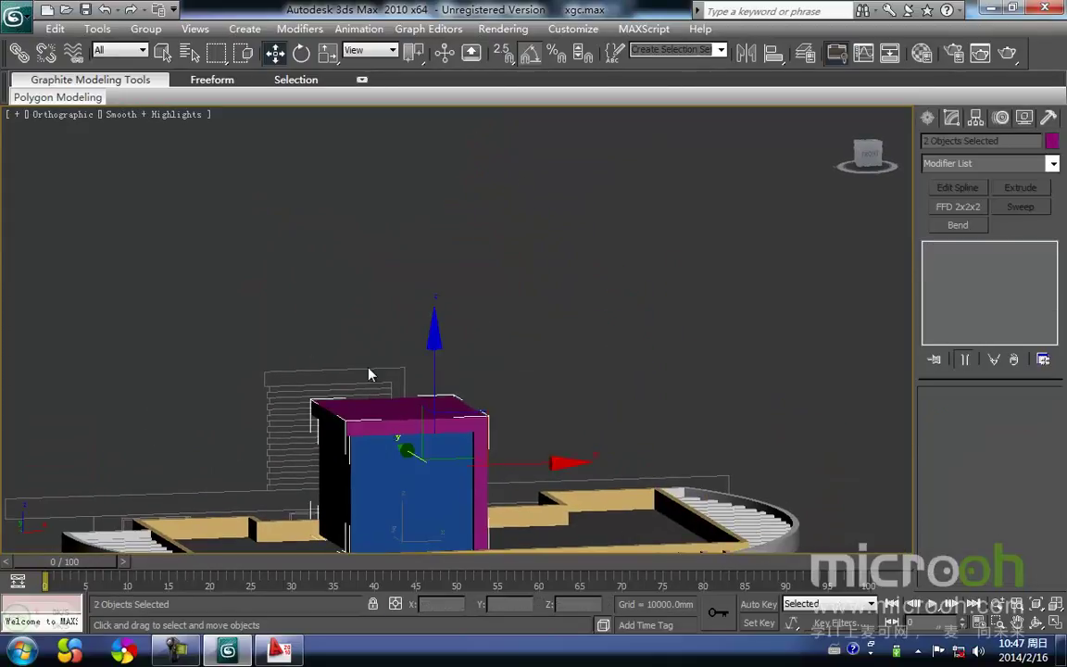
middle_click_drag(445, 442, 435, 294)
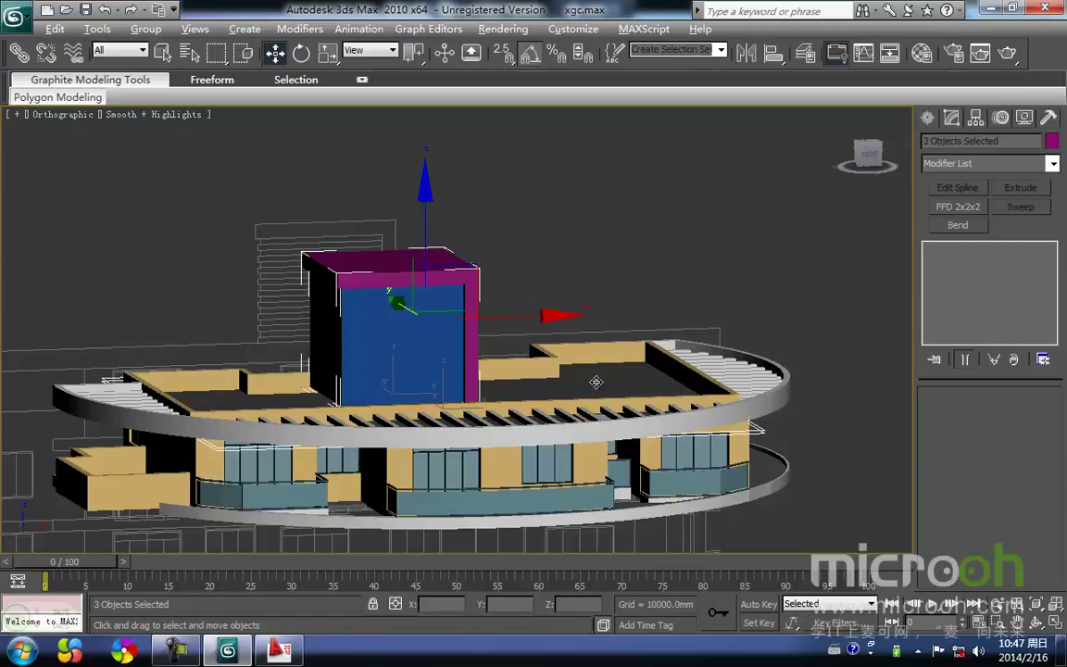
key("alt+q")
middle_click_drag(531, 396, 397, 373)
key("f")
key("z")
key("F3")
left_click(481, 346)
- Snap the bottom vertices of the walls down to the top of the roof slab
middle_click_drag(325, 371, 379, 353)
scroll(377, 353, "up", 2)
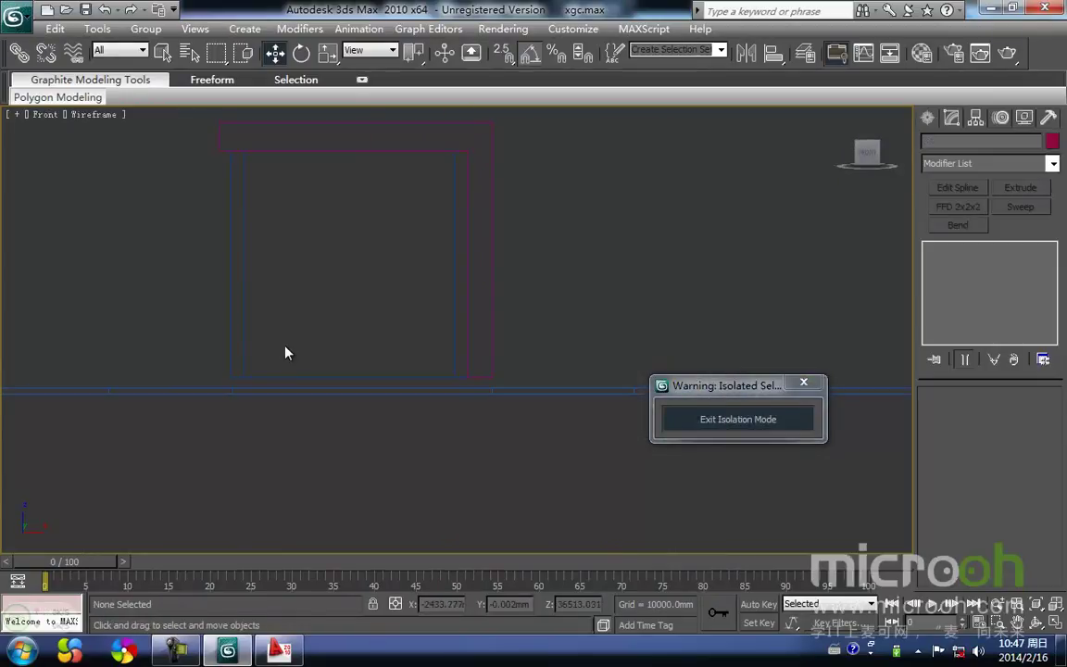
left_click_drag(252, 347, 167, 329)
middle_click_drag(238, 302, 212, 318)
left_click(943, 418)
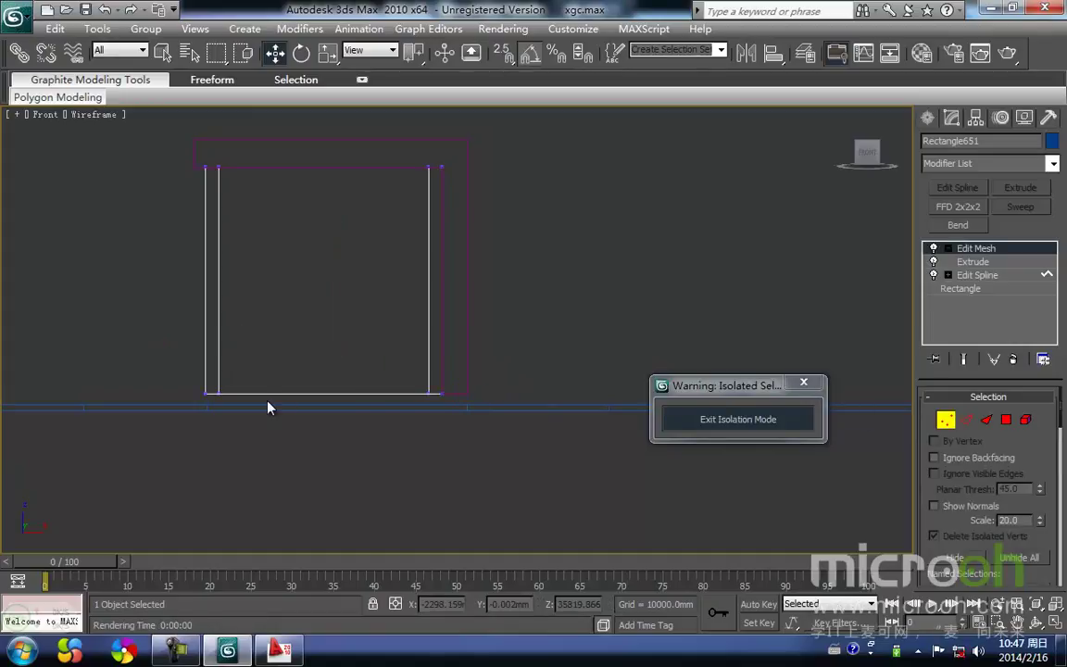
middle_click_drag(202, 383, 194, 388)
left_click_drag(481, 457, 481, 457)
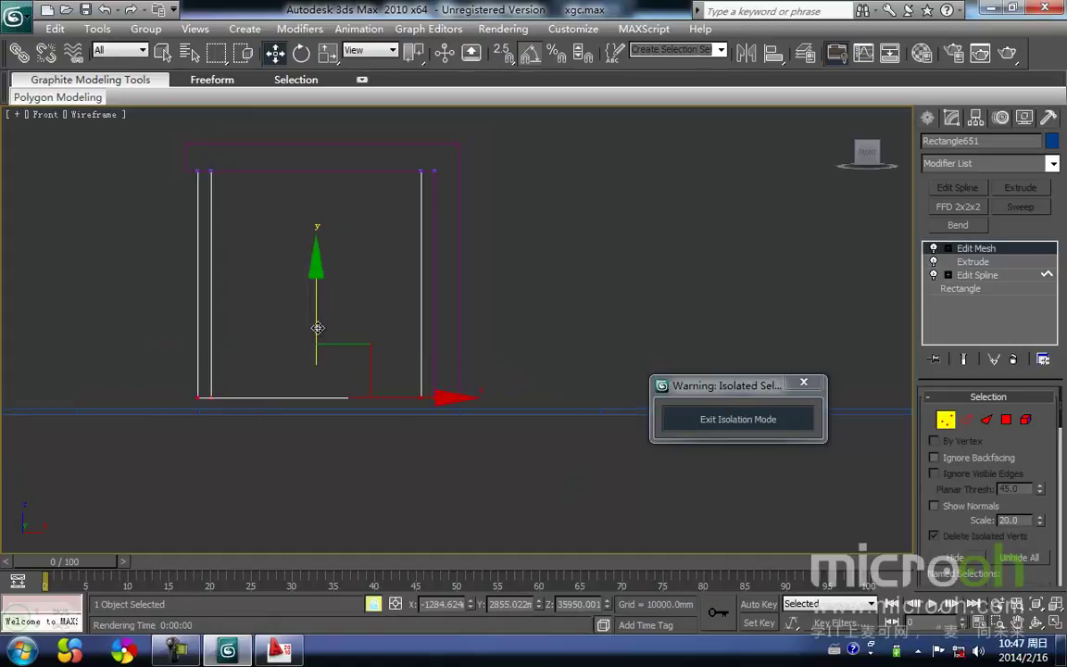
key("s")
left_click_drag(196, 397, 197, 408)
key("space")
left_click(535, 321)
key("1")
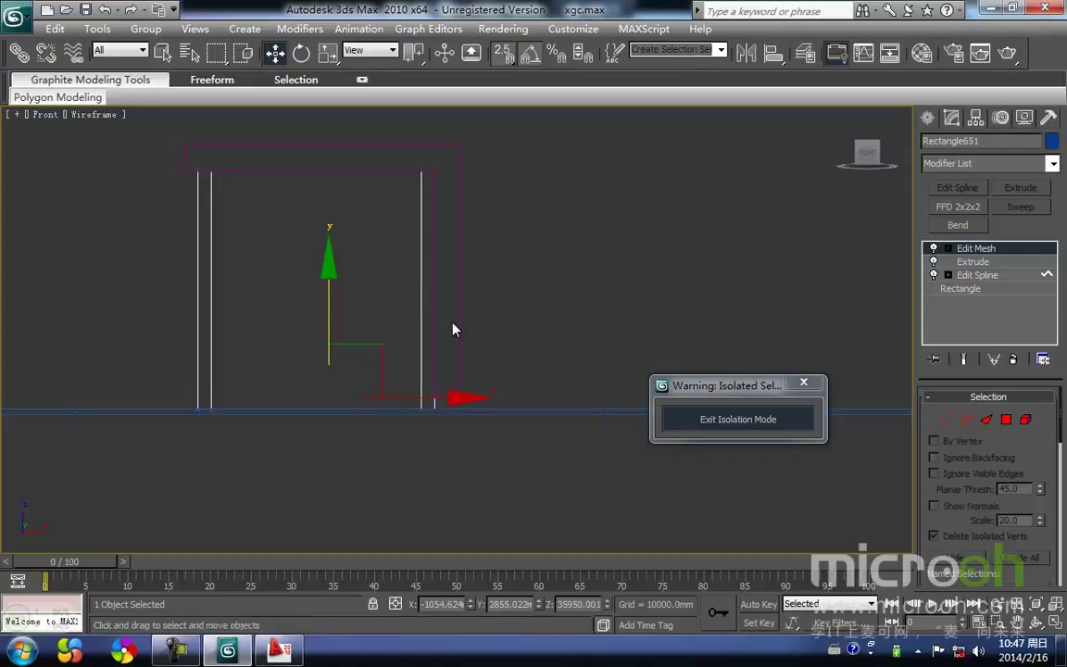
- Snap the bottom vertices of the frame's side column down to the roof slab's top as well
left_click(492, 349)
mouse_move(493, 348)
left_mouse_down()
mouse_move(456, 327)
mouse_move(489, 339)
left_mouse_up()
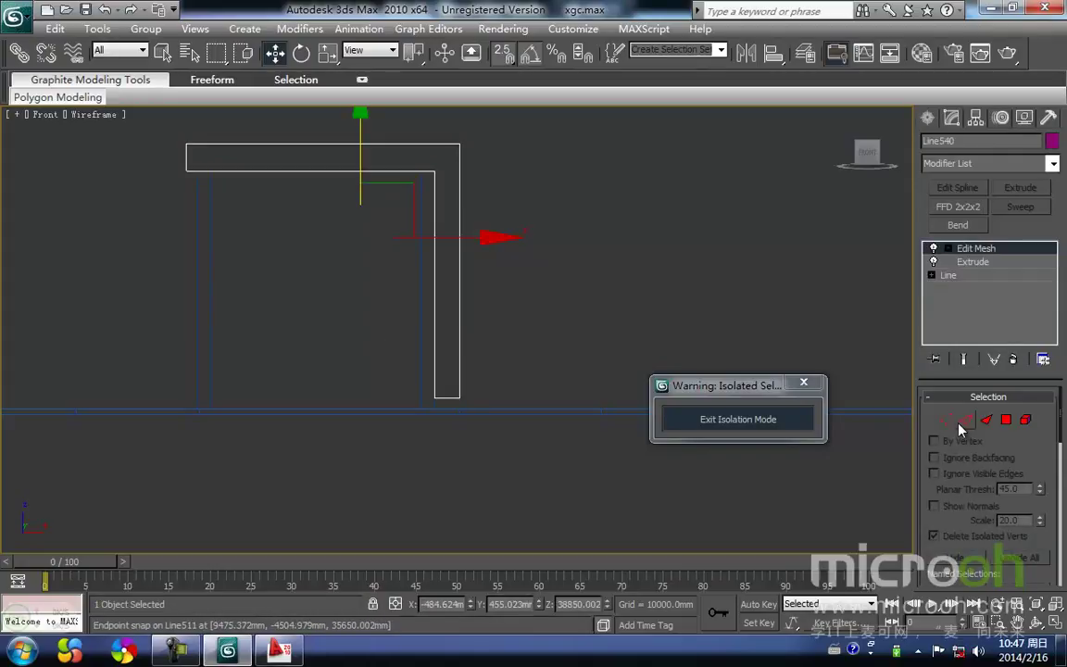
left_click_drag(388, 389, 530, 454)
key("space")
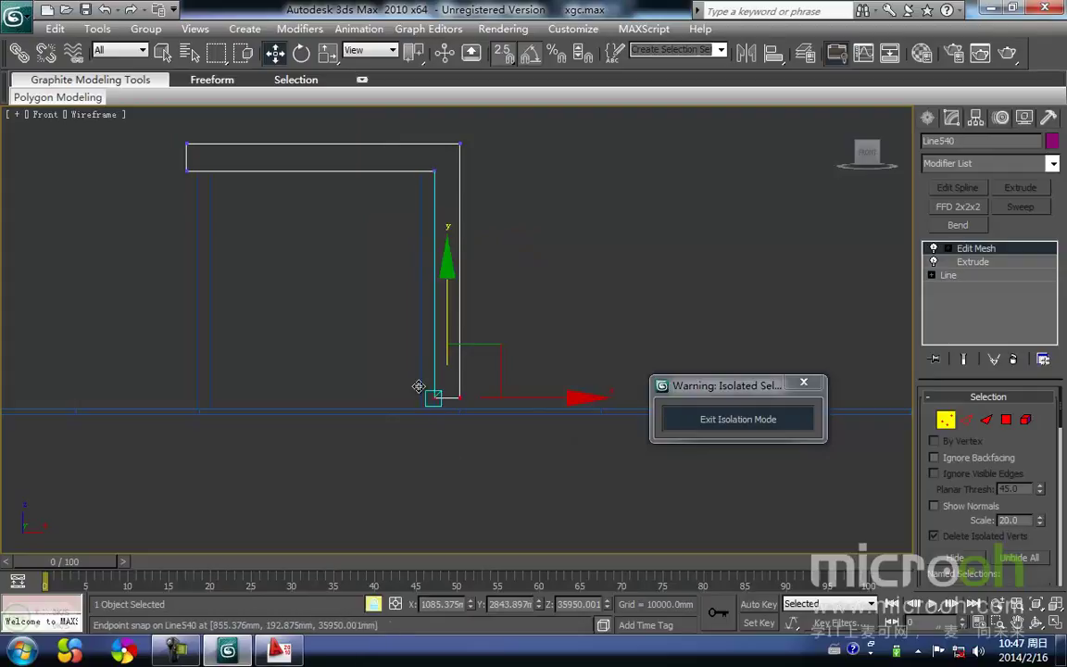
left_click_drag(429, 400, 433, 408)
key("space")
left_click(544, 343)
middle_click_drag(543, 344, 516, 363)
key("1")
left_click(509, 360)
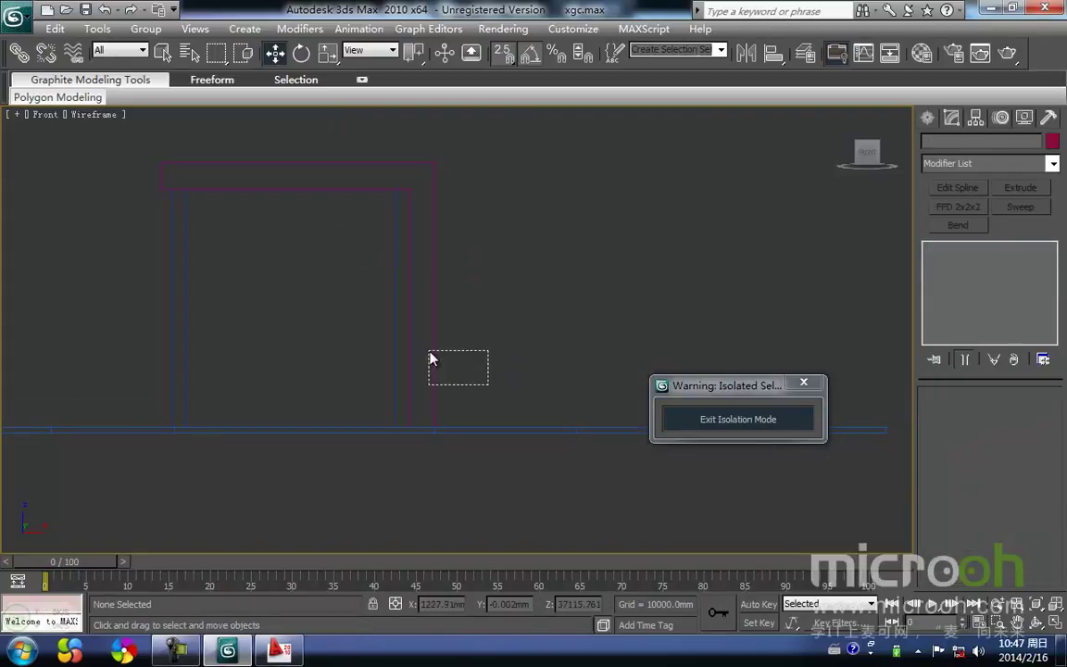
- Select the walls and the frame and exit isolation mode to show the whole building
left_click_drag(490, 387, 390, 321)
left_click(756, 419)
left_click(738, 420)
scroll(514, 407, "up", 5)
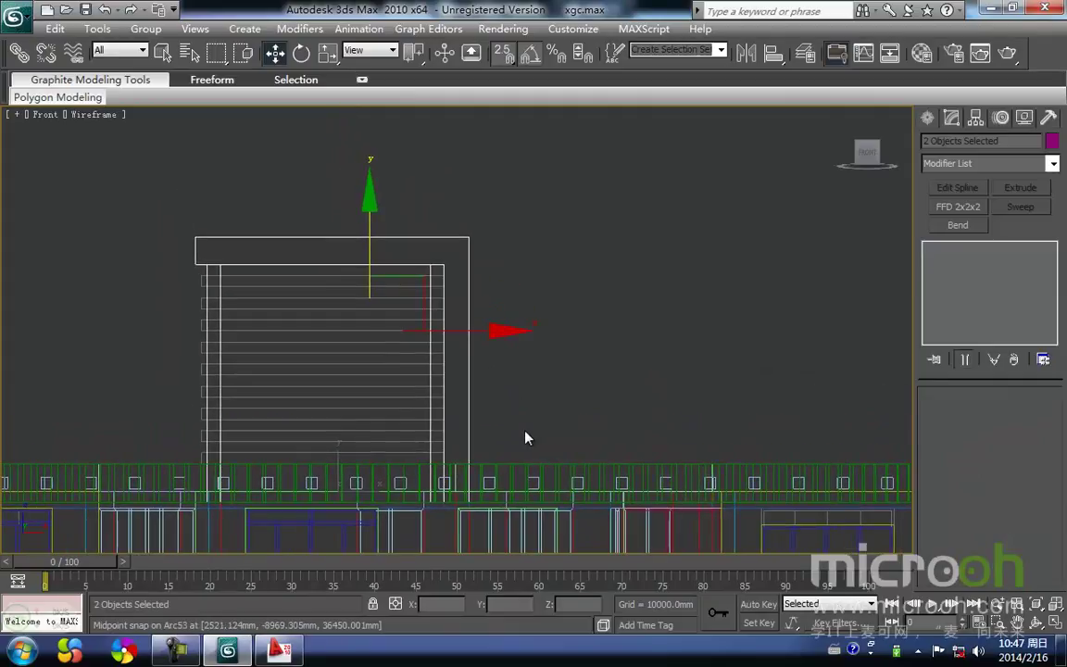
- In the top view, draw an open line snapped to the structure's outer wall corners, around the back, the side opposite the frame column and the front
middle_click_drag(337, 323, 364, 302)
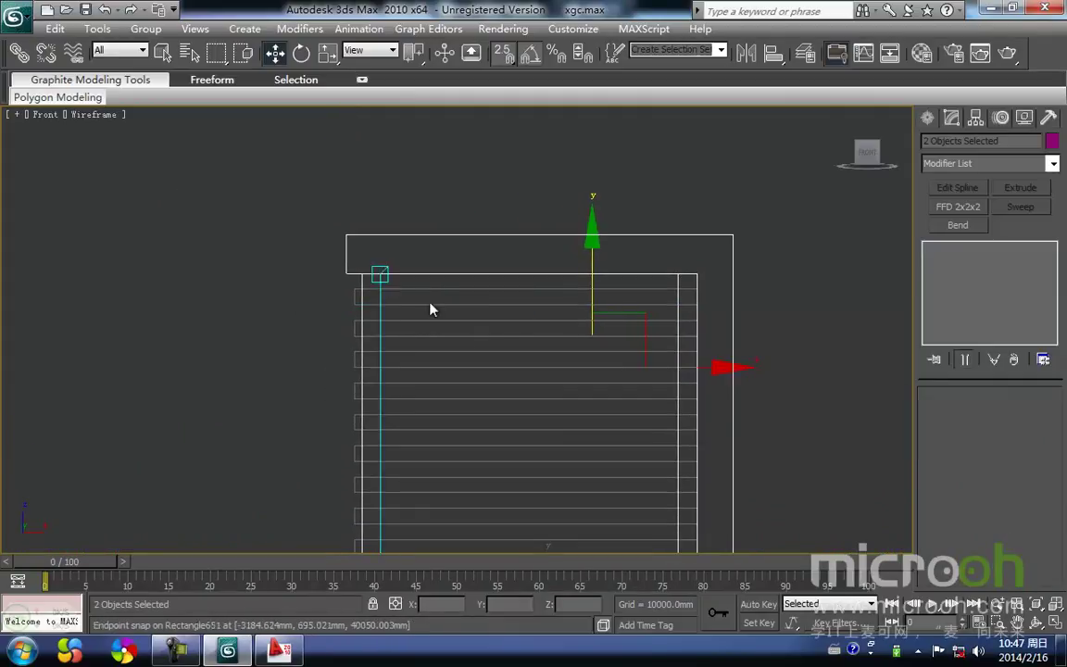
middle_click_drag(399, 354, 393, 315)
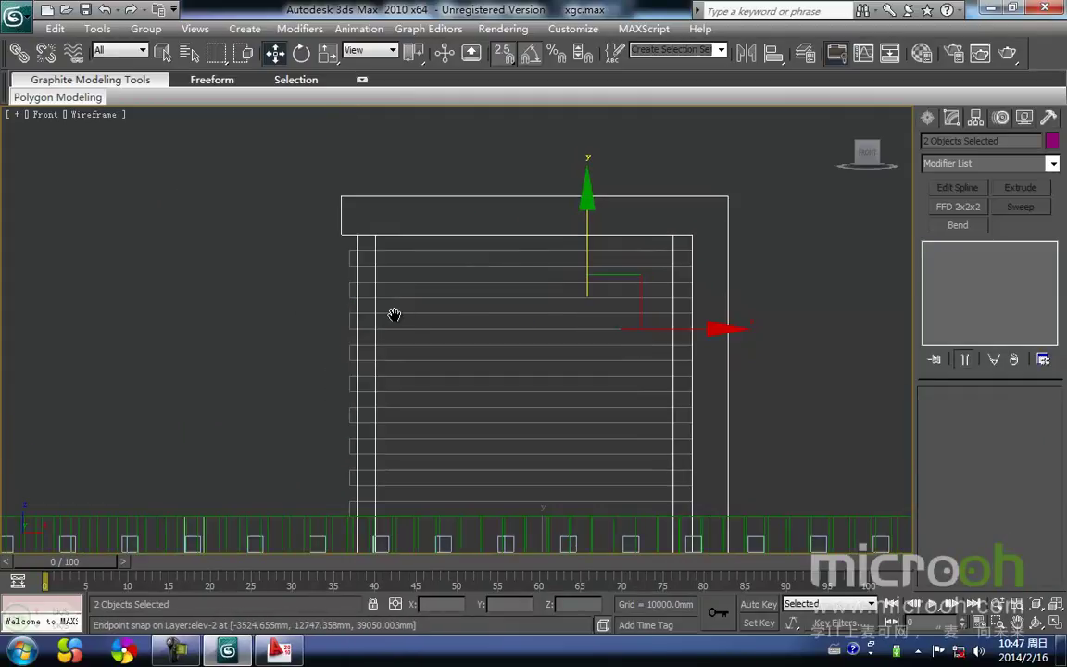
key("t")
scroll(394, 314, "down", 1)
middle_click_drag(334, 114, 446, 289)
left_click(404, 313)
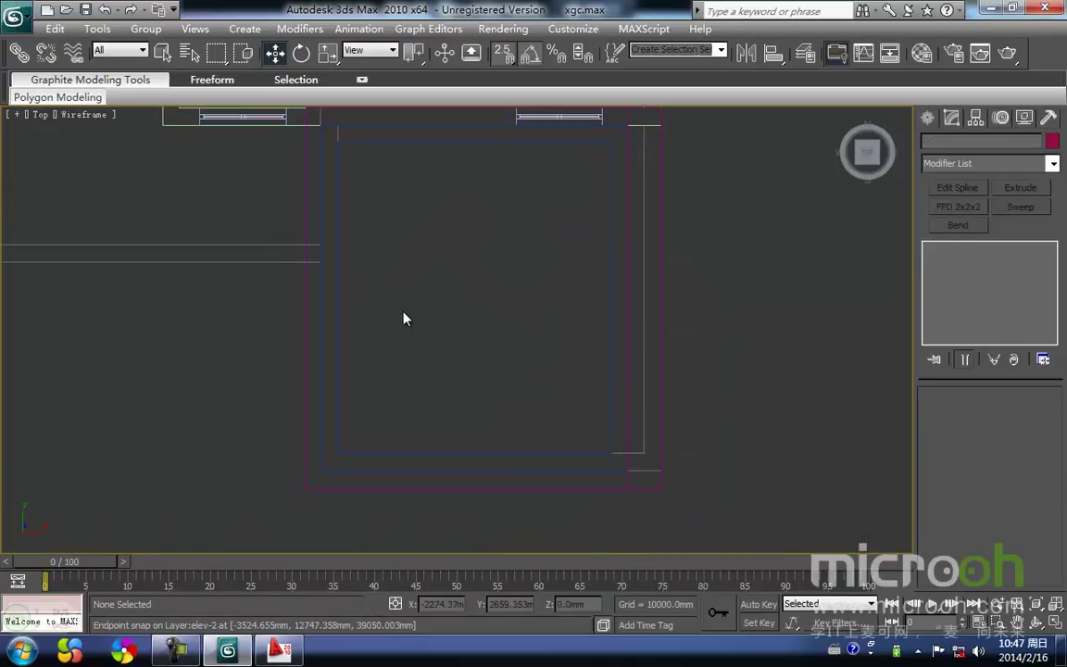
right_click(461, 326)
left_click(500, 259)
middle_click_drag(507, 256, 430, 453)
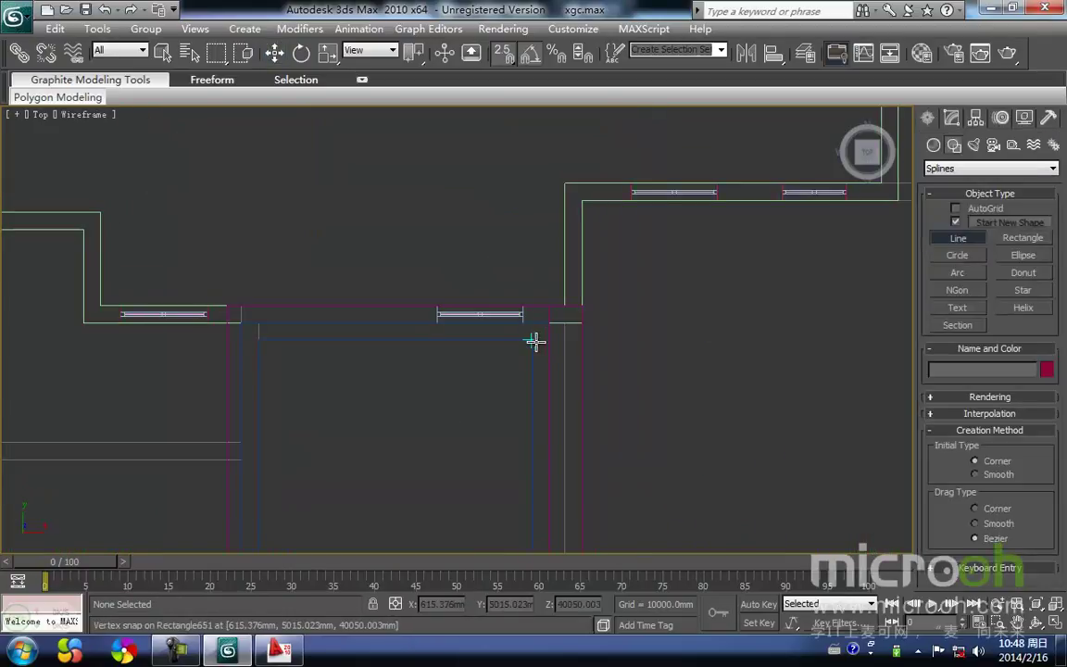
key("i")
scroll(169, 517, "down", 2)
left_click(507, 435)
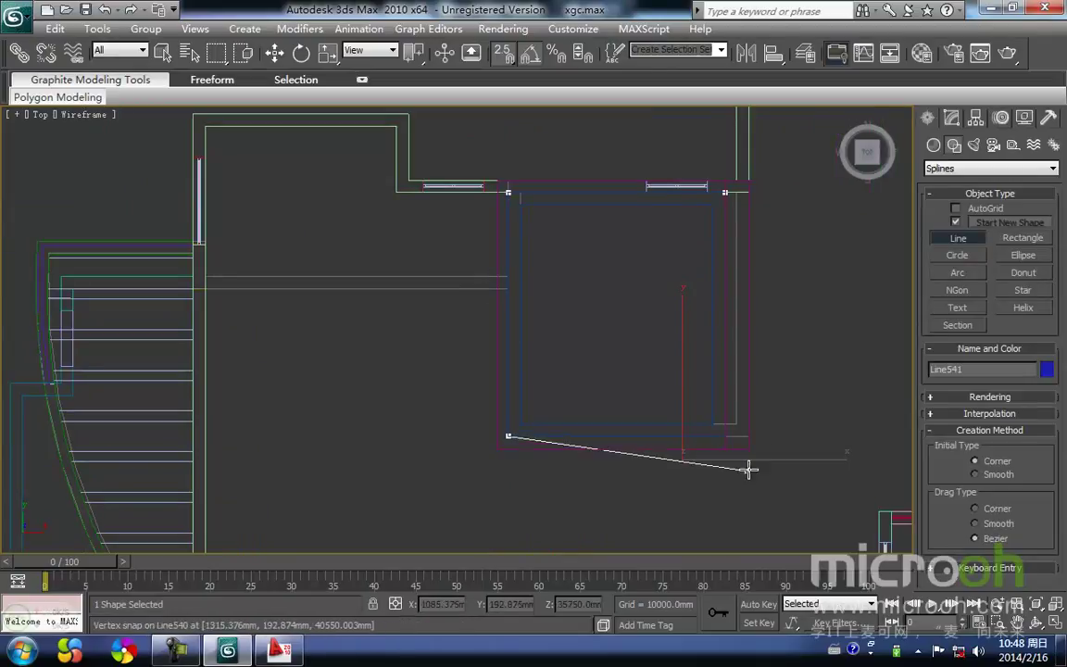
right_click(636, 485)
right_click(624, 500)
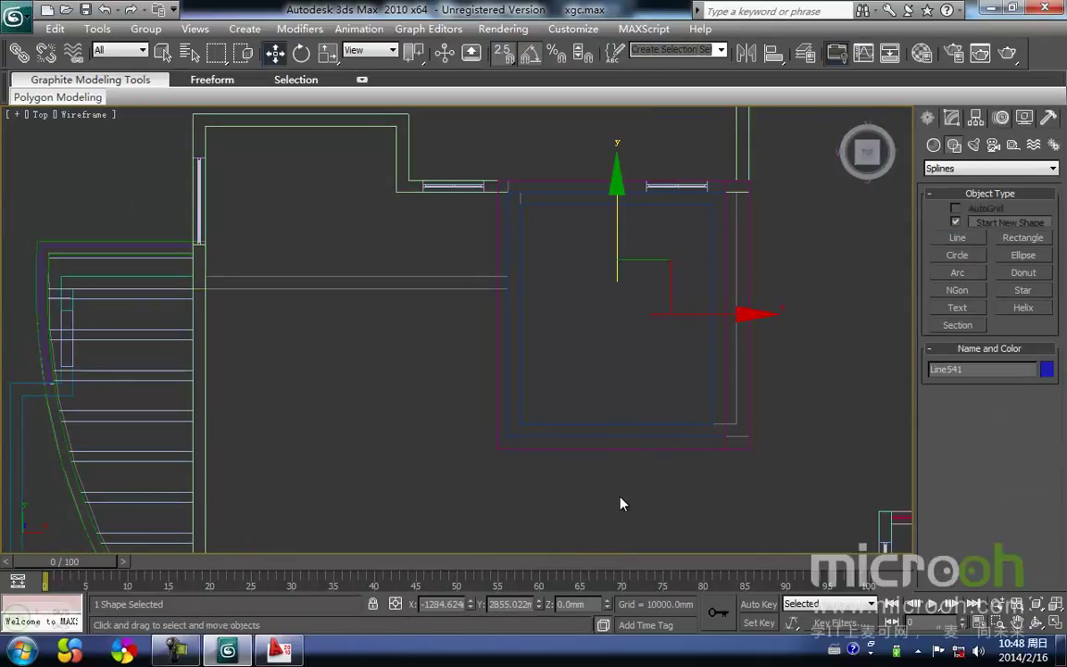
- In the front view, raise the new line vertically from ground level and snap it to the lower edge of the elevation's topmost slat
scroll(613, 495, "down", 3)
key("f")
scroll(557, 362, "up", 6)
middle_click_drag(381, 349, 531, 431)
scroll(519, 408, "down", 3)
scroll(509, 440, "down", 1)
middle_click_drag(479, 338, 507, 476)
scroll(509, 418, "down", 1)
scroll(509, 444, "down", 1)
middle_click_drag(514, 413, 511, 496)
scroll(469, 369, "down", 2)
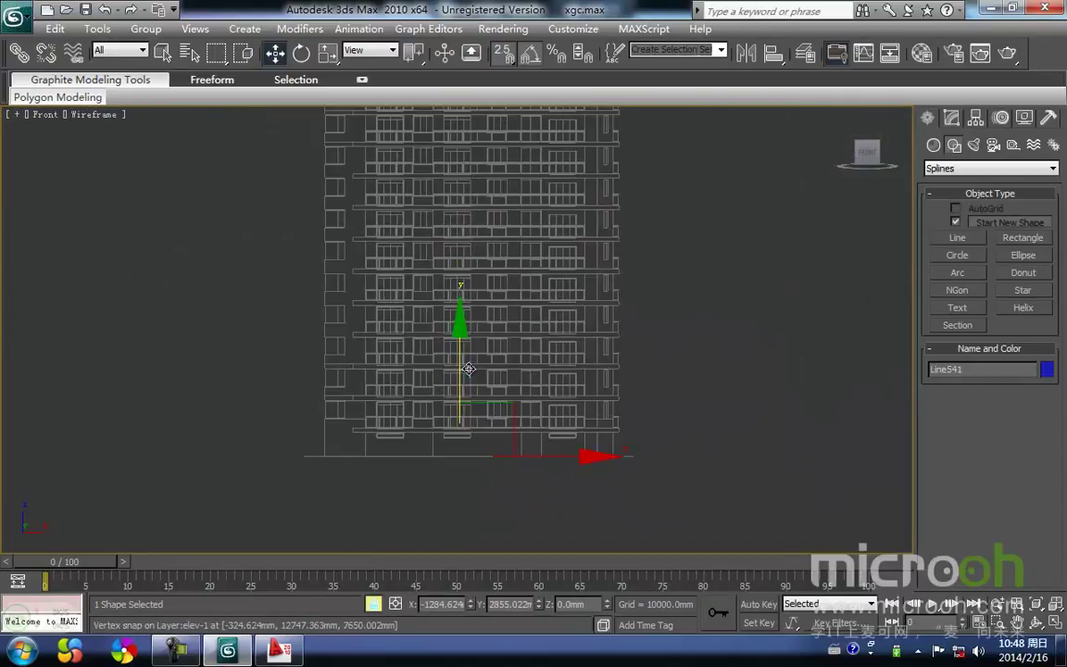
left_click_drag(460, 384, 462, 127)
middle_click_drag(473, 229, 481, 463)
left_click_drag(467, 346, 467, 162)
middle_click_drag(459, 238, 474, 386)
scroll(494, 324, "up", 5)
scroll(495, 324, "up", 4)
scroll(474, 386, "up", 4)
middle_click_drag(503, 295, 463, 419)
left_click_drag(464, 412, 467, 344)
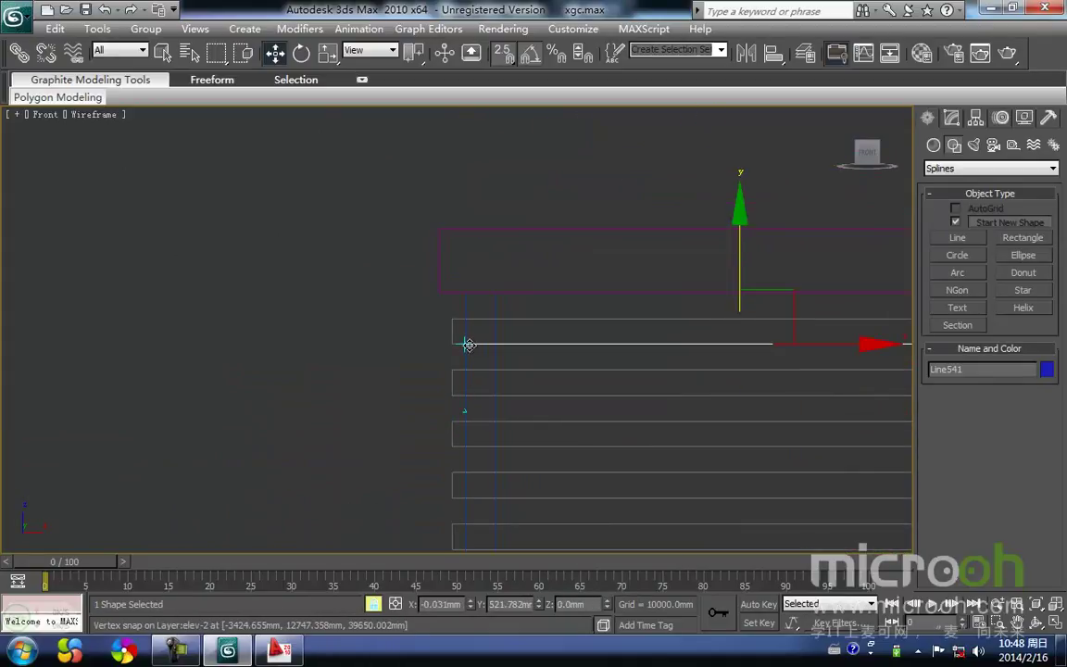
- Try to outline the line's spline by 100 mm, and undo that outline
left_click(953, 120)
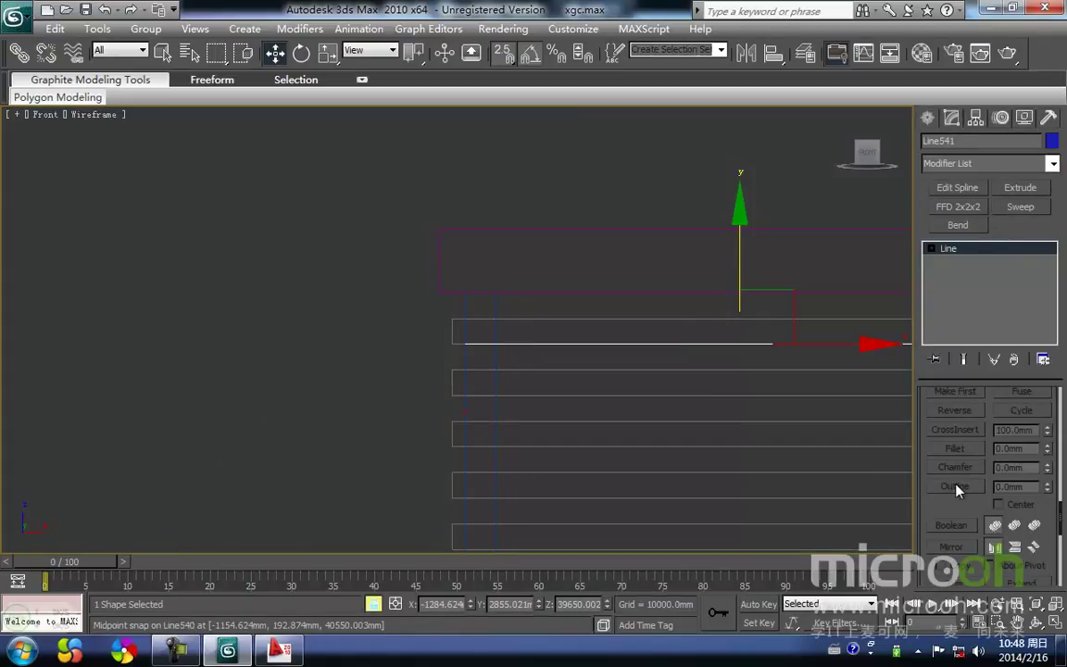
key("3")
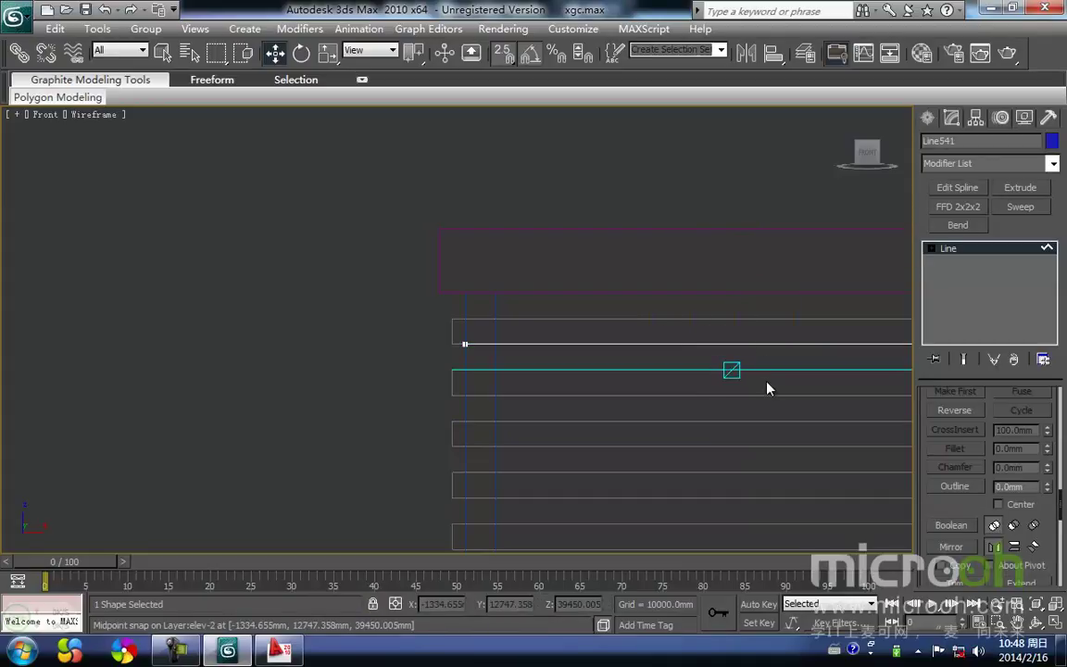
left_click(765, 344)
type("100")
key("Return")
middle_click_drag(729, 413, 742, 388)
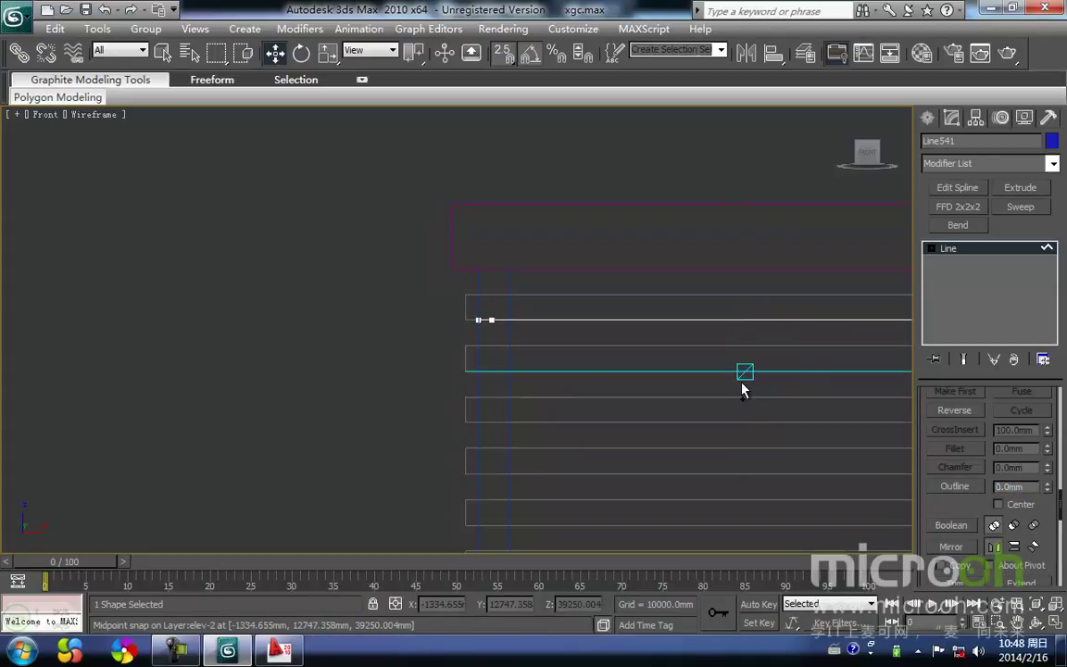
key("ctrl+z")
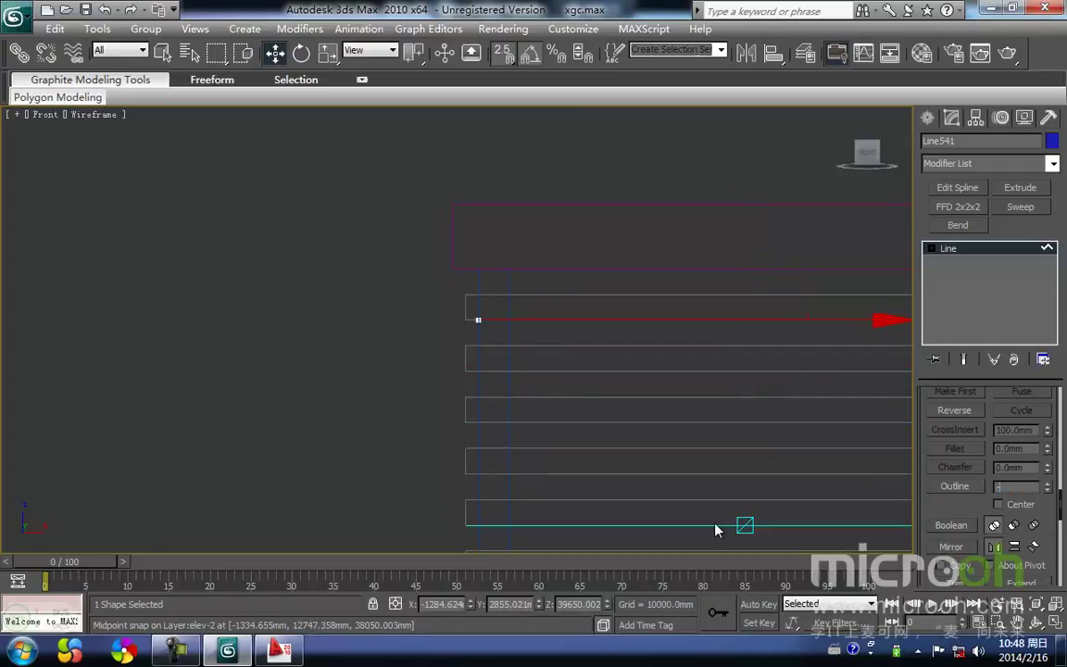
- Outline the spline 100 mm outward from the wall and extrude it 200 mm to form the top slat
key("Return")
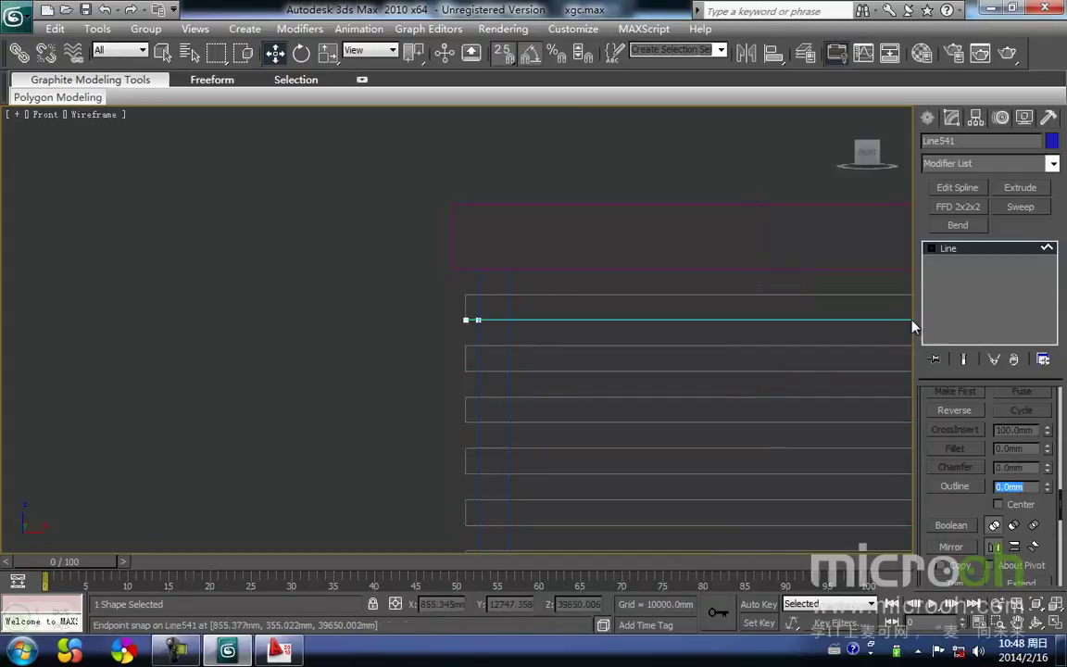
left_click(1015, 189)
middle_click_drag(549, 290, 526, 229)
scroll(583, 282, "down", 2)
key("space")
middle_click_drag(458, 251, 544, 269)
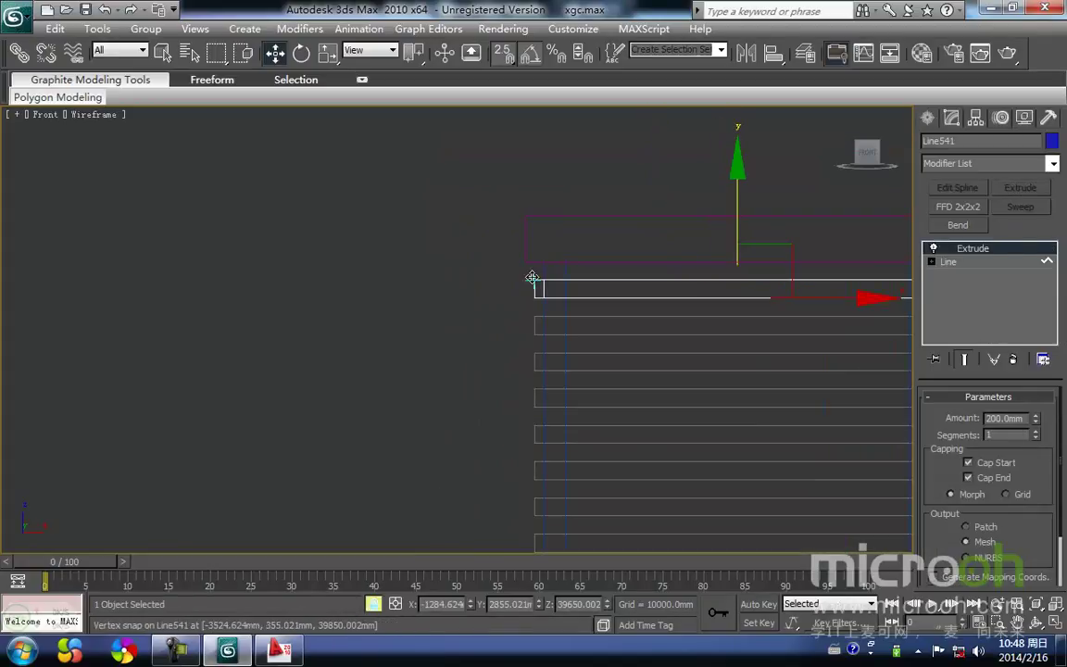
- Try to clone the slat downward as 15 instances at the elevation's slat spacing, and undo the clones
mouse_move(531, 279)
left_mouse_down("shift")
mouse_move(527, 316)
mouse_move(502, 343)
left_mouse_up("shift")
type("15")
key("Return")
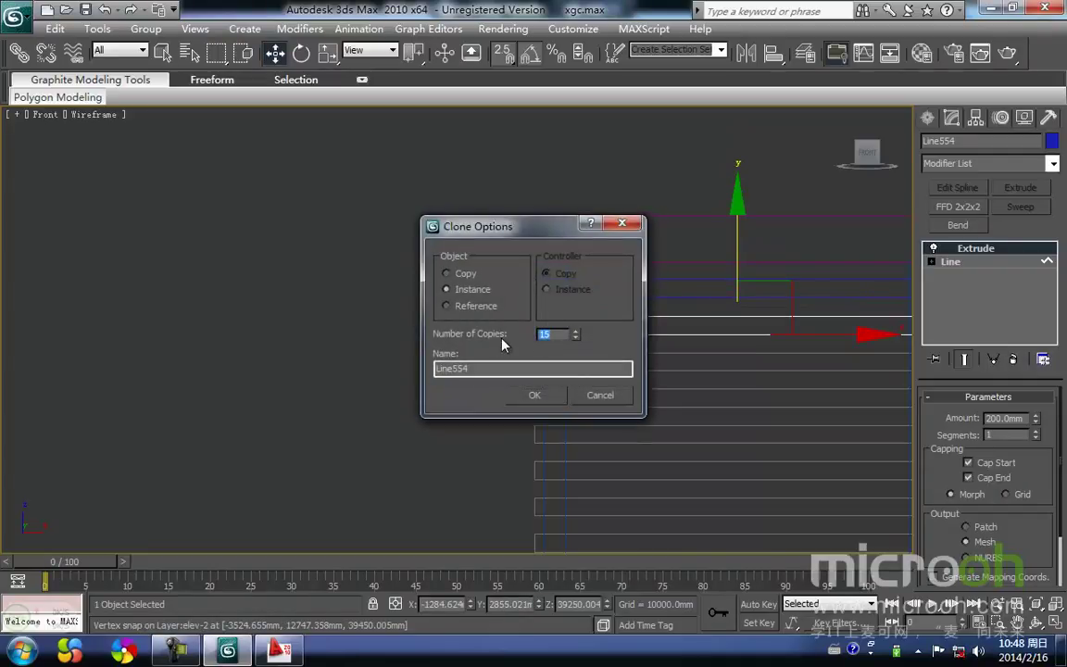
left_click(554, 399)
middle_click_drag(555, 398, 566, 285)
scroll(568, 306, "down", 6)
scroll(561, 435, "up", 2)
middle_click_drag(561, 435, 565, 385)
key("ctrl+z")
- Clone the top slat downward as instances, snapping the spacing to the next slat in the elevation
middle_click_drag(567, 321, 585, 397)
scroll(518, 302, "up", 4)
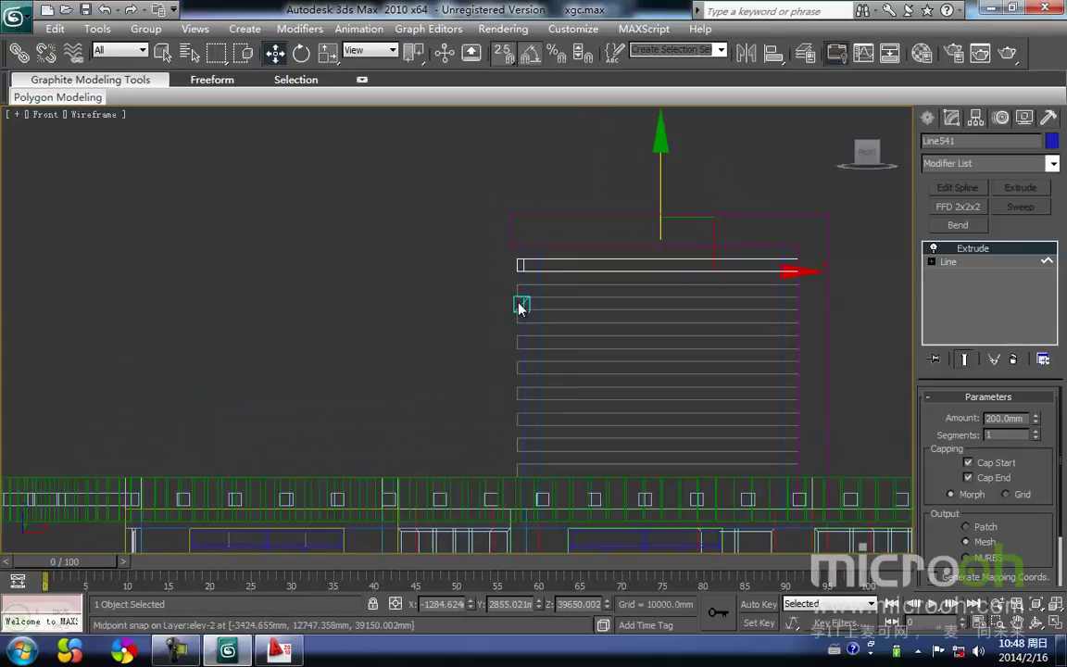
mouse_move(519, 247)
left_mouse_down("shift")
mouse_move(519, 292)
mouse_move(520, 281)
left_mouse_up("shift")
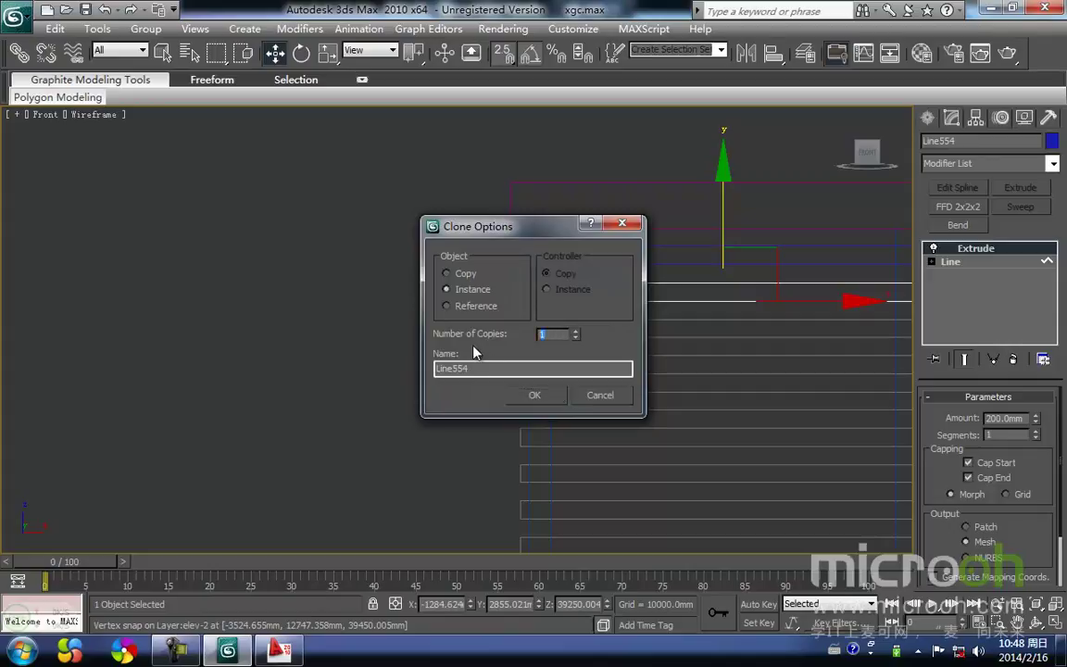
left_click(538, 396)
scroll(589, 468, "down", 3)
mouse_move(567, 404)
middle_mouse_down()
mouse_move(548, 350)
mouse_move(490, 311)
mouse_move(483, 288)
middle_mouse_up()
- Add one more instanced slat below the lowest one, at the same vertical spacing, behind the roof railing
scroll(512, 391, "up", 6)
left_click_drag(478, 359, 480, 432, "shift")
key("Return")
middle_click_drag(513, 429, 503, 381)
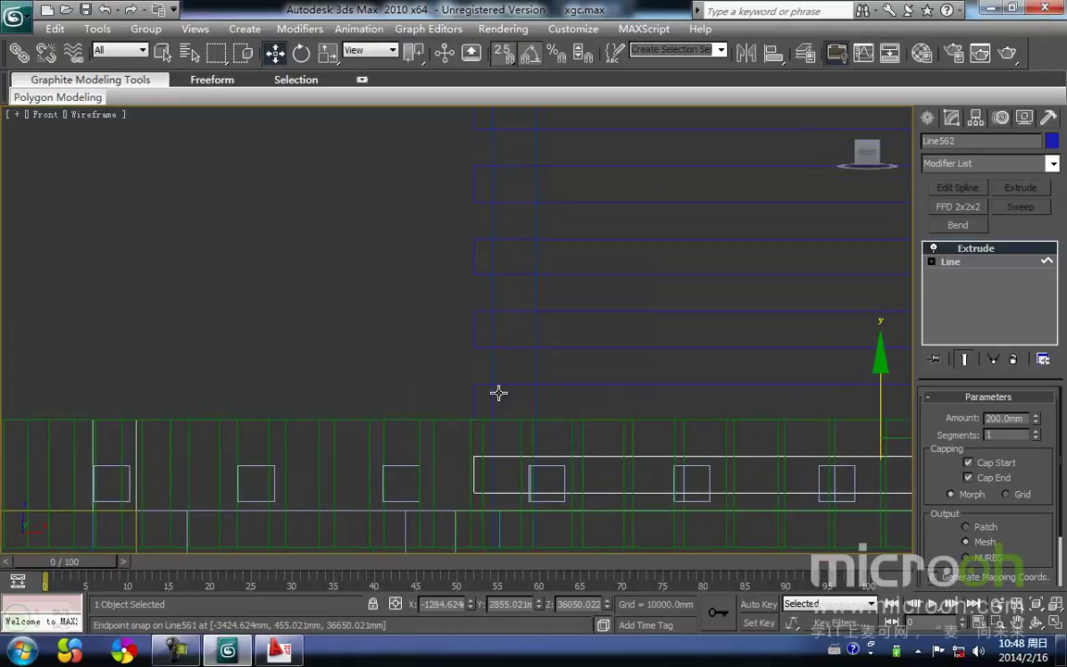
- Select all the slats on the rooftop structure and switch the front view to shaded display
left_click(511, 472)
left_click(507, 456)
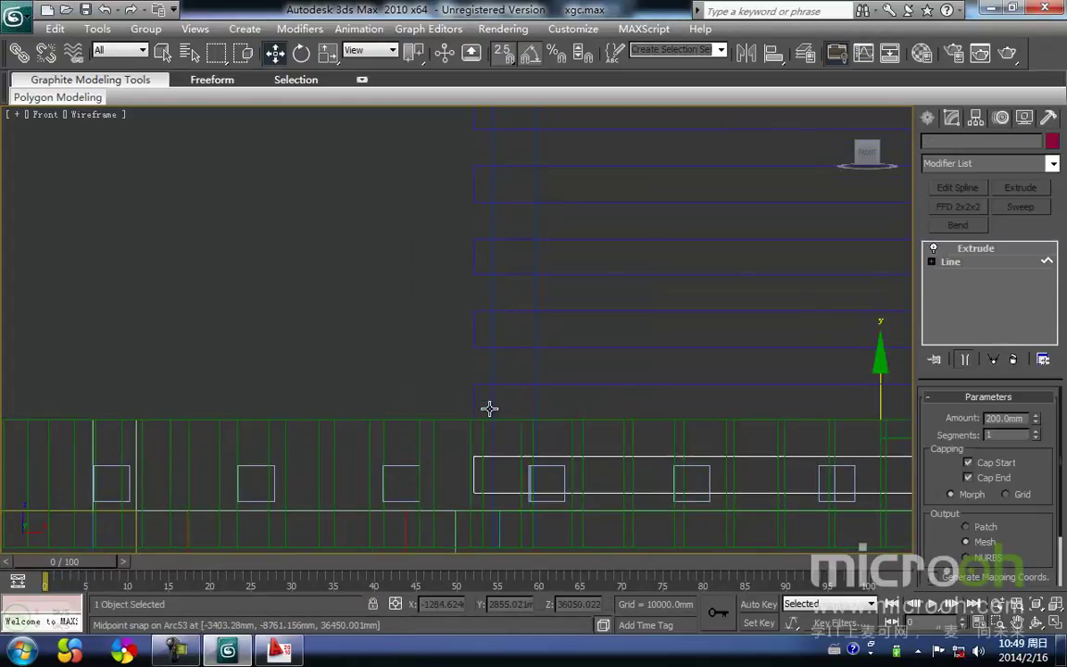
left_click_drag(479, 395, 442, 195)
middle_click_drag(444, 195, 480, 556)
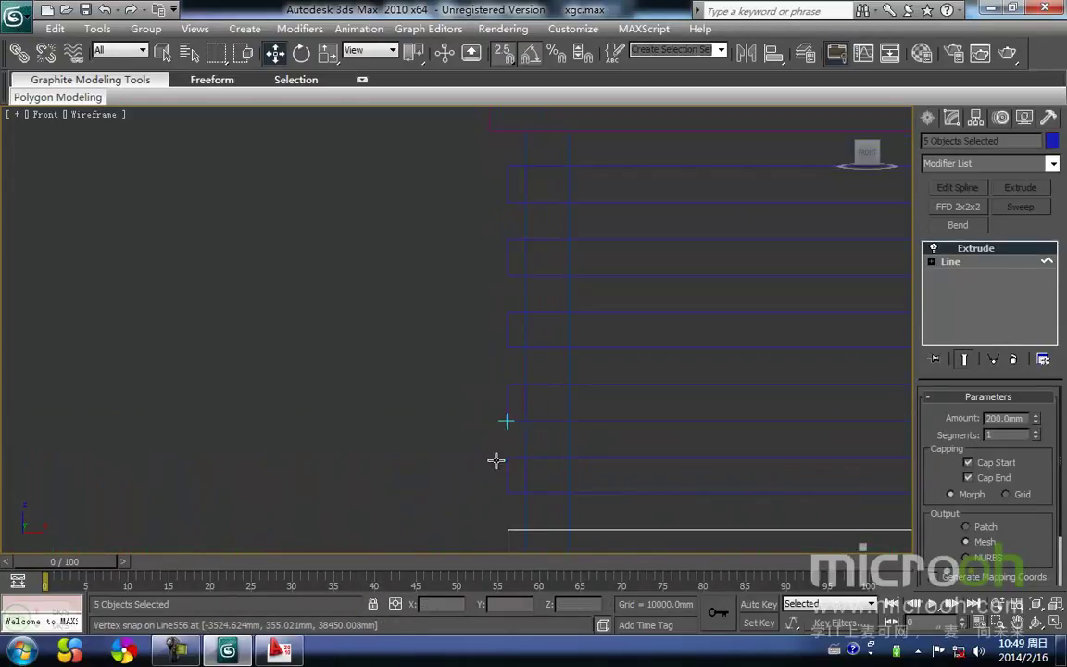
left_click_drag(416, 151, 417, 149, "ctrl")
middle_click_drag(462, 253, 452, 339)
key("F3")
middle_click_drag(534, 343, 484, 318)
scroll(483, 318, "down", 2)
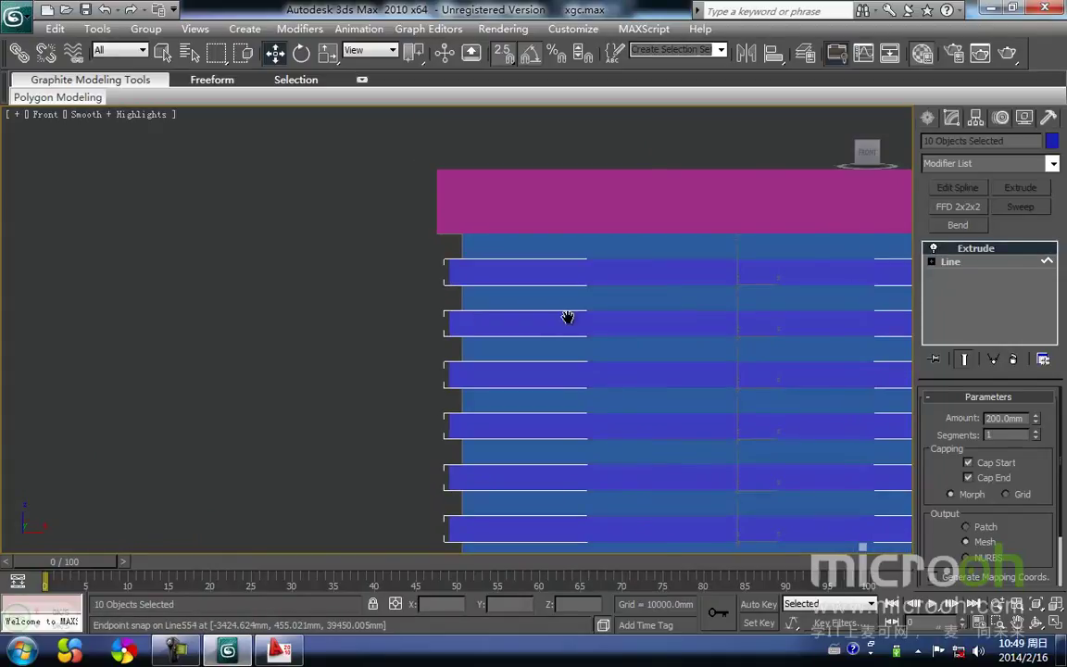
- Assign the white 线条 material to the selected slats and clear the selection
key("m")
left_click(714, 342)
scroll(343, 255, "down", 2)
middle_click_drag(310, 269, 318, 308)
left_click(496, 193)
- Assign the same 线条 material to the rooftop structure's L-shaped frame
middle_click_drag(497, 198, 295, 219)
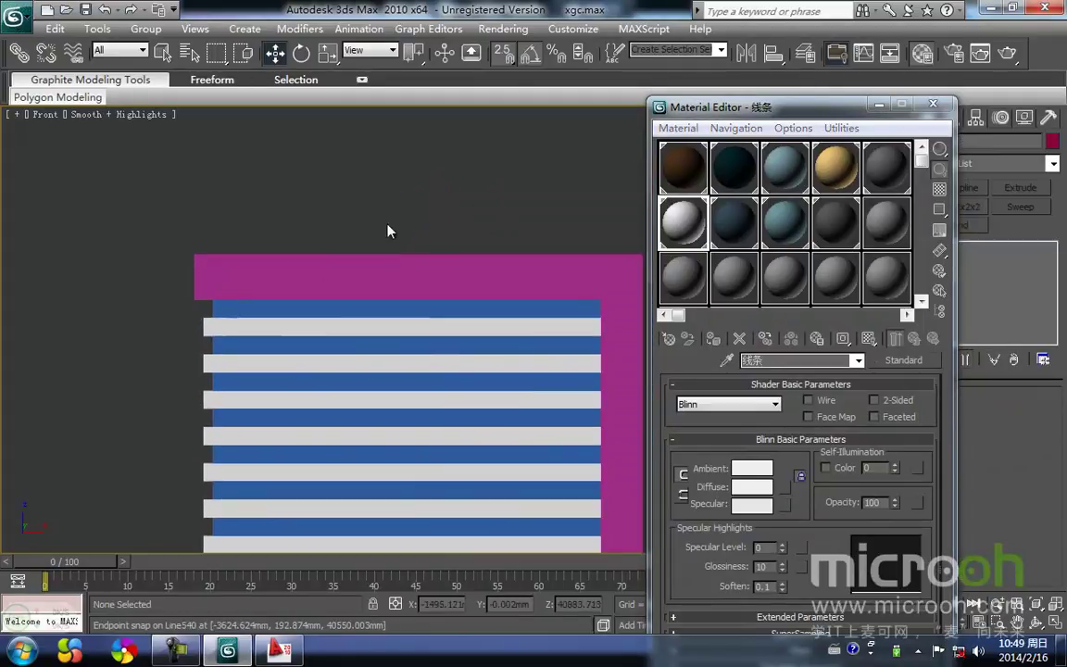
left_click(452, 274)
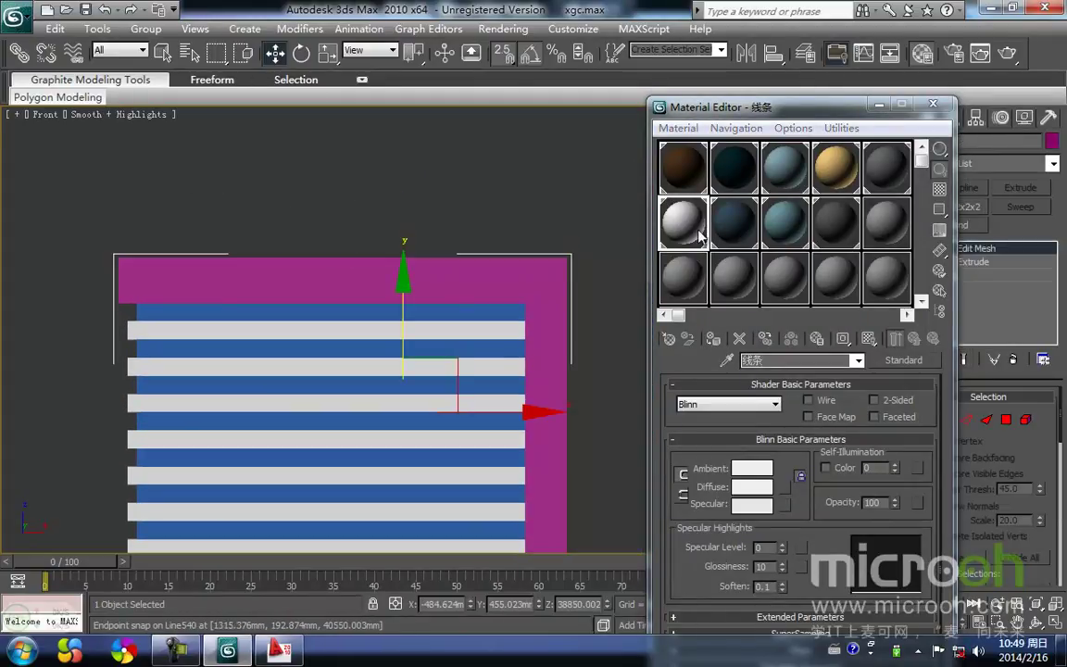
left_click(712, 340)
left_click(495, 220)
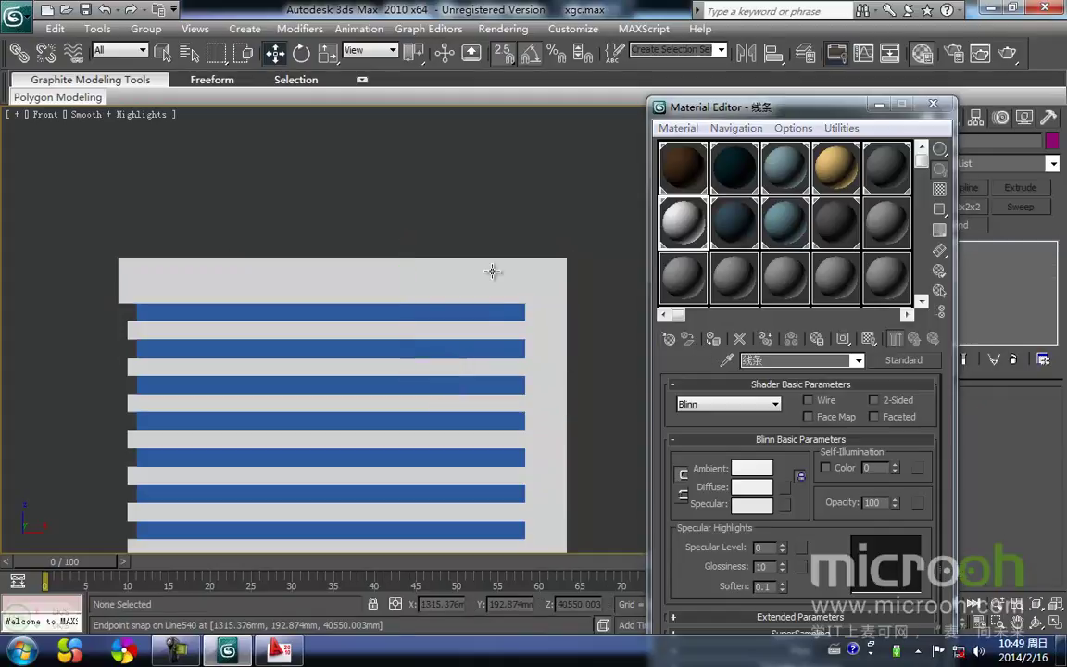
- Assign the yellow 墙面2 material to the rooftop structure's walls behind the slats
left_click(478, 313)
left_click(830, 179)
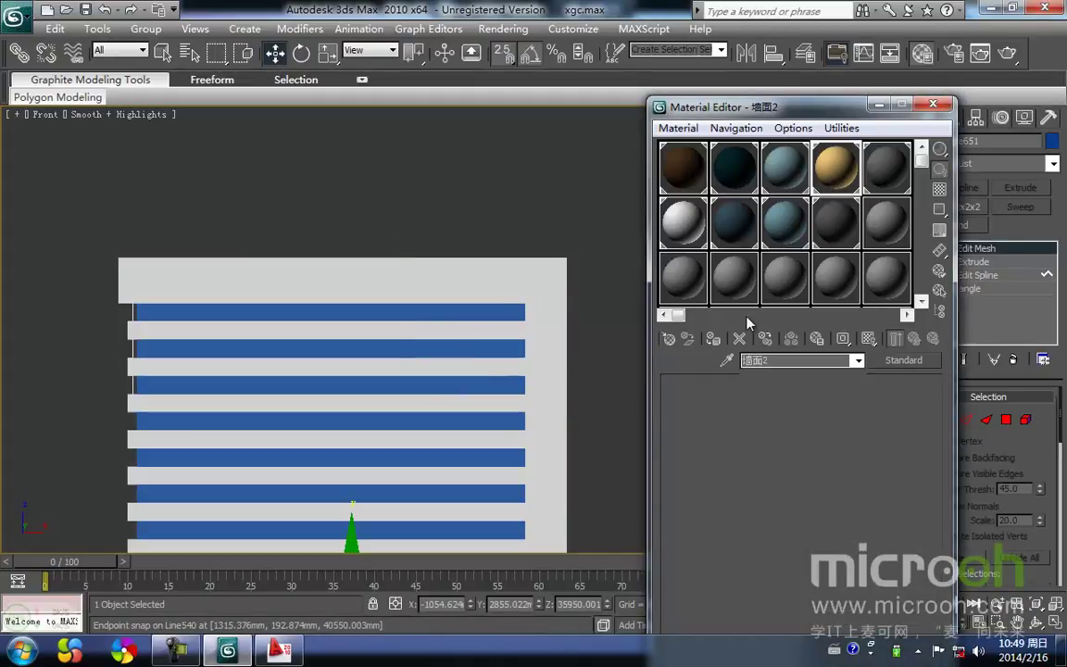
left_click(714, 340)
left_click(506, 237)
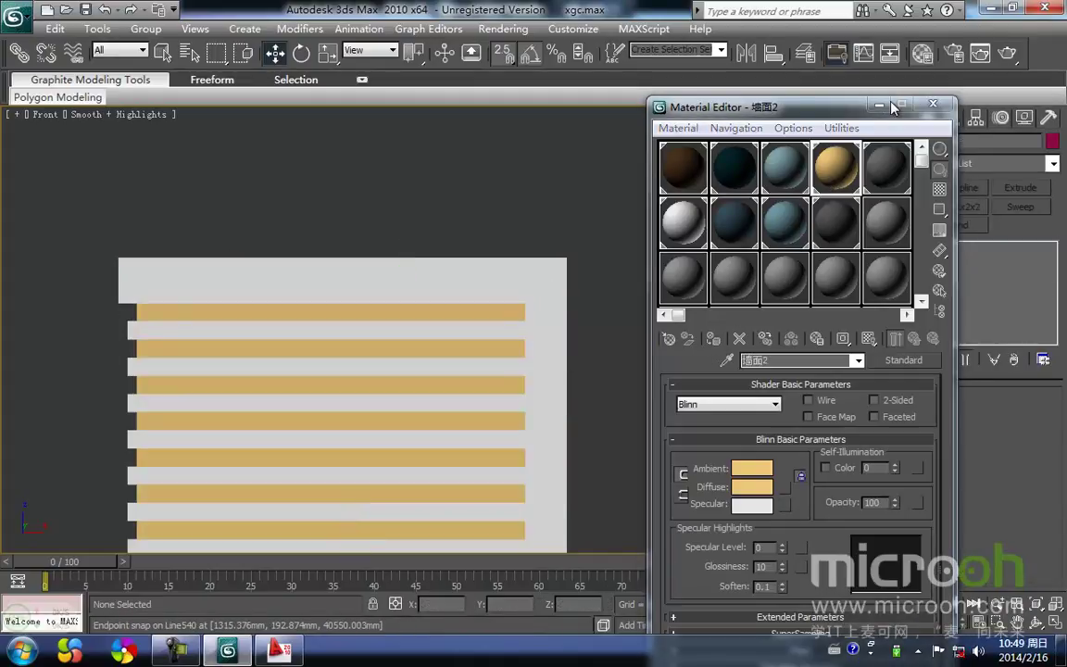
- Minimize the Material Editor and examine the finished rooftop structure and roof in a shaded 3D view from several angles
left_click(881, 106)
middle_click_drag(590, 308, 572, 229)
scroll(574, 240, "down", 6)
middle_click_drag(591, 412, 630, 443, "alt")
middle_click_drag(699, 463, 438, 243)
scroll(438, 243, "down", 4)
middle_click_drag(438, 371, 614, 397)
middle_click_drag(829, 482, 470, 419)
scroll(470, 419, "down", 2)
middle_click_drag(586, 463, 674, 463, "alt")
scroll(513, 445, "up", 4)
middle_click_drag(649, 300, 315, 311)
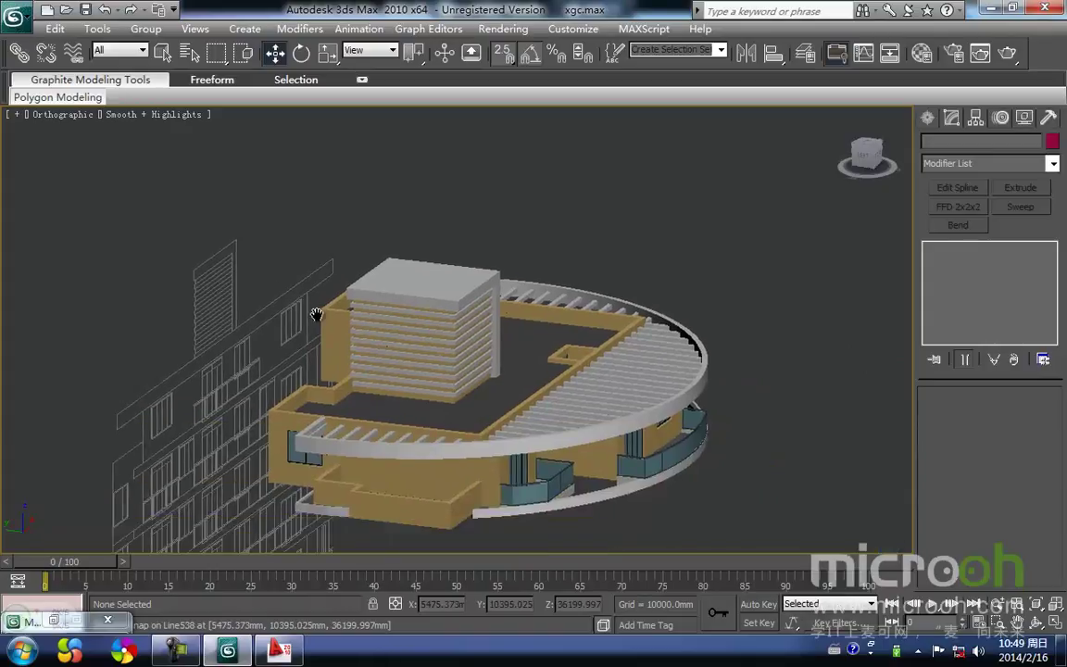
scroll(457, 383, "up", 3)
middle_click_drag(491, 405, 467, 359, "alt")
scroll(497, 376, "down", 2)
- Unhide all objects without unhiding the layers, and view the complete tower in 3D
key("f")
mouse_move(563, 280)
middle_mouse_down()
mouse_move(529, 374)
mouse_move(585, 347)
middle_mouse_up()
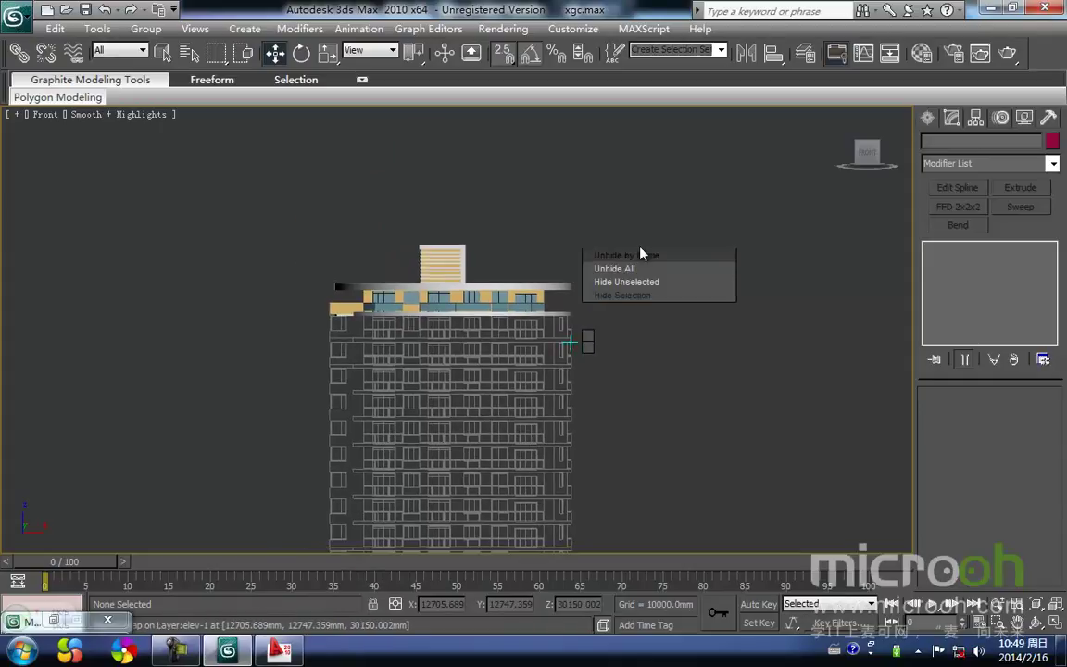
left_click(629, 269)
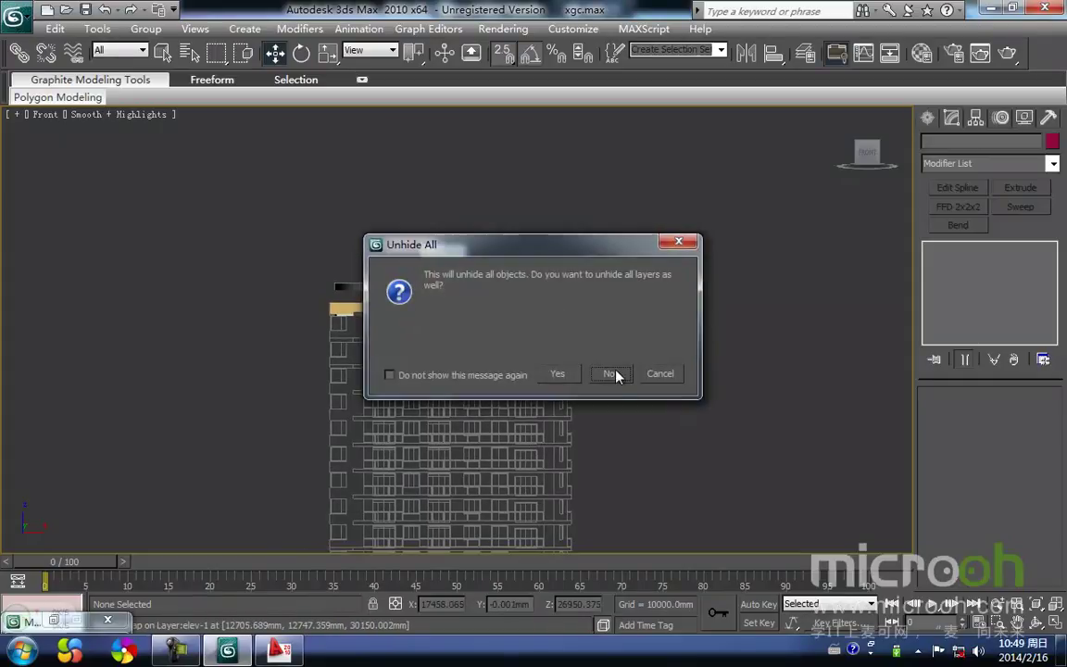
left_click(617, 384)
middle_click_drag(602, 376, 558, 225)
mouse_move(542, 373)
middle_mouse_down("alt")
mouse_move(488, 406)
mouse_move(371, 422)
mouse_move(741, 418)
mouse_move(533, 392)
middle_mouse_up("alt")
middle_click_drag(533, 454, 480, 457, "alt")
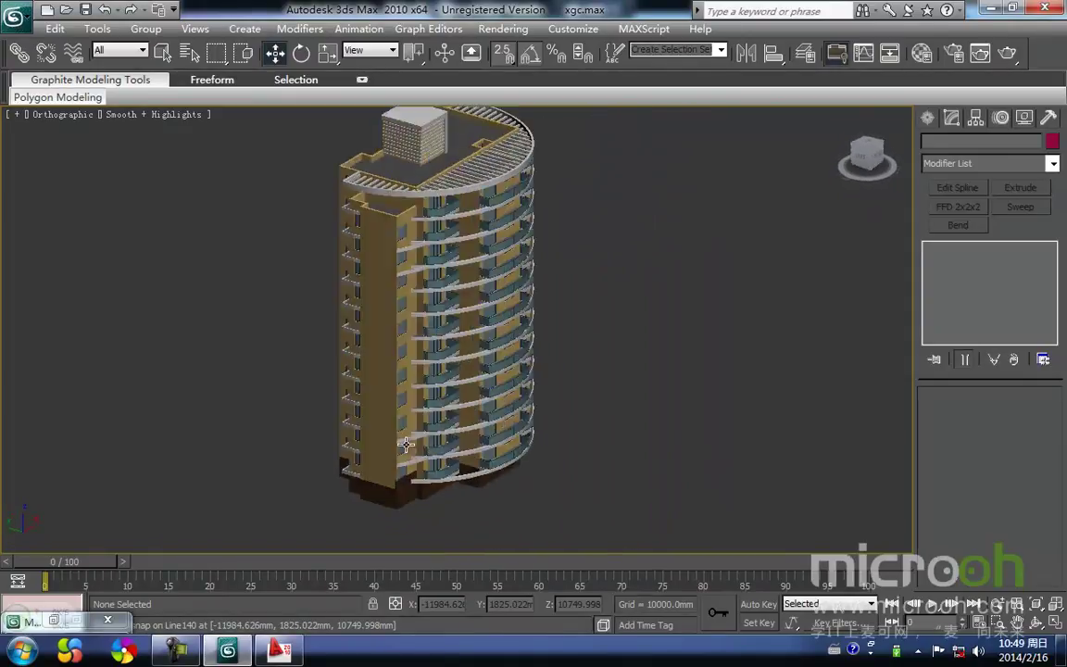